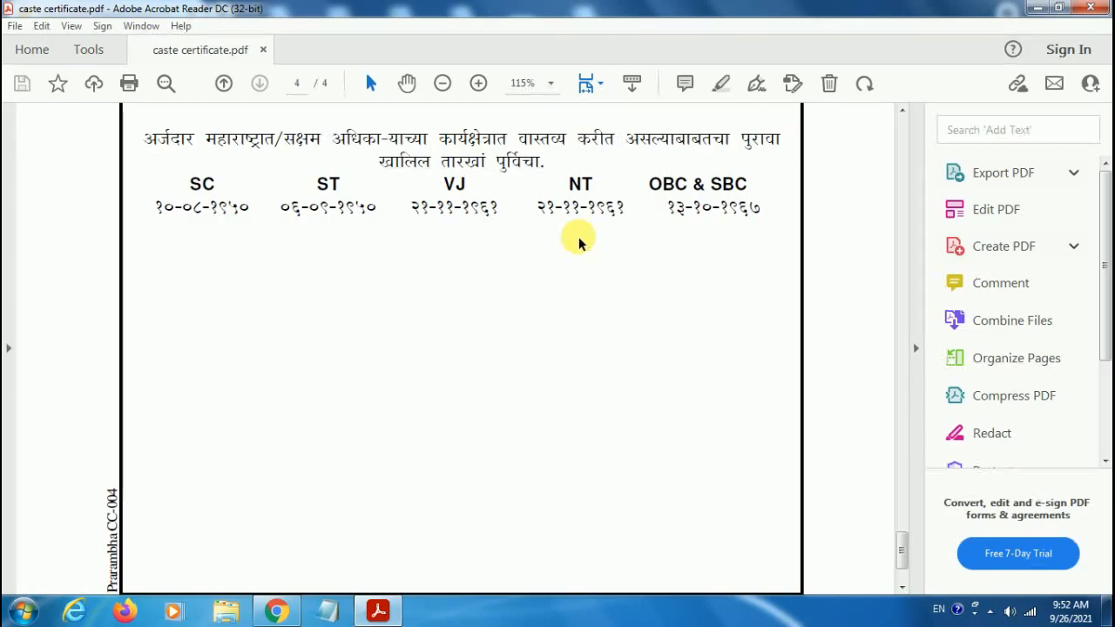
Step: Switch to Chrome and open the new user registration page of the Aaple Sarkar portal
{"action": "left_click", "coordinate": [277, 612]}
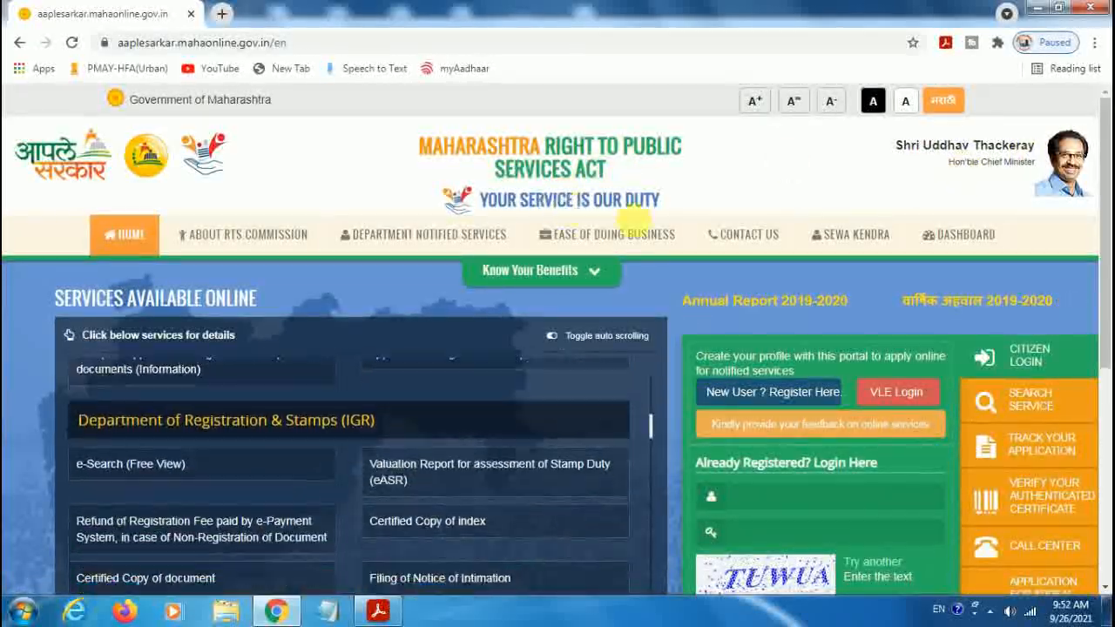
{"action": "scroll", "coordinate": [1106, 307], "scroll_direction": "down", "scroll_amount": 1}
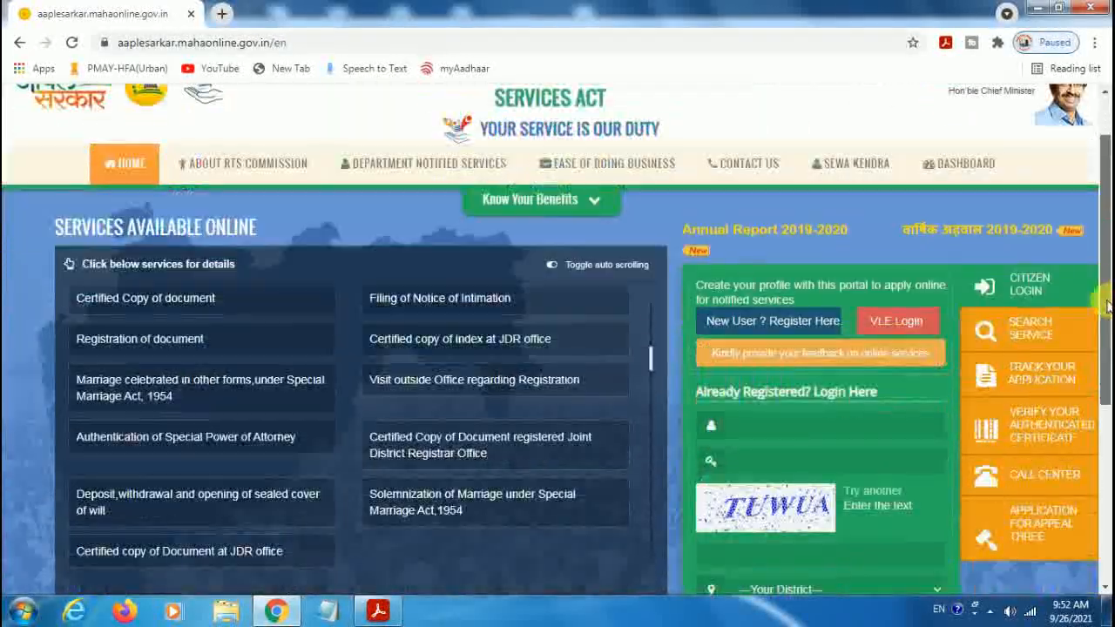
{"action": "scroll", "coordinate": [1106, 306], "scroll_direction": "down", "scroll_amount": 1}
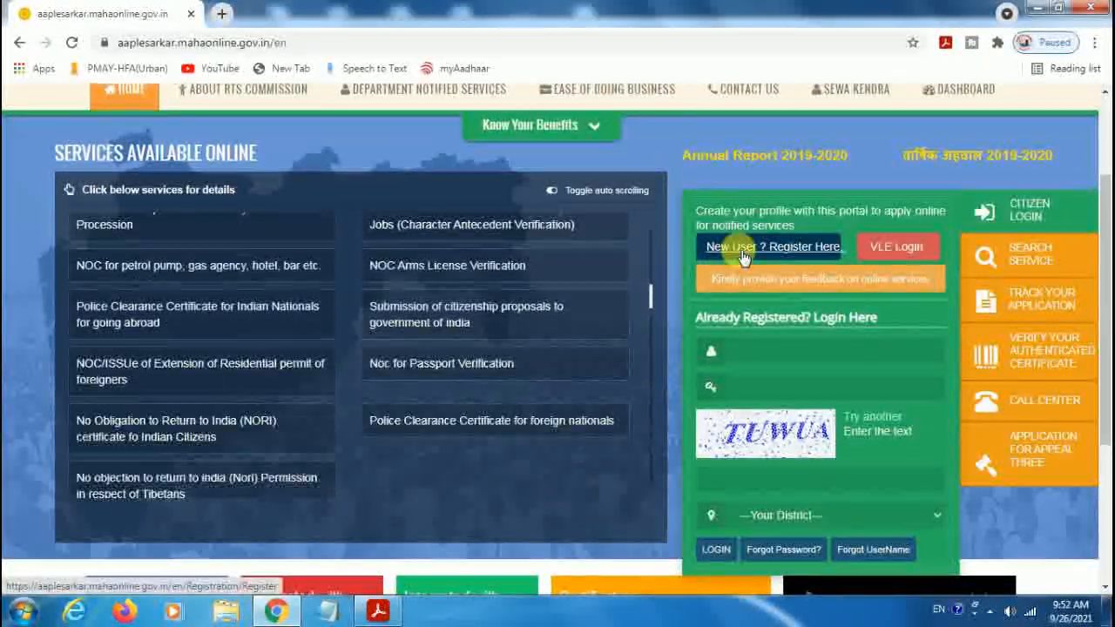
{"action": "left_click", "coordinate": [740, 253]}
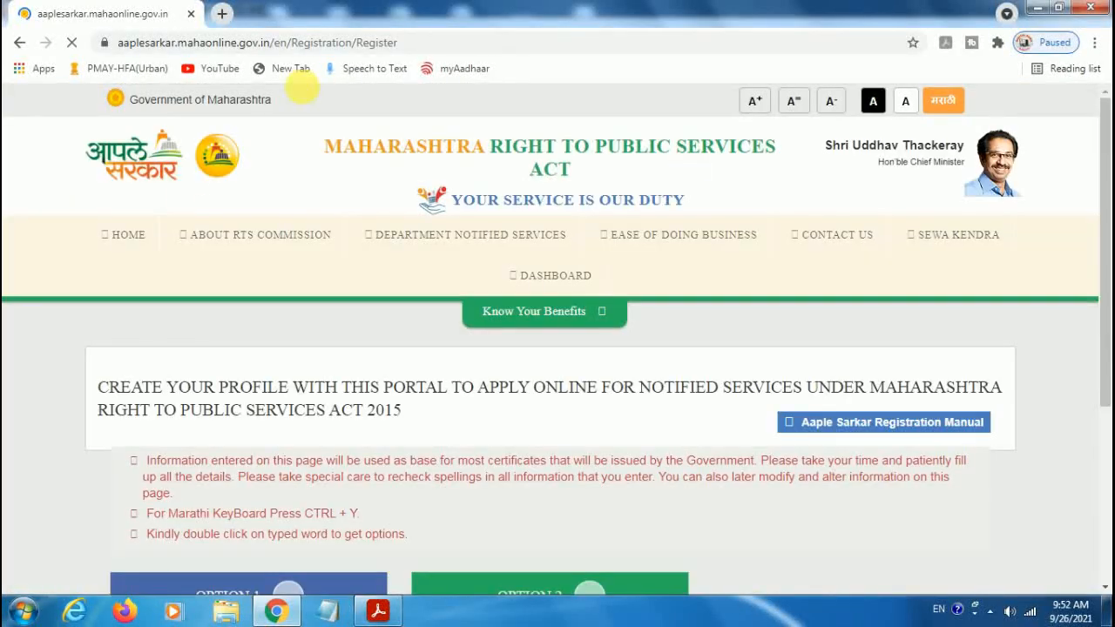
Step: Choose Option 1 for registration, verifying the mobile number by OTP and creating a user ID and password
{"action": "scroll", "coordinate": [1104, 231], "scroll_direction": "down", "scroll_amount": 2}
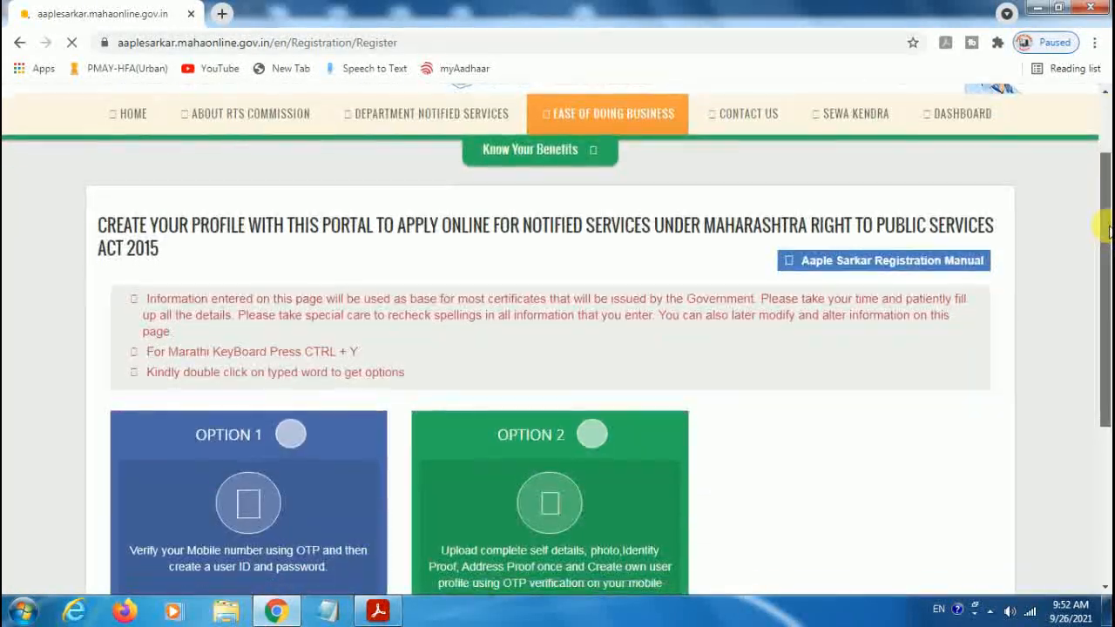
{"action": "scroll", "coordinate": [1099, 235], "scroll_direction": "down", "scroll_amount": 2}
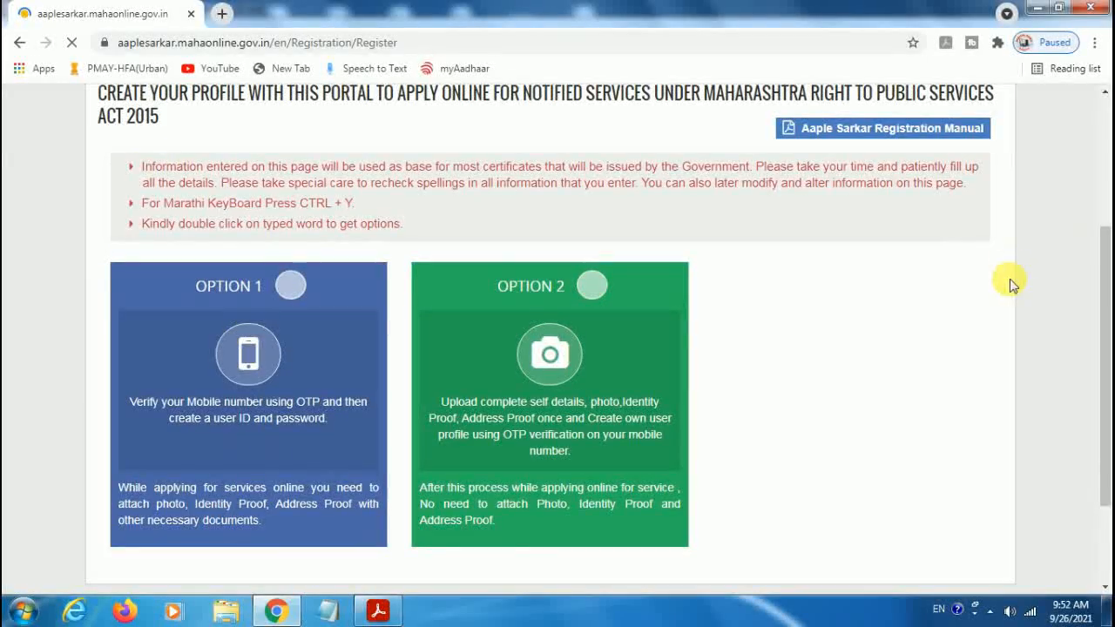
{"action": "scroll", "coordinate": [1104, 279], "scroll_direction": "down", "scroll_amount": 1}
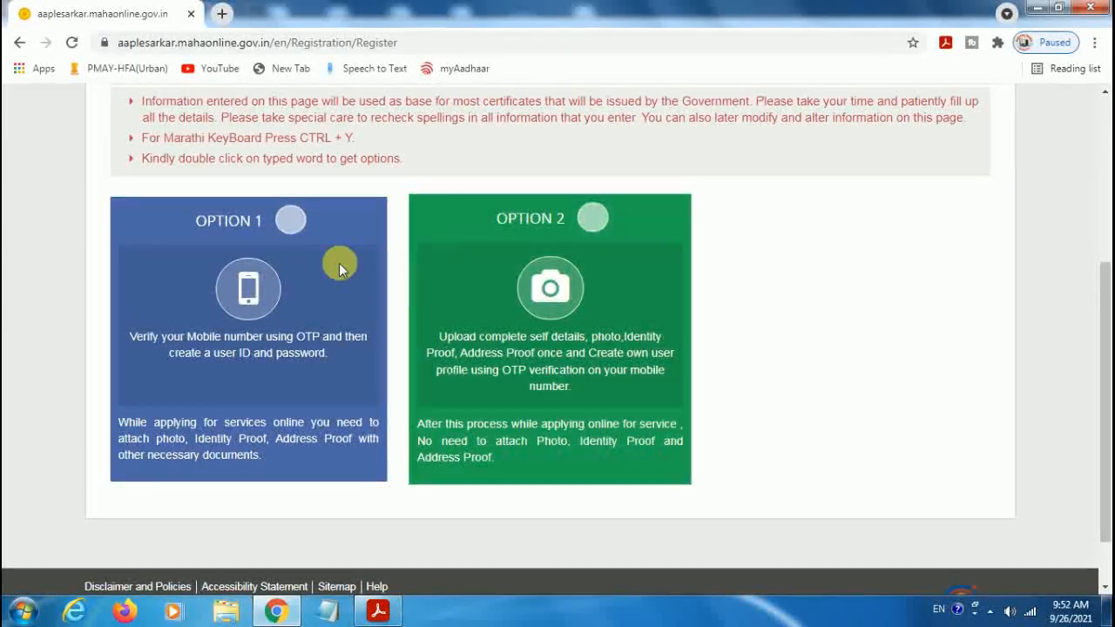
{"action": "left_click", "coordinate": [291, 220]}
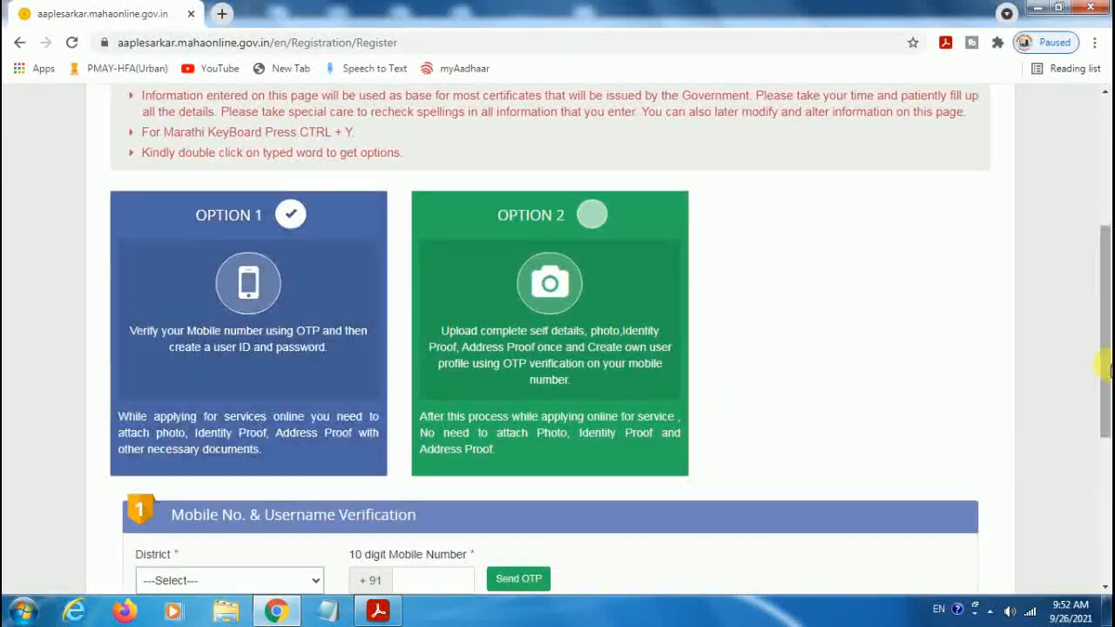
{"action": "scroll", "coordinate": [1102, 366], "scroll_direction": "down", "scroll_amount": 4}
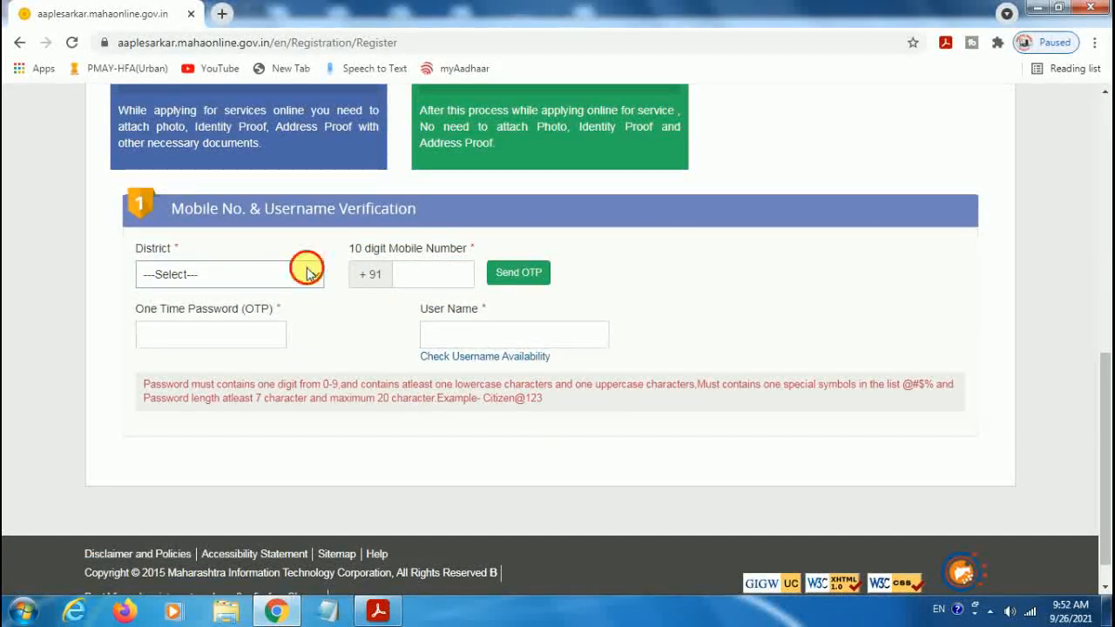
{"action": "left_click", "coordinate": [306, 274]}
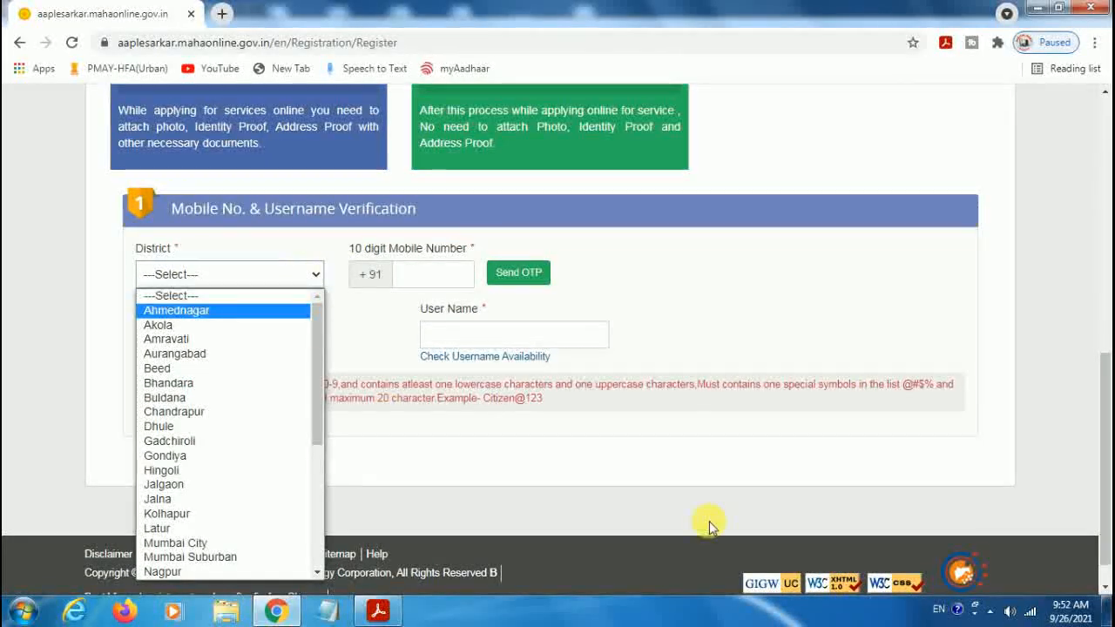
{"action": "left_click", "coordinate": [381, 612]}
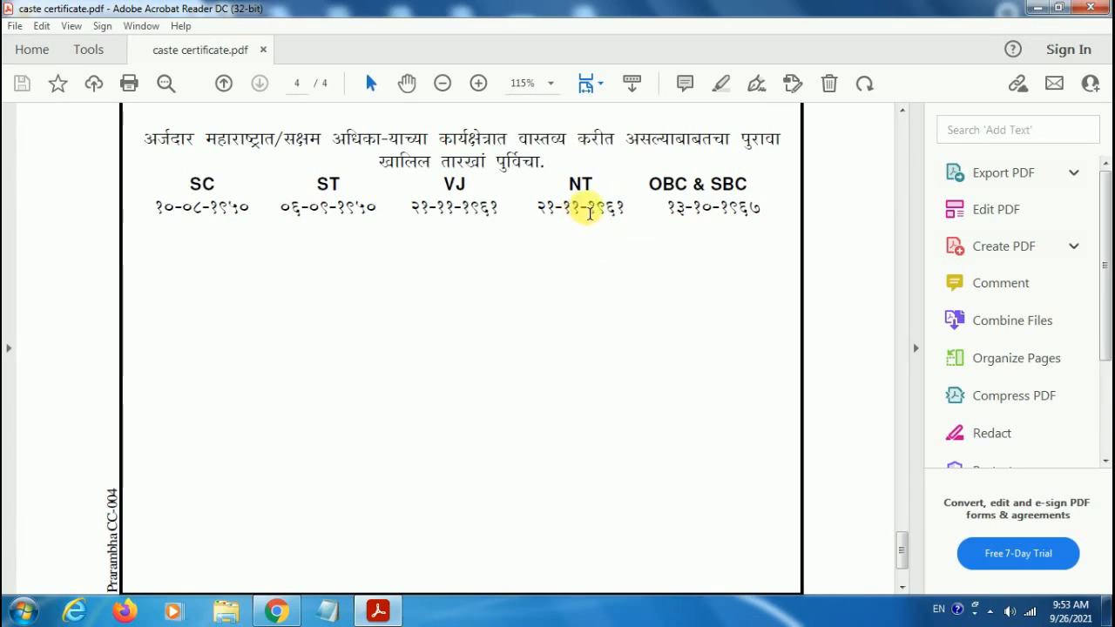
{"action": "left_click", "coordinate": [276, 611]}
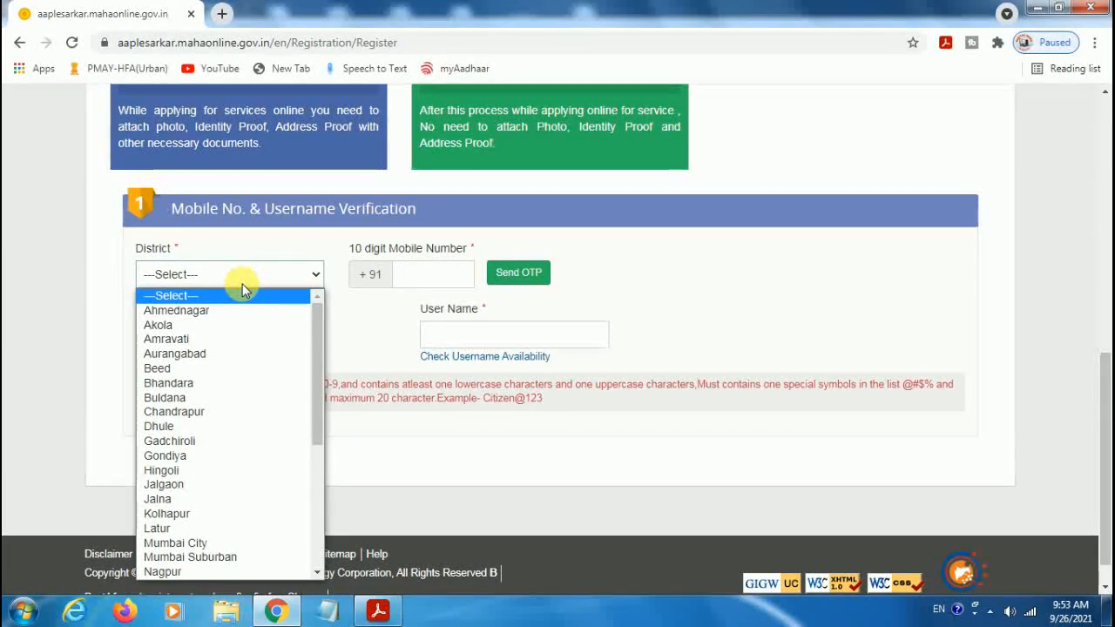
{"action": "left_click", "coordinate": [237, 295]}
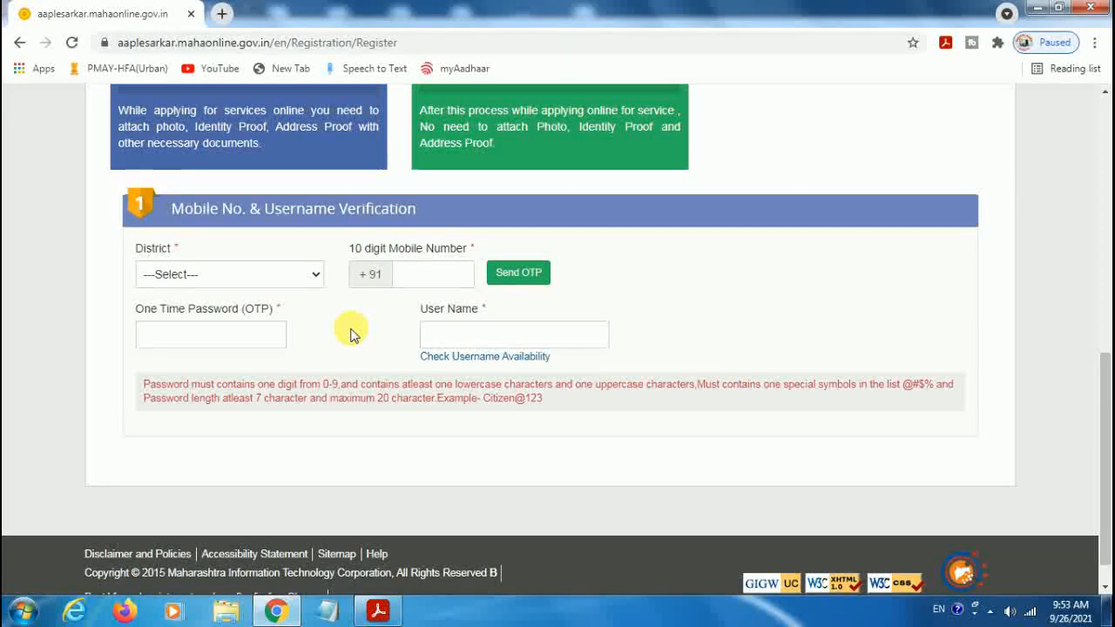
{"action": "left_click", "coordinate": [375, 612]}
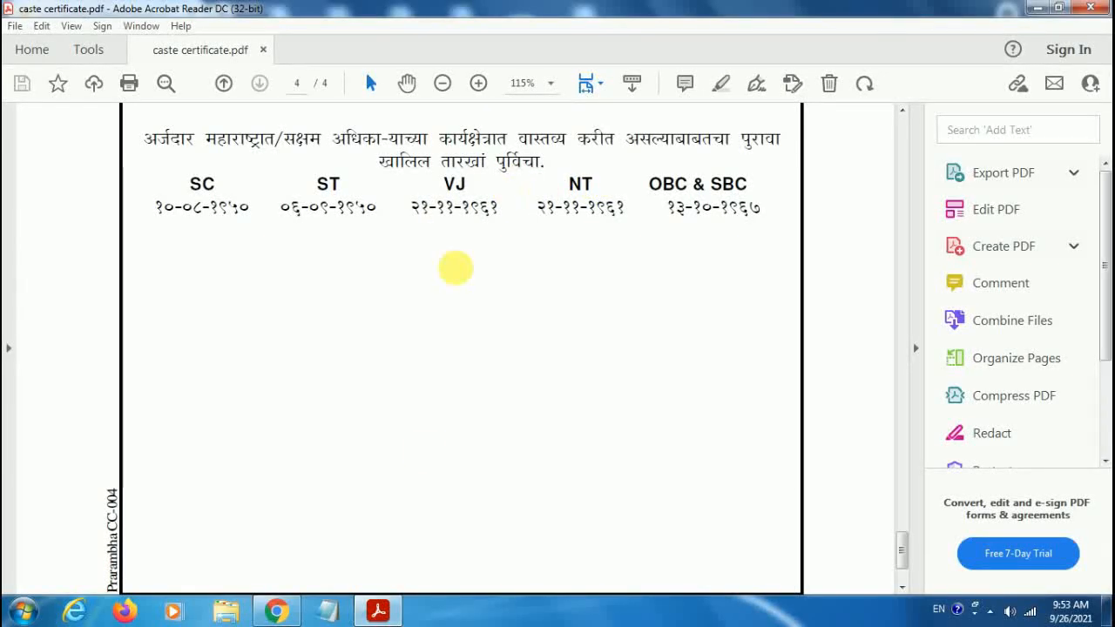
{"action": "left_click", "coordinate": [277, 609]}
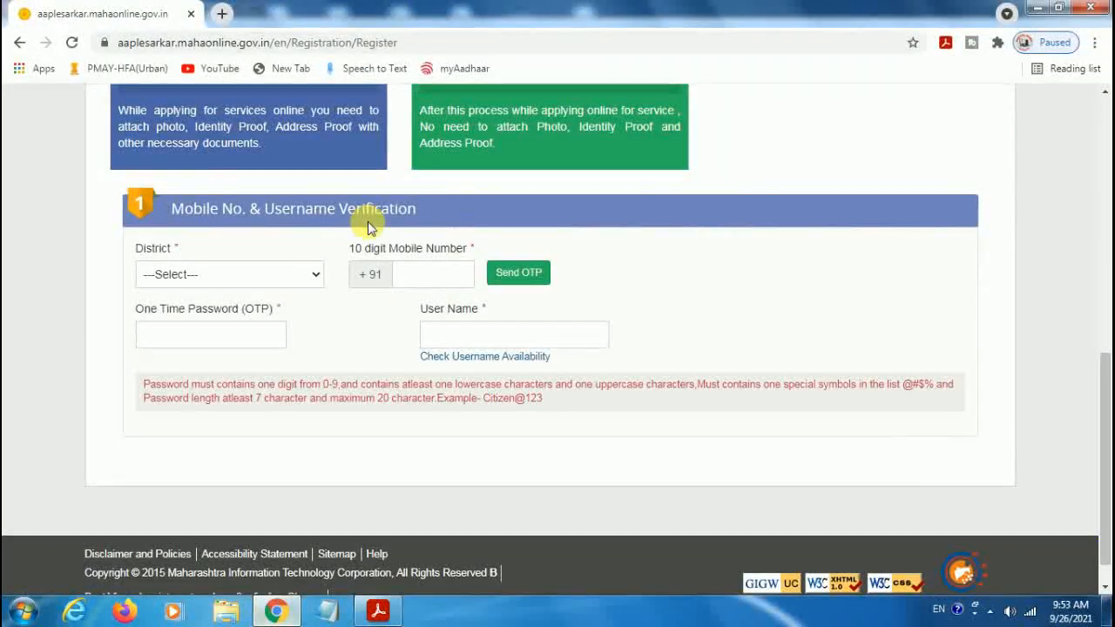
Step: Set the district to Thane in the Mobile No. & Username Verification section
{"action": "left_click", "coordinate": [287, 274]}
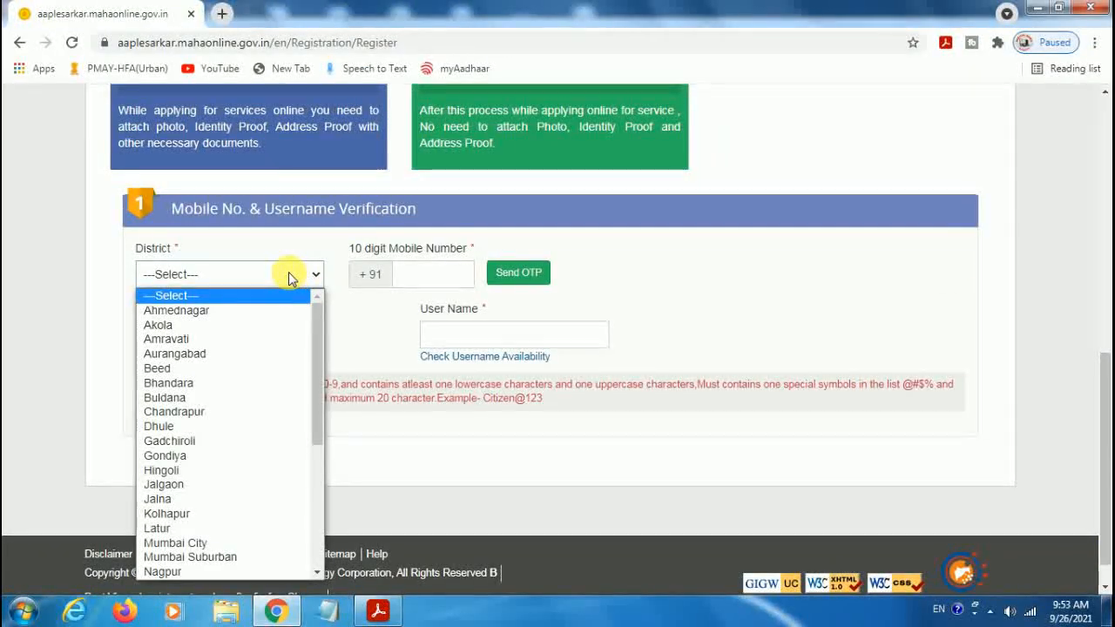
{"action": "key", "text": "t"}
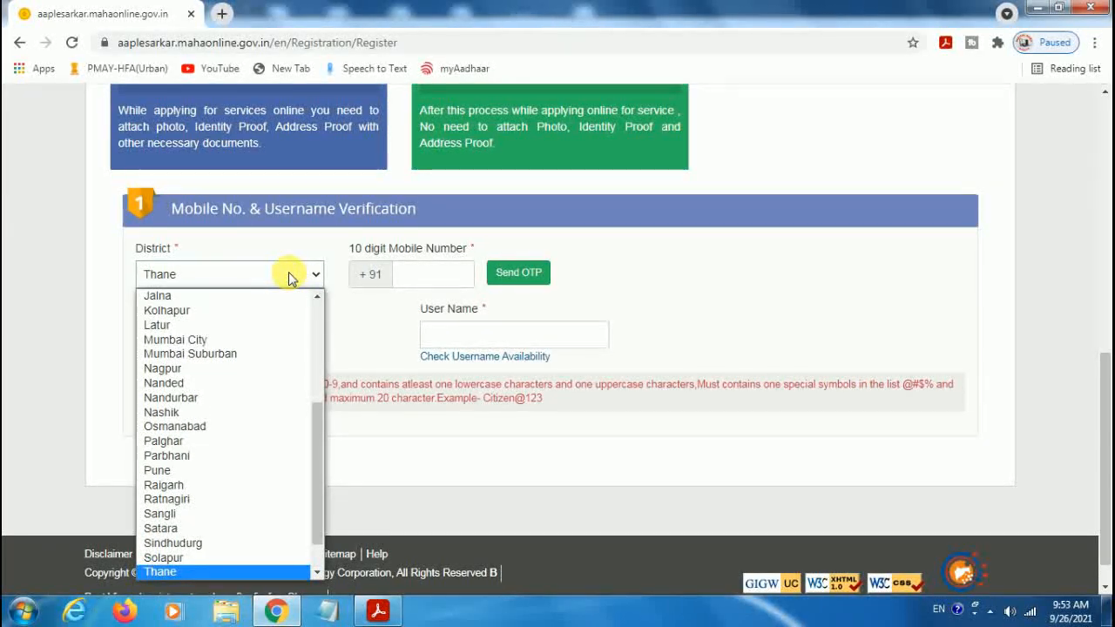
{"action": "key", "text": "Return"}
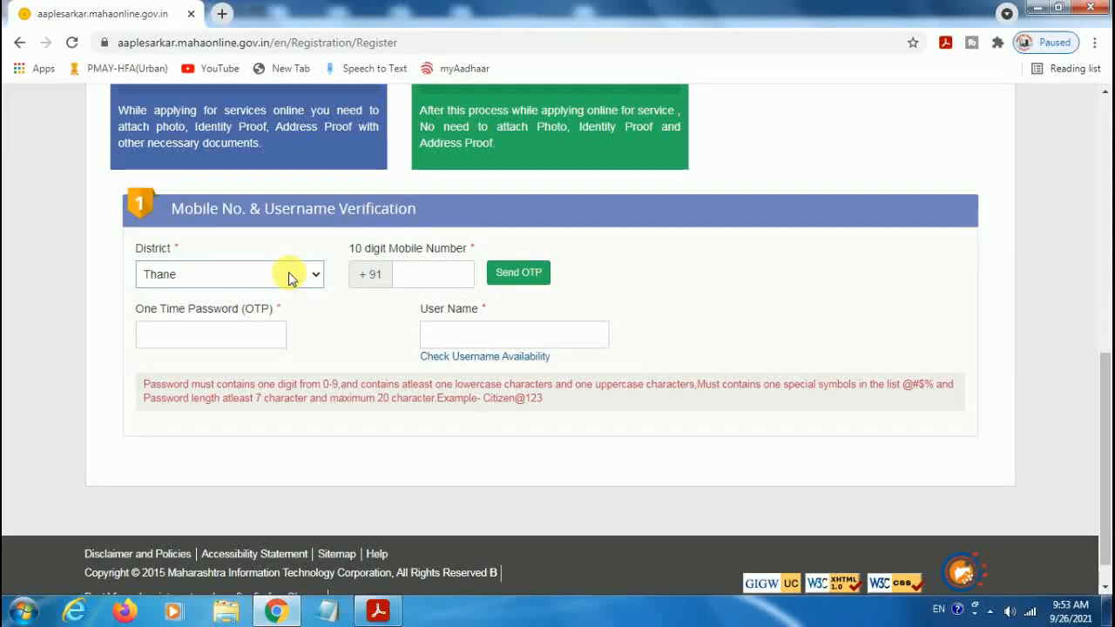
Step: Try to request a one-time password for a mobile number and dismiss the alert
{"action": "left_click", "coordinate": [423, 275]}
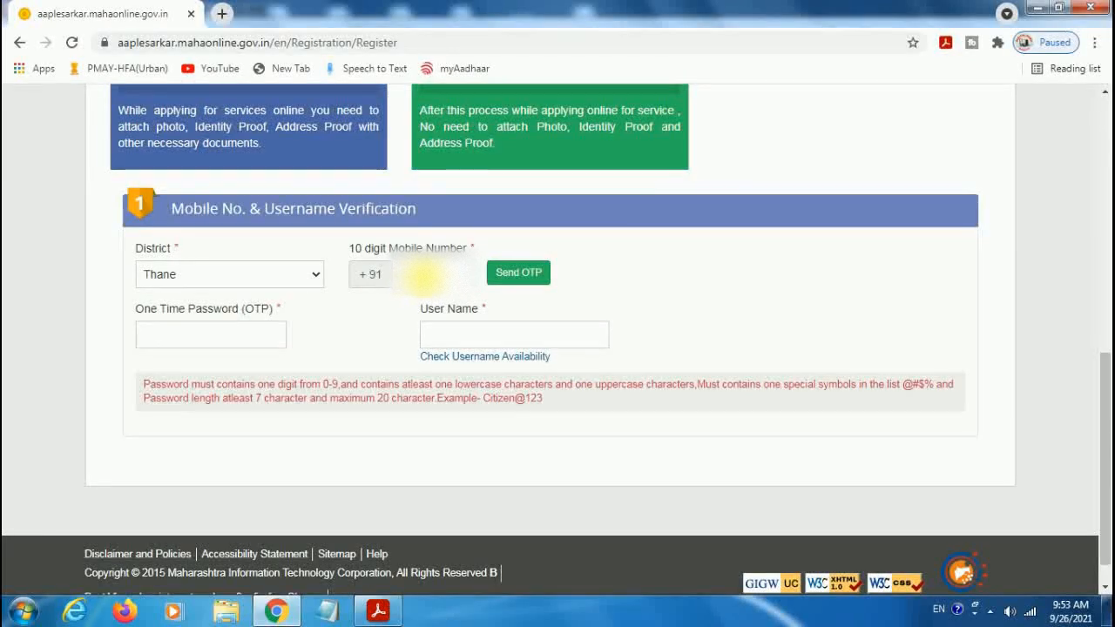
{"action": "type", "text": "98"}
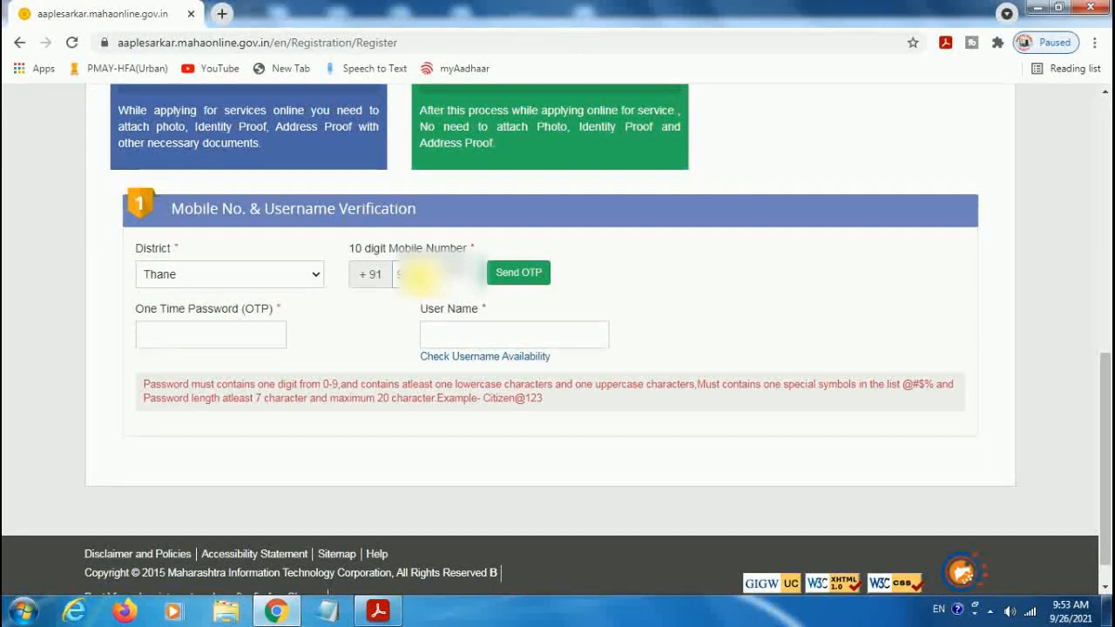
{"action": "left_click", "coordinate": [501, 274]}
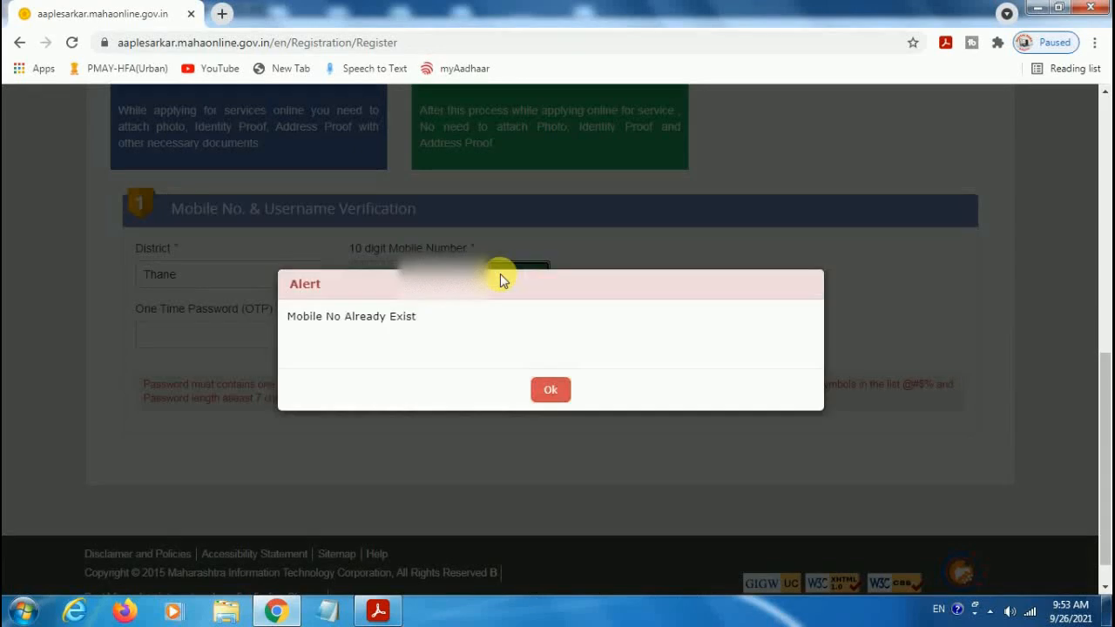
{"action": "left_click", "coordinate": [550, 388]}
Step: Enter a different mobile number, request its one-time password and acknowledge the message
{"action": "left_click", "coordinate": [447, 277]}
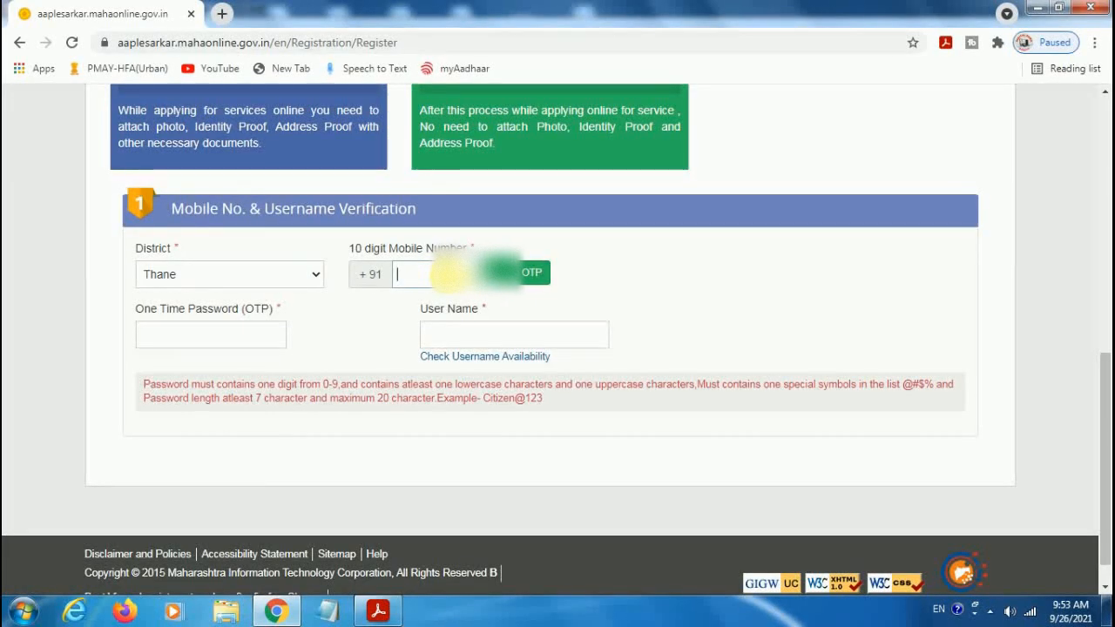
{"action": "type", "text": "9856"}
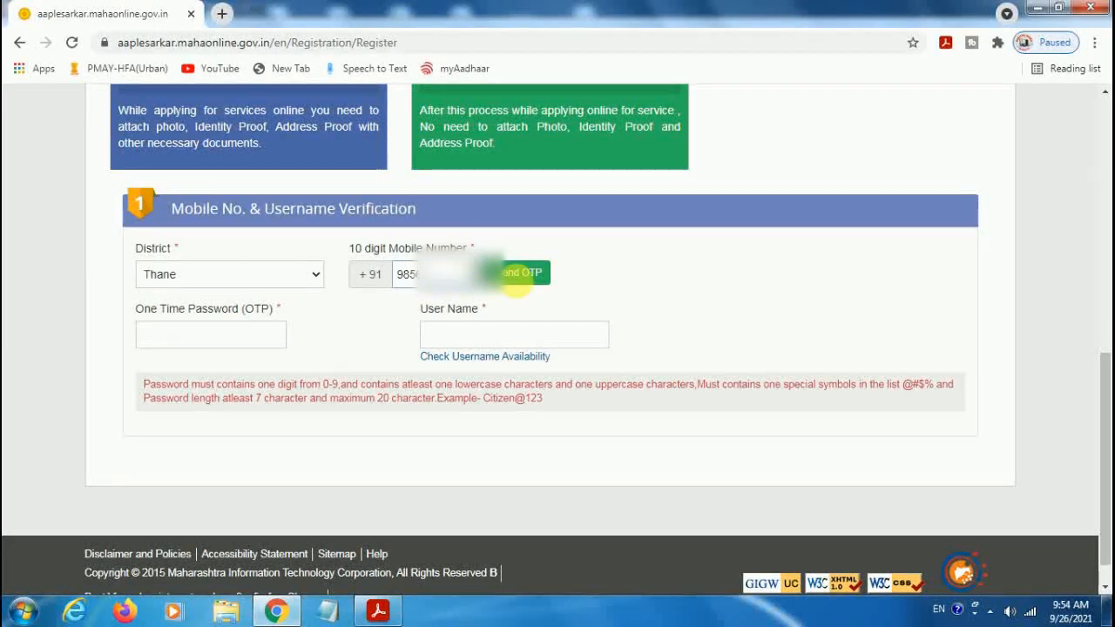
{"action": "left_click", "coordinate": [515, 277]}
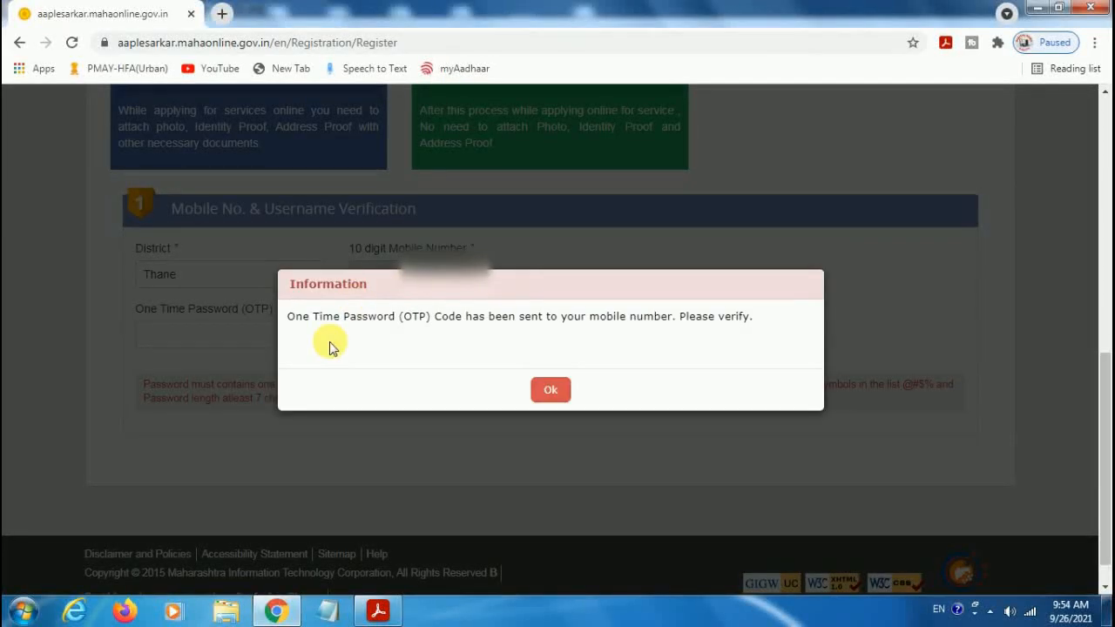
{"action": "left_click", "coordinate": [551, 389]}
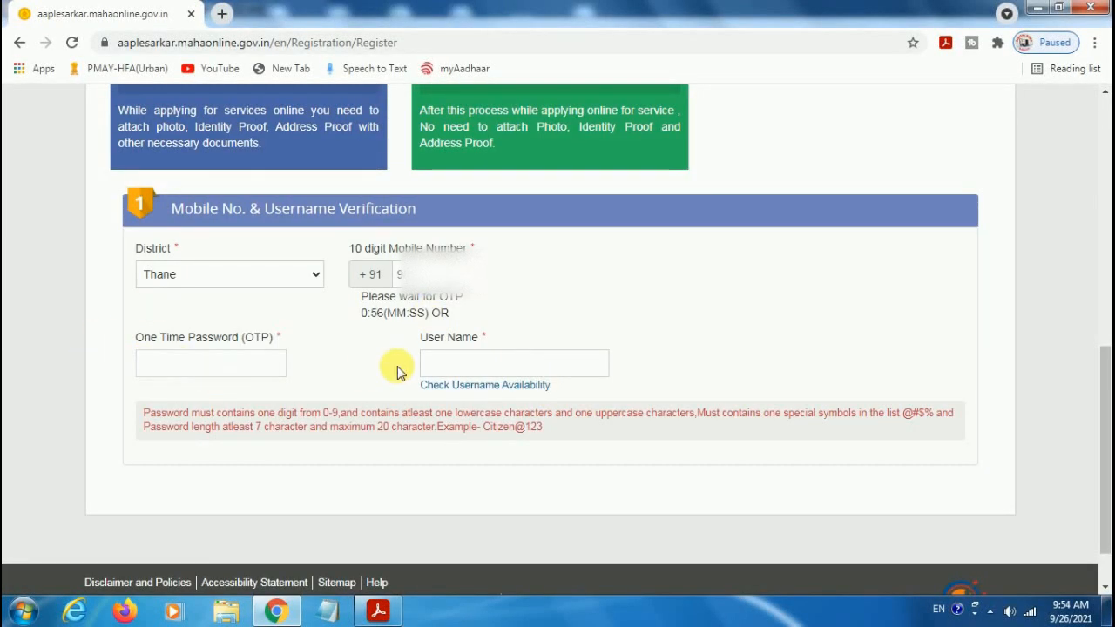
Step: Enter the user name pqrst786, check its availability and dismiss the alert
{"action": "left_click", "coordinate": [470, 367]}
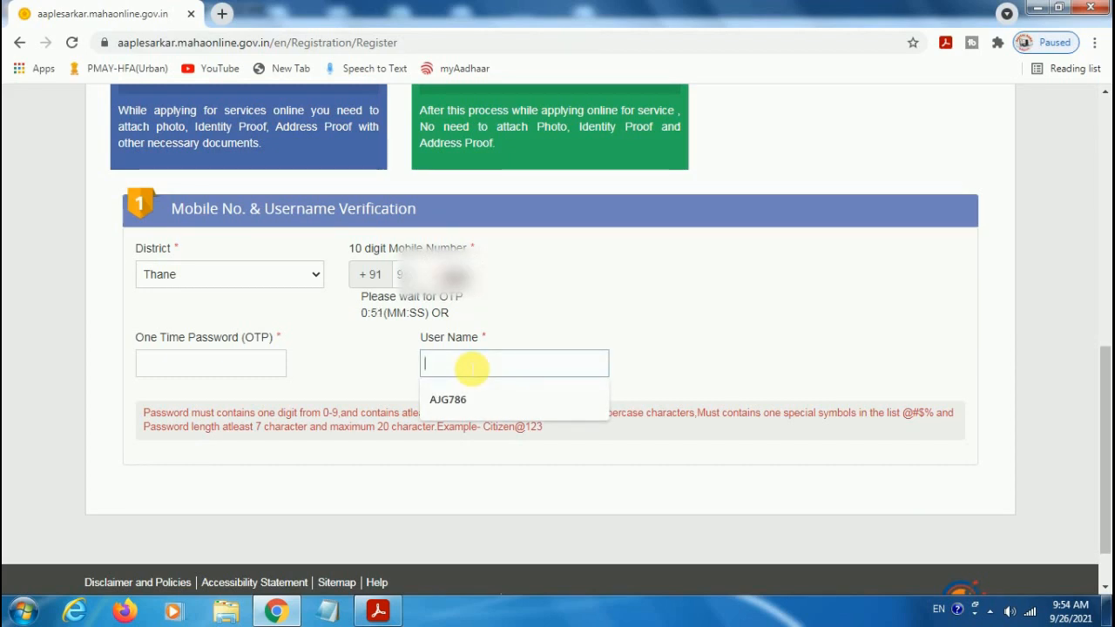
{"action": "type", "text": "pqrst786"}
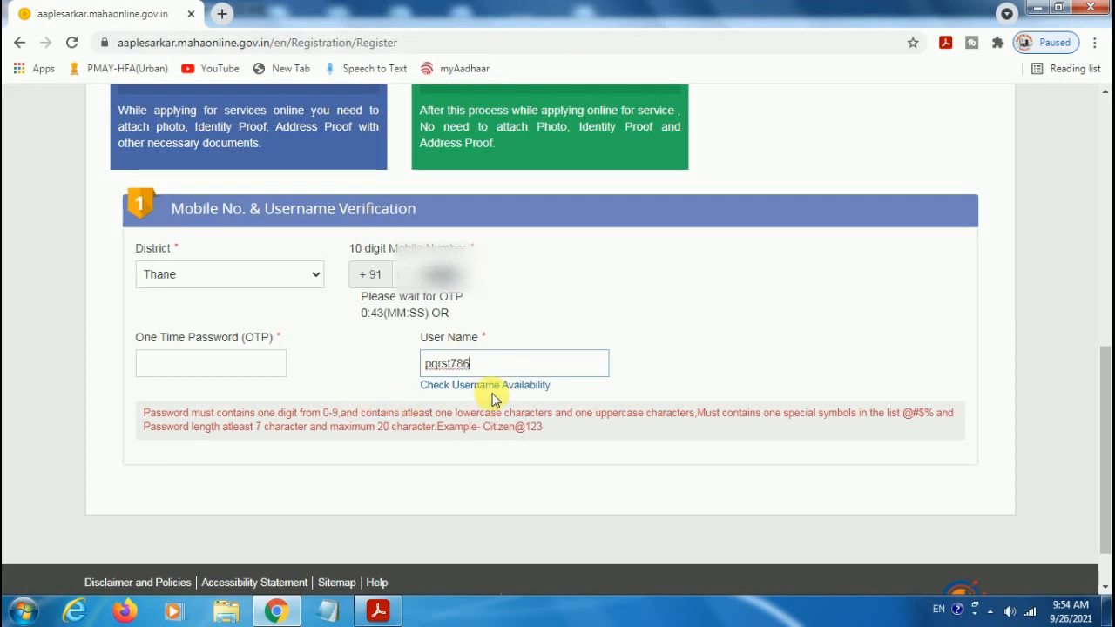
{"action": "left_click", "coordinate": [501, 392]}
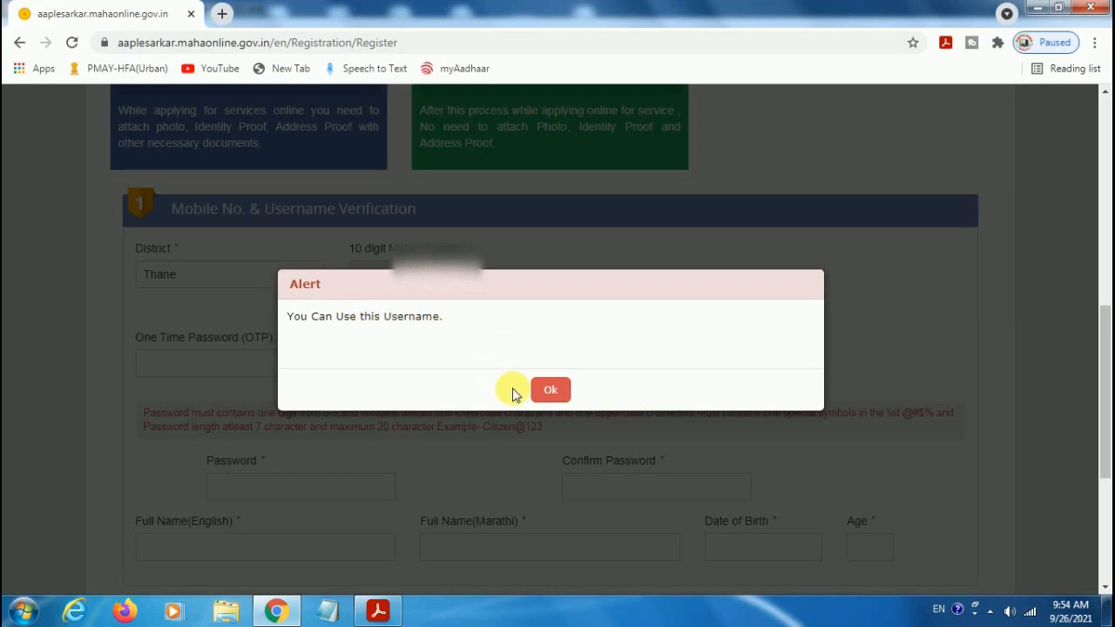
{"action": "left_click", "coordinate": [568, 393]}
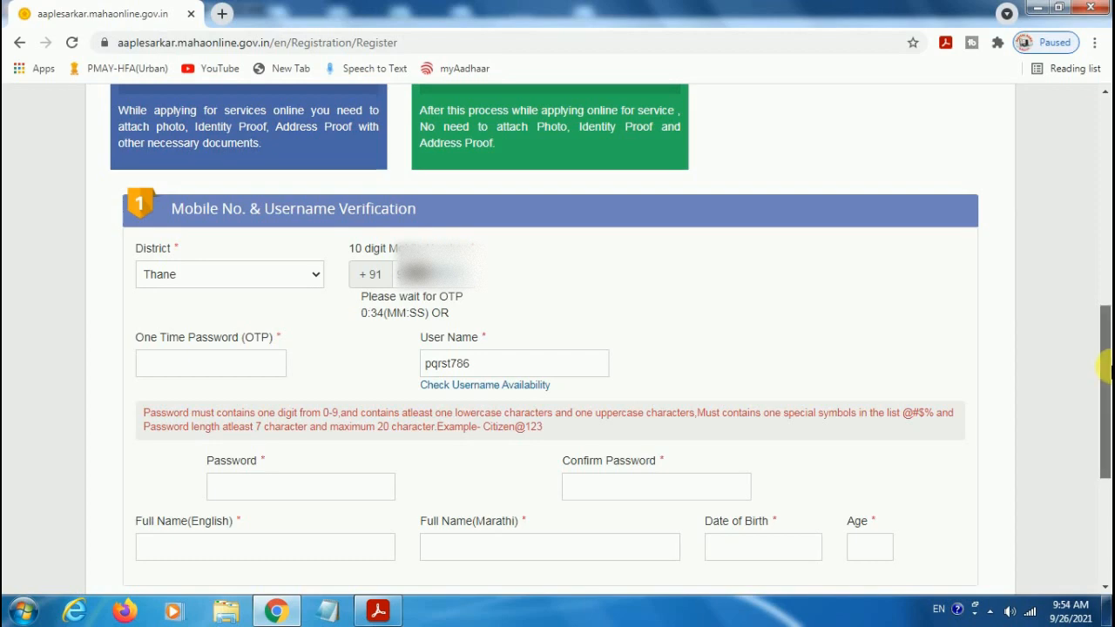
Step: Look over the remaining registration fields and return to the portal's citizen login form without registering
{"action": "scroll", "coordinate": [958, 330], "scroll_direction": "down", "scroll_amount": 1}
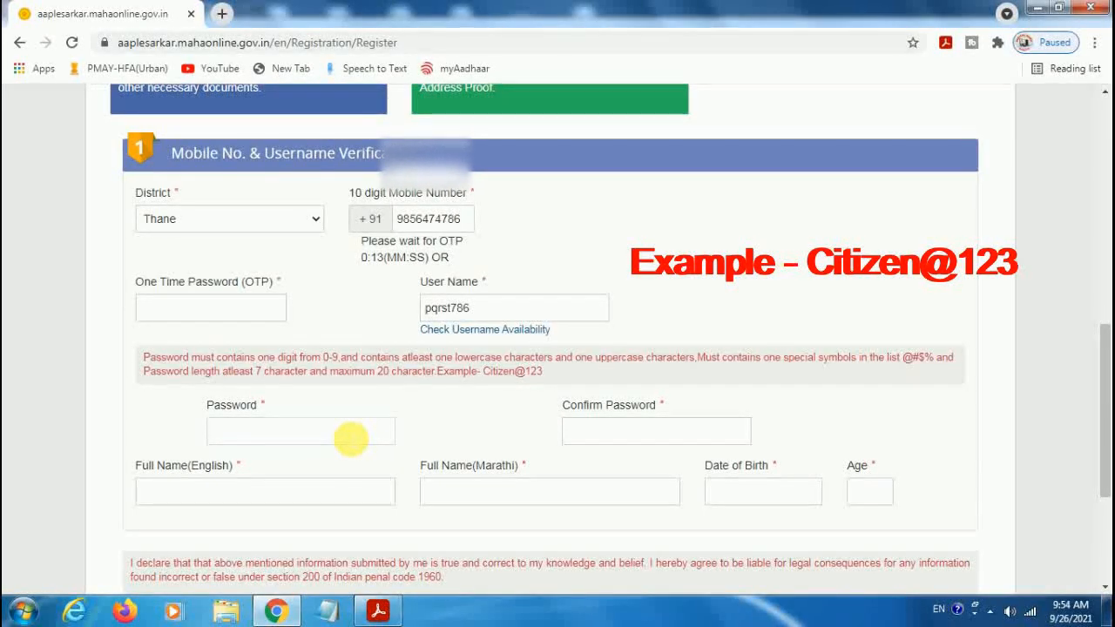
{"action": "left_click", "coordinate": [349, 438]}
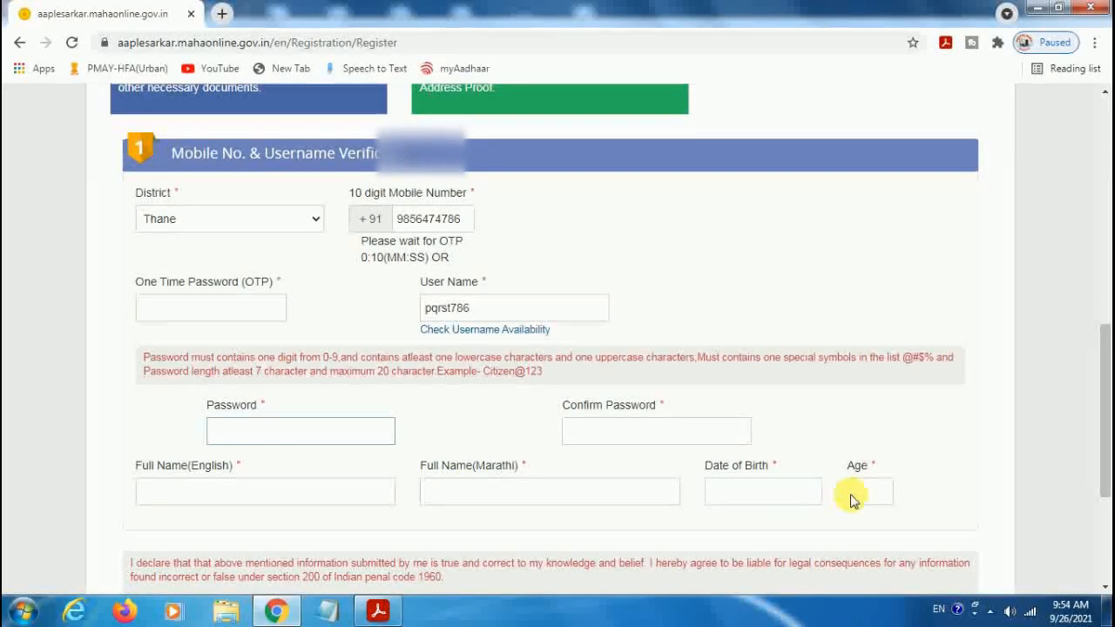
{"action": "left_click_drag", "start_coordinate": [1103, 456], "coordinate": [1102, 505]}
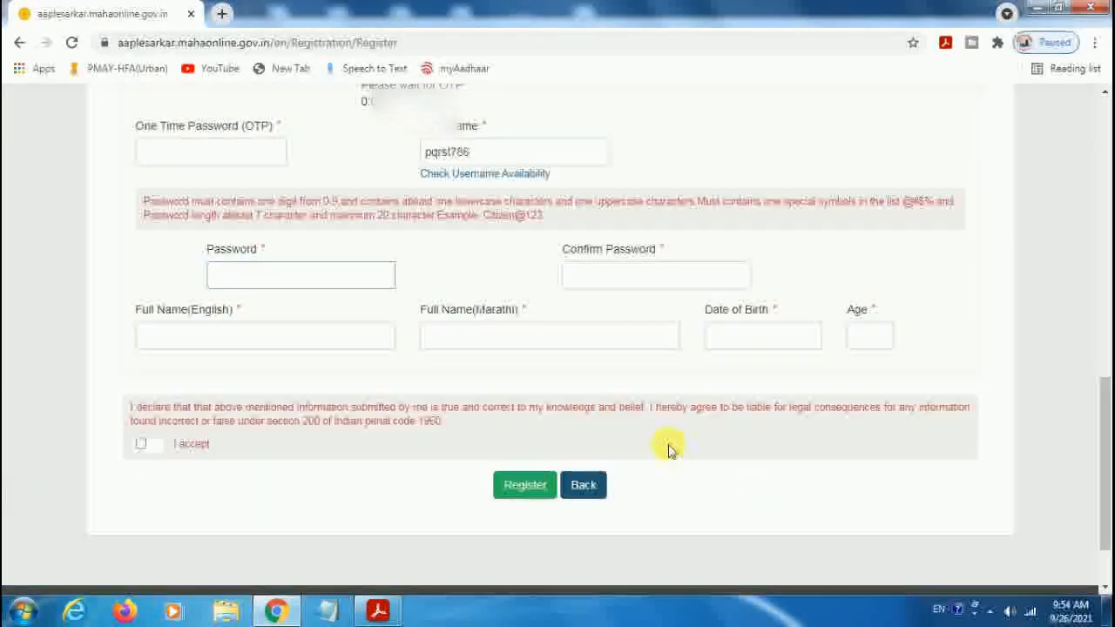
{"action": "left_click_drag", "start_coordinate": [1106, 424], "coordinate": [1107, 389]}
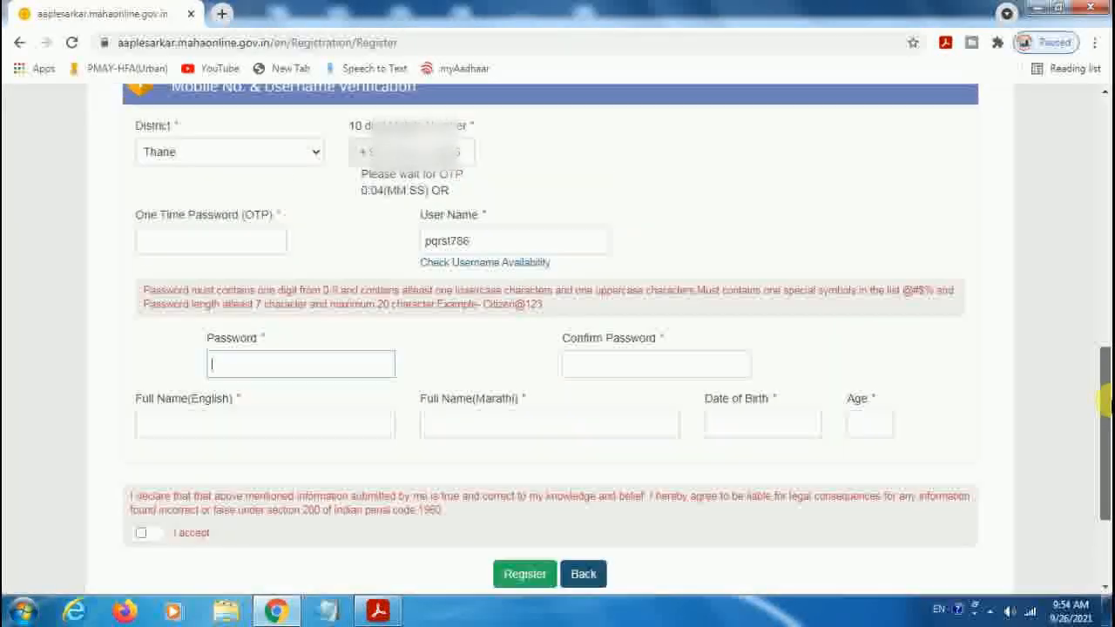
{"action": "left_click", "coordinate": [582, 580]}
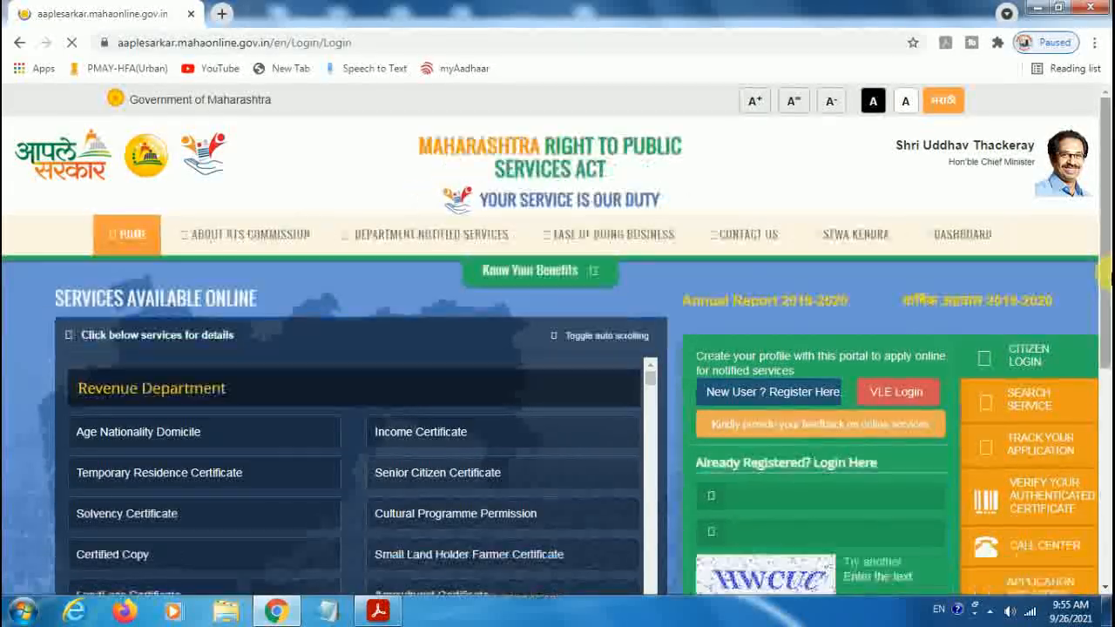
{"action": "left_click_drag", "start_coordinate": [1104, 277], "coordinate": [1104, 412]}
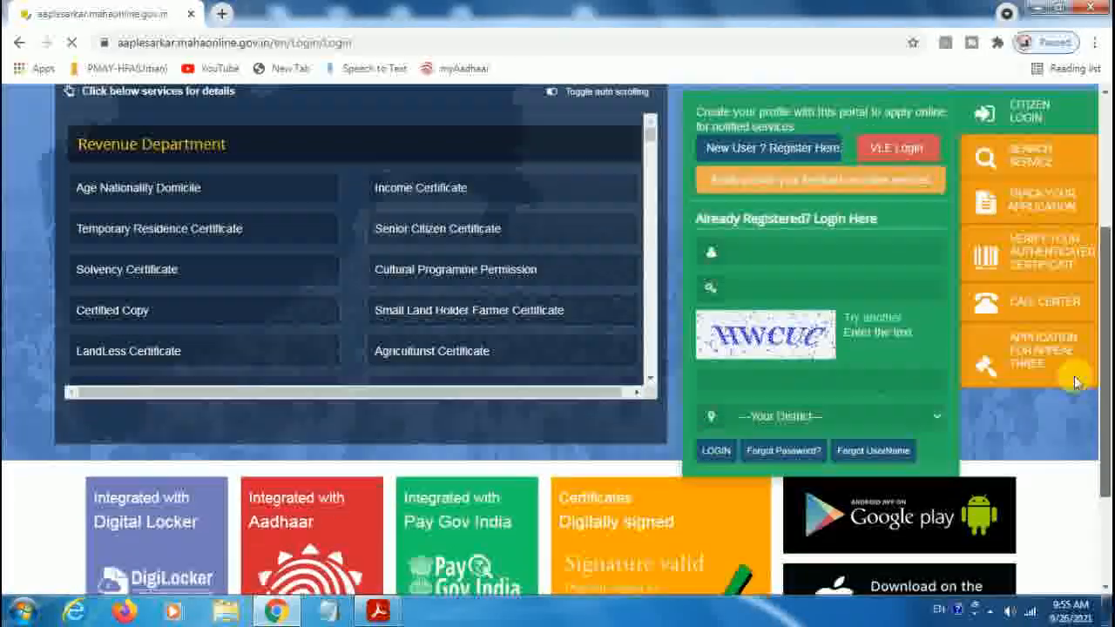
Step: Log in to the citizen account and open the Revenue Department's notified services
{"action": "left_click", "coordinate": [767, 262]}
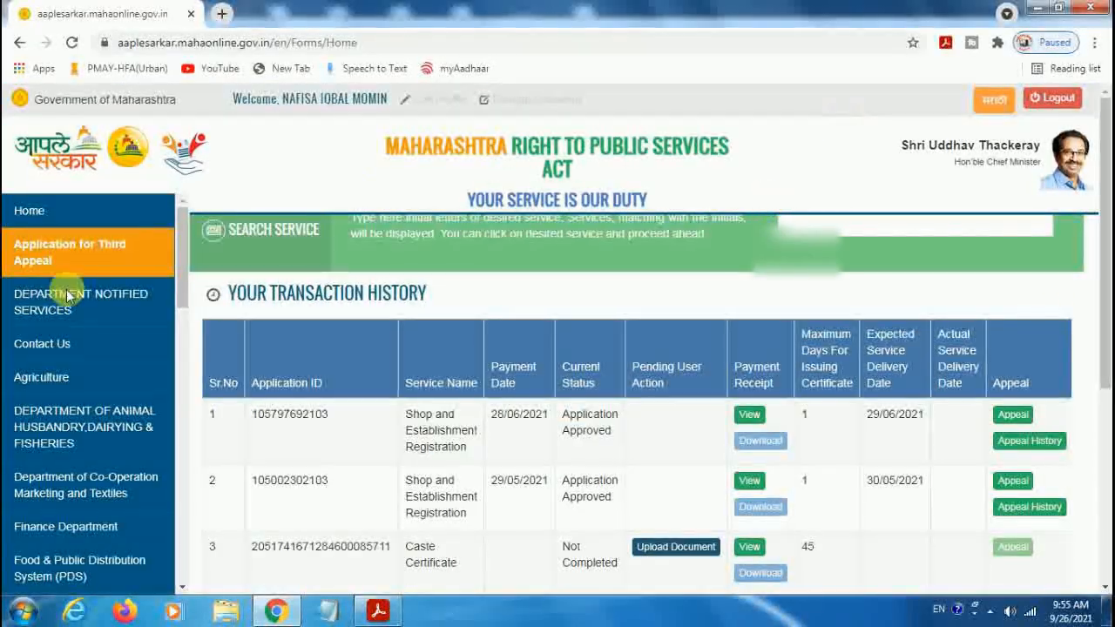
{"action": "left_click_drag", "start_coordinate": [182, 259], "coordinate": [179, 431]}
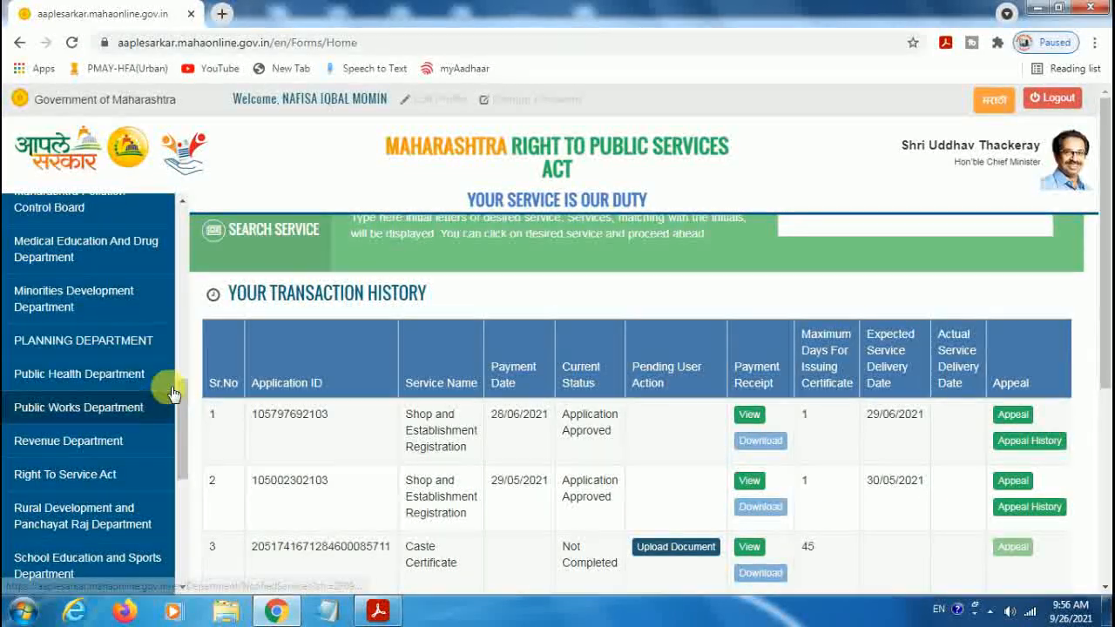
{"action": "left_click", "coordinate": [102, 441]}
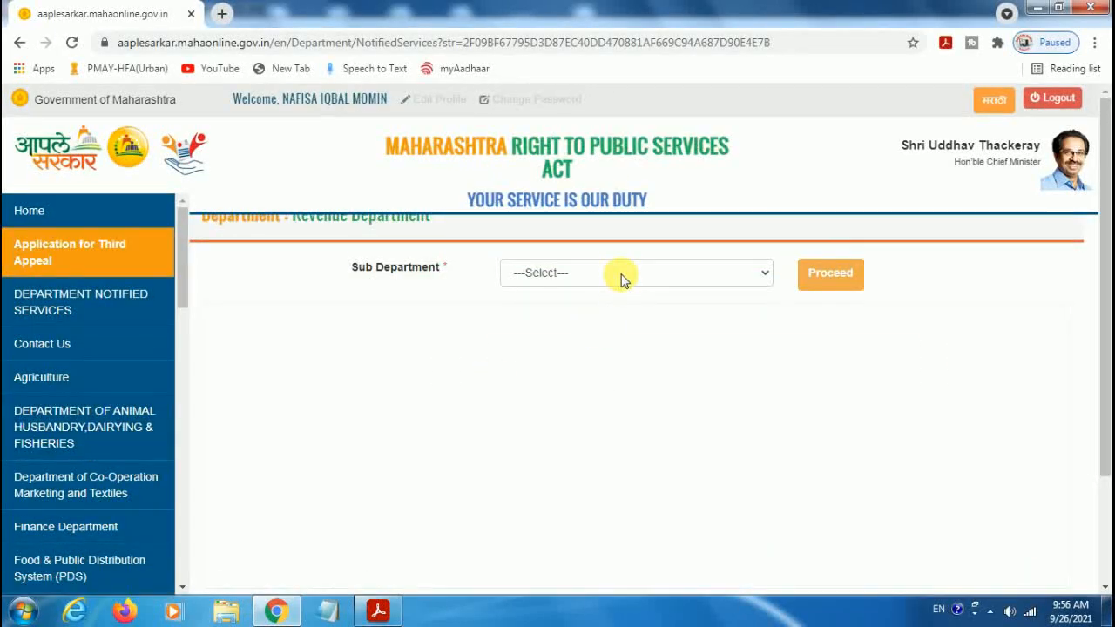
Step: Choose Revenue Services as the sub department, select Caste Certificate and proceed with it
{"action": "left_click", "coordinate": [621, 273]}
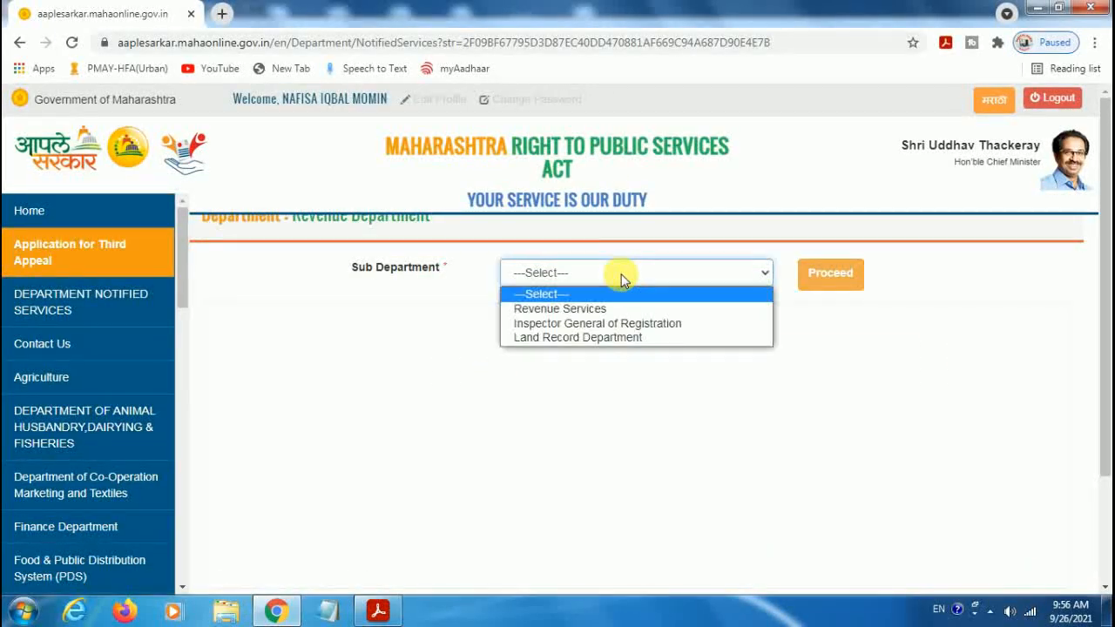
{"action": "left_click", "coordinate": [559, 309]}
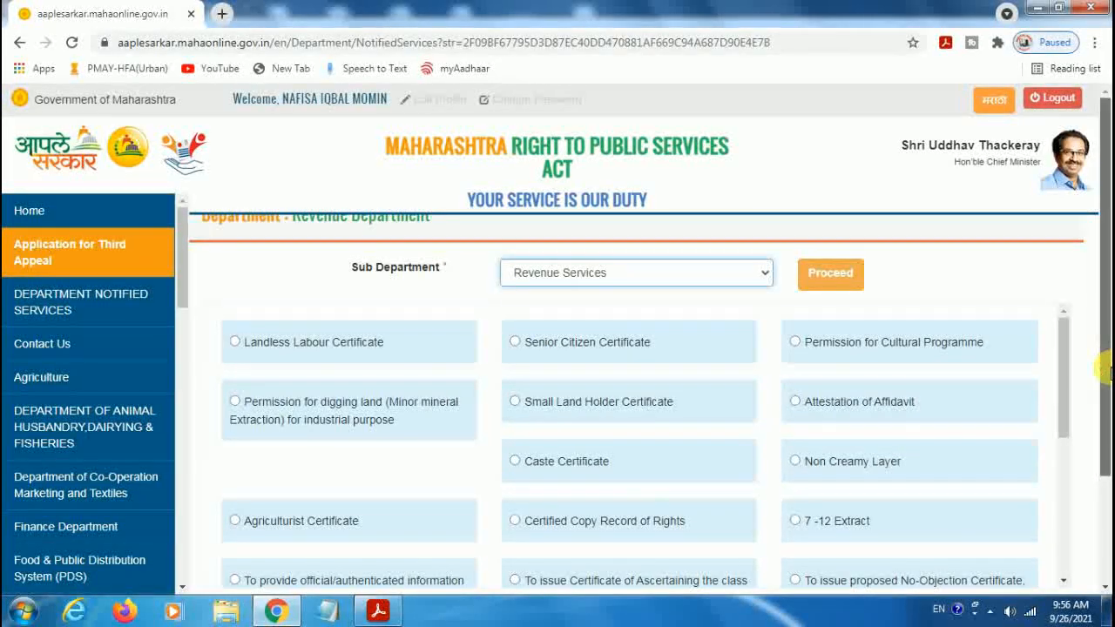
{"action": "scroll", "coordinate": [1104, 375], "scroll_direction": "down", "scroll_amount": 2}
{"action": "left_click_drag", "start_coordinate": [1061, 334], "coordinate": [1066, 478]}
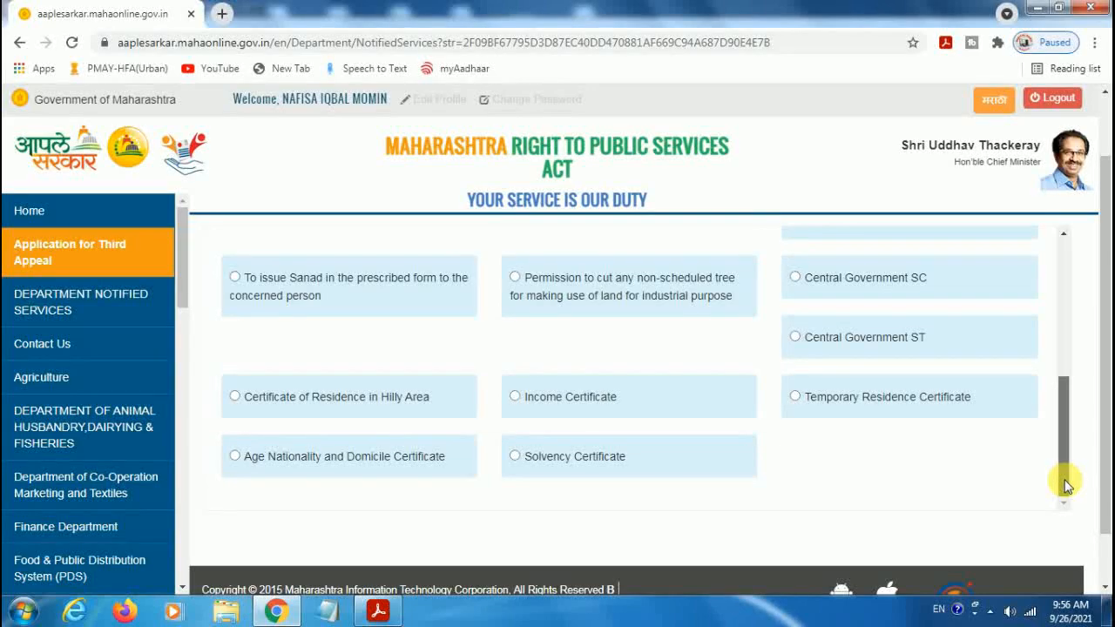
{"action": "left_click_drag", "start_coordinate": [1066, 481], "coordinate": [1070, 360]}
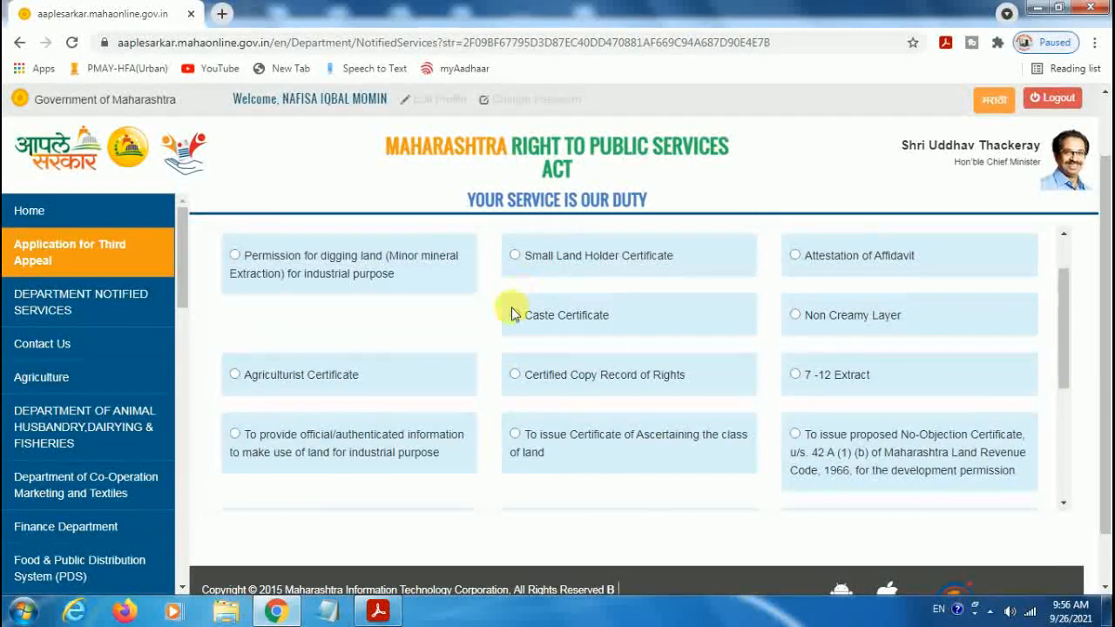
{"action": "left_click", "coordinate": [517, 318]}
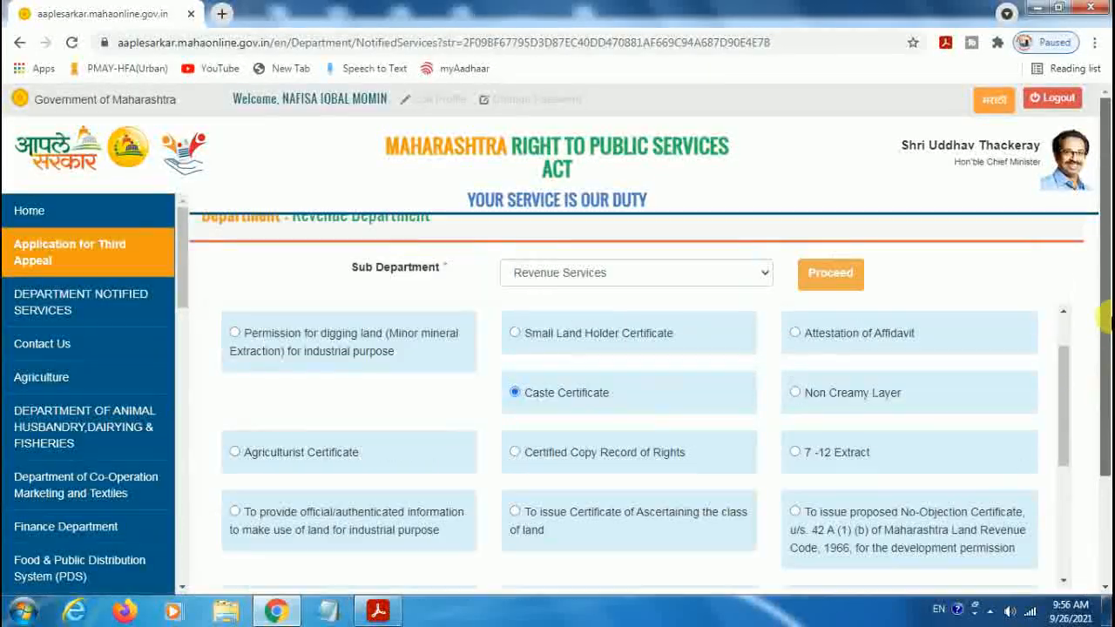
{"action": "left_click", "coordinate": [830, 274]}
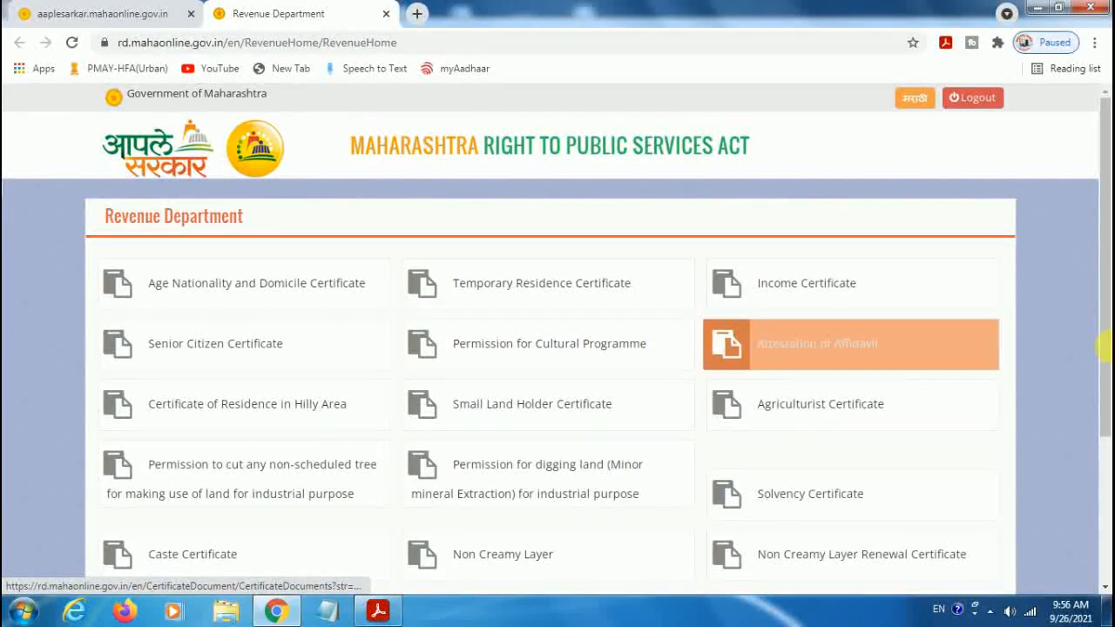
Step: Open the Caste Certificate service from the Revenue Department list and read through its required documents
{"action": "left_click_drag", "start_coordinate": [1102, 249], "coordinate": [1105, 310]}
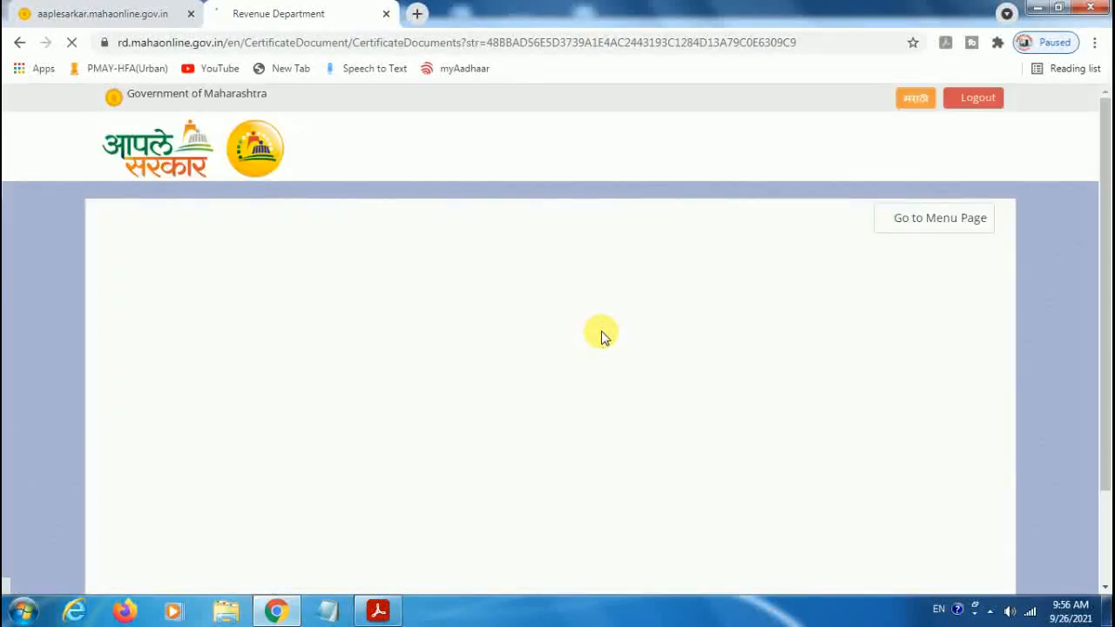
{"action": "scroll", "coordinate": [1104, 213], "scroll_direction": "down", "scroll_amount": 1}
{"action": "scroll", "coordinate": [1104, 213], "scroll_direction": "down", "scroll_amount": 2}
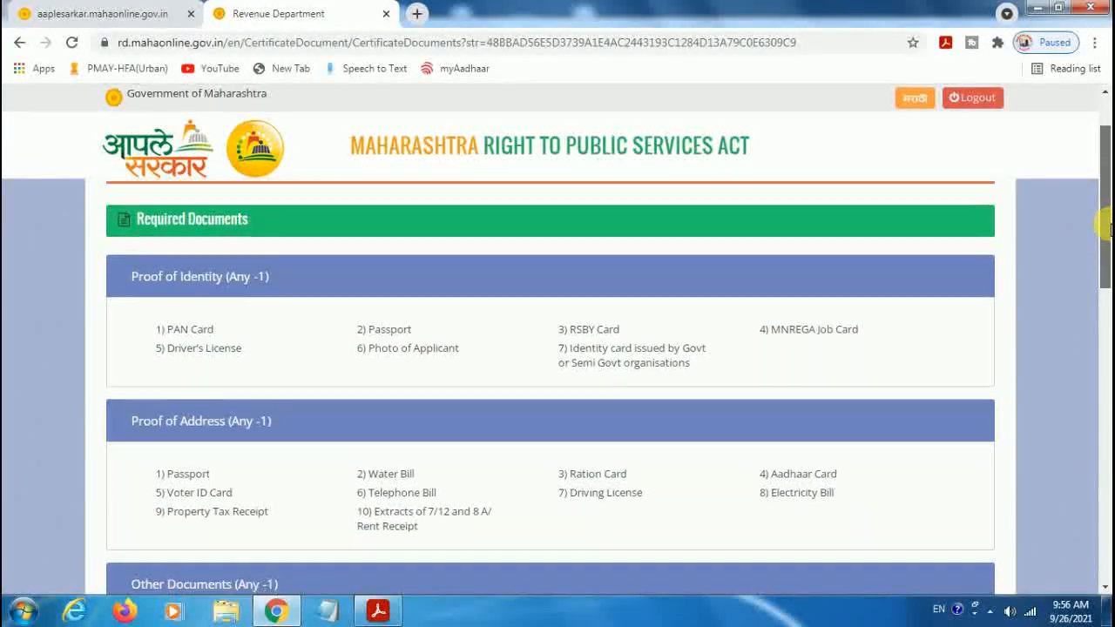
{"action": "left_click_drag", "start_coordinate": [1104, 252], "coordinate": [1104, 402]}
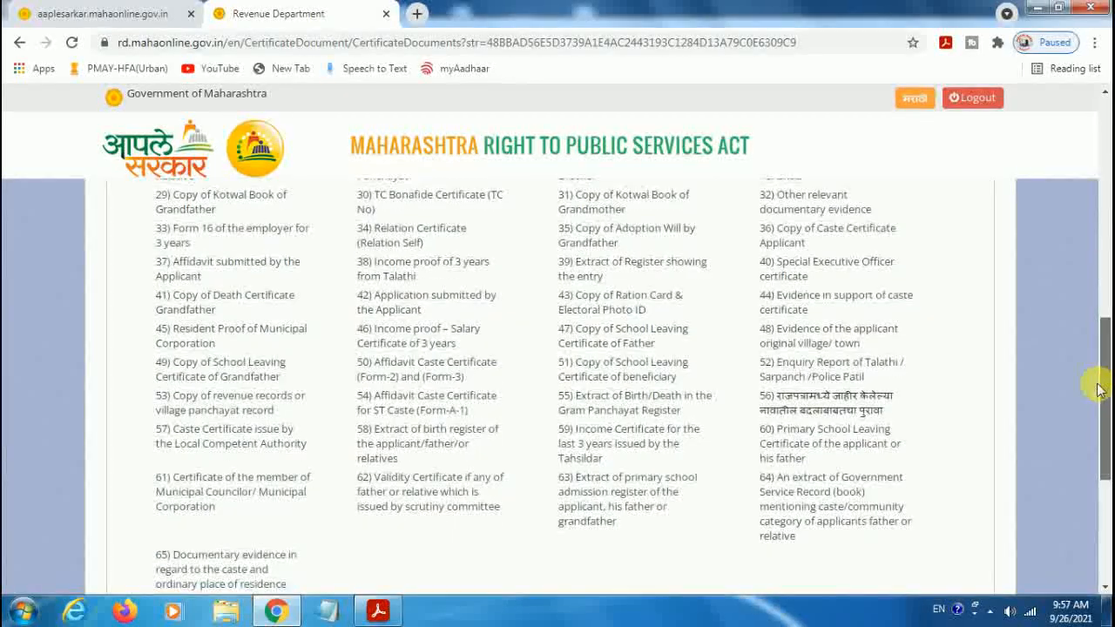
Step: Switch to Adobe Acrobat Reader and review the required documents and applicant information on page 1 of caste certificate.pdf
{"action": "left_click", "coordinate": [392, 599]}
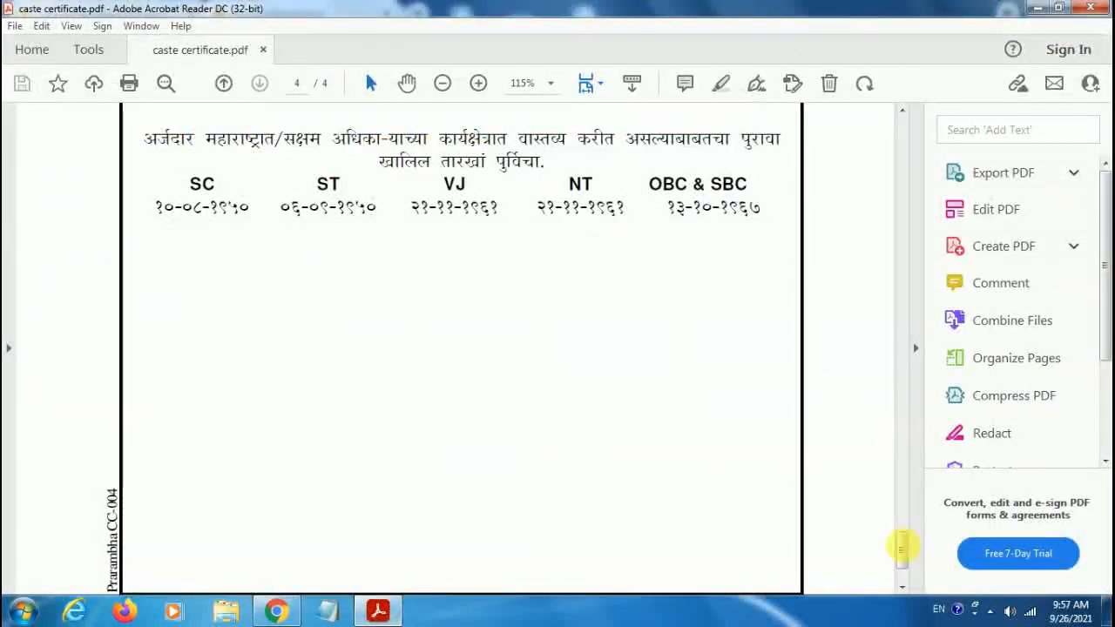
{"action": "left_click_drag", "start_coordinate": [901, 549], "coordinate": [881, 167]}
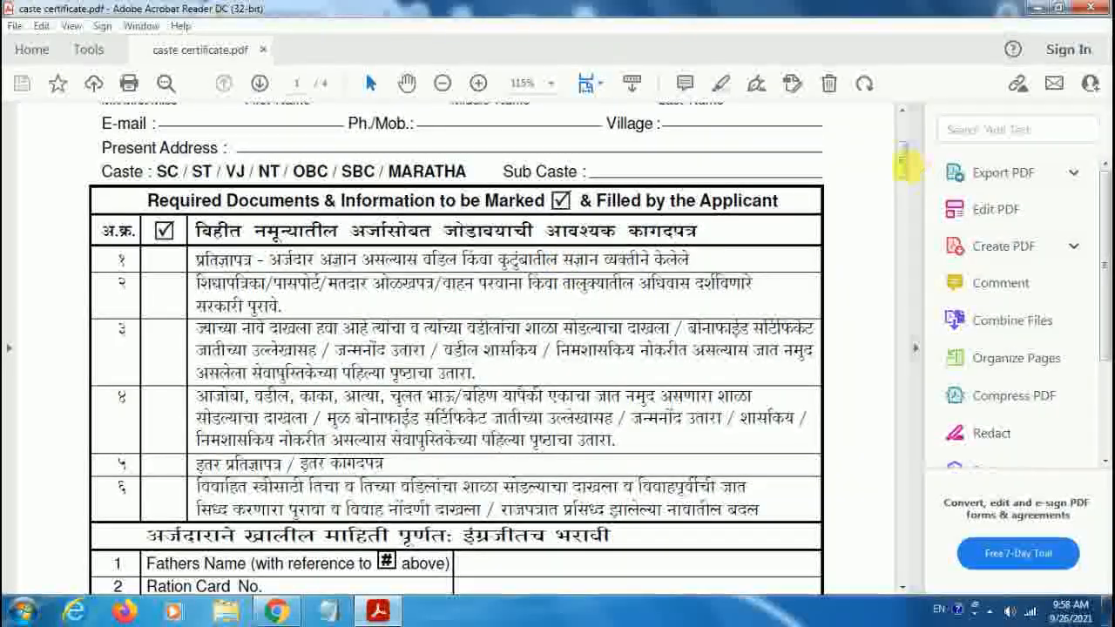
{"action": "left_click_drag", "start_coordinate": [903, 172], "coordinate": [903, 181]}
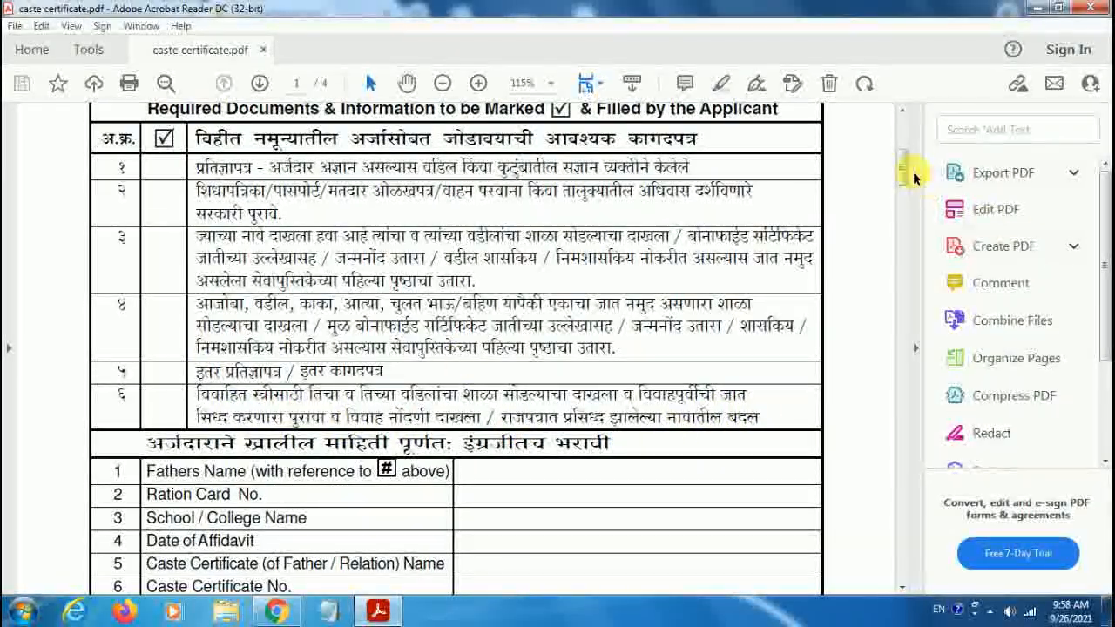
{"action": "left_click_drag", "start_coordinate": [906, 169], "coordinate": [901, 193]}
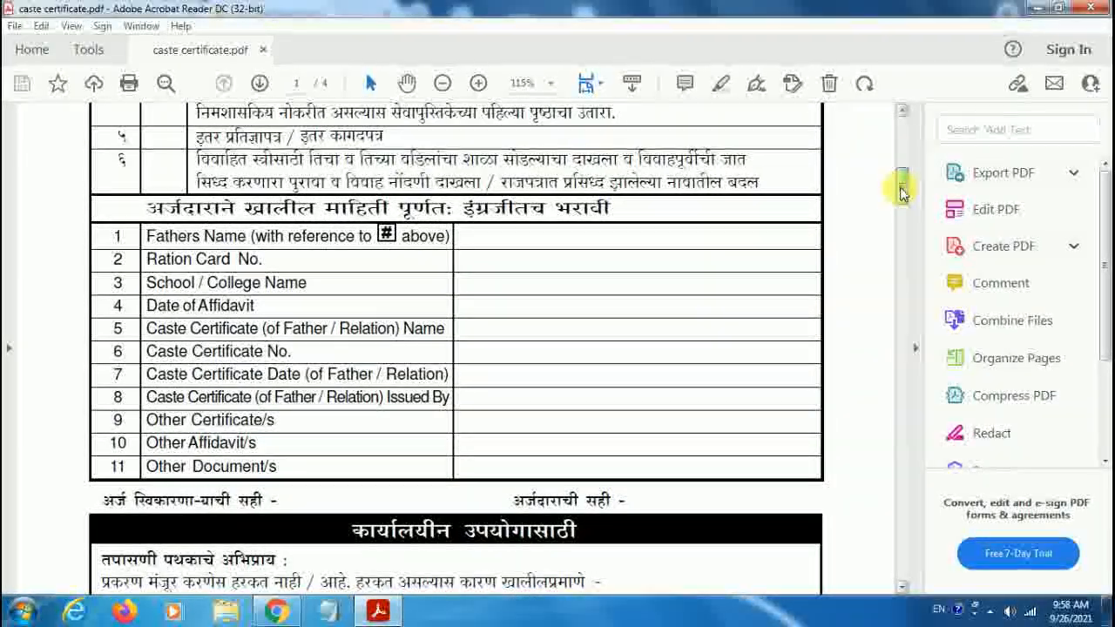
Step: Return to Chrome and continue from the required documents page to the caste certificate application form
{"action": "left_click", "coordinate": [272, 613]}
{"action": "left_click_drag", "start_coordinate": [1104, 451], "coordinate": [1105, 554]}
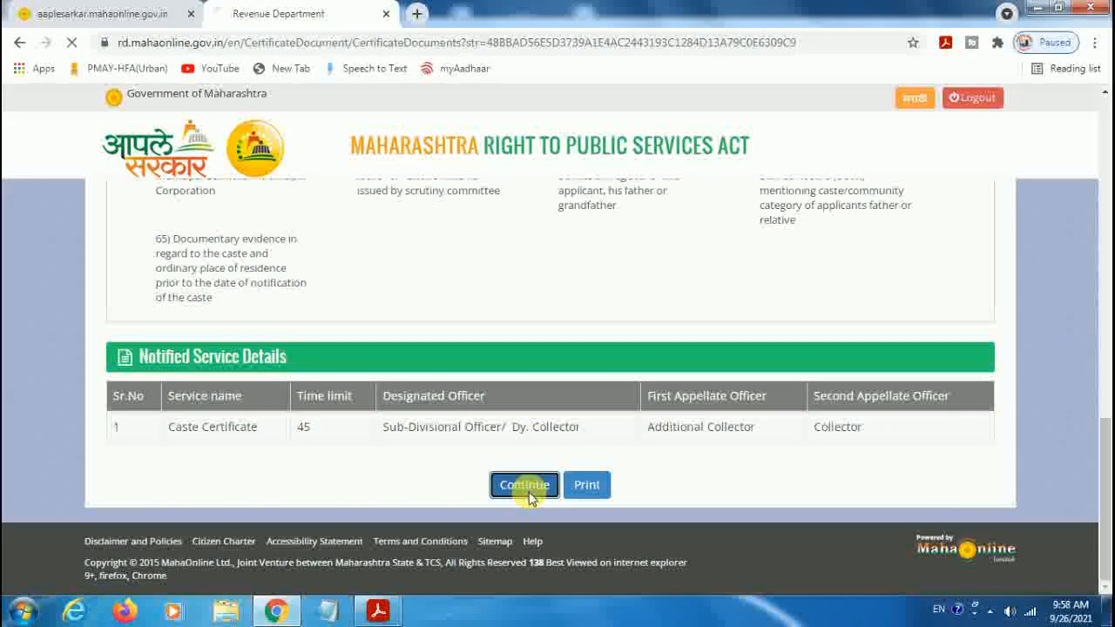
{"action": "left_click", "coordinate": [524, 485]}
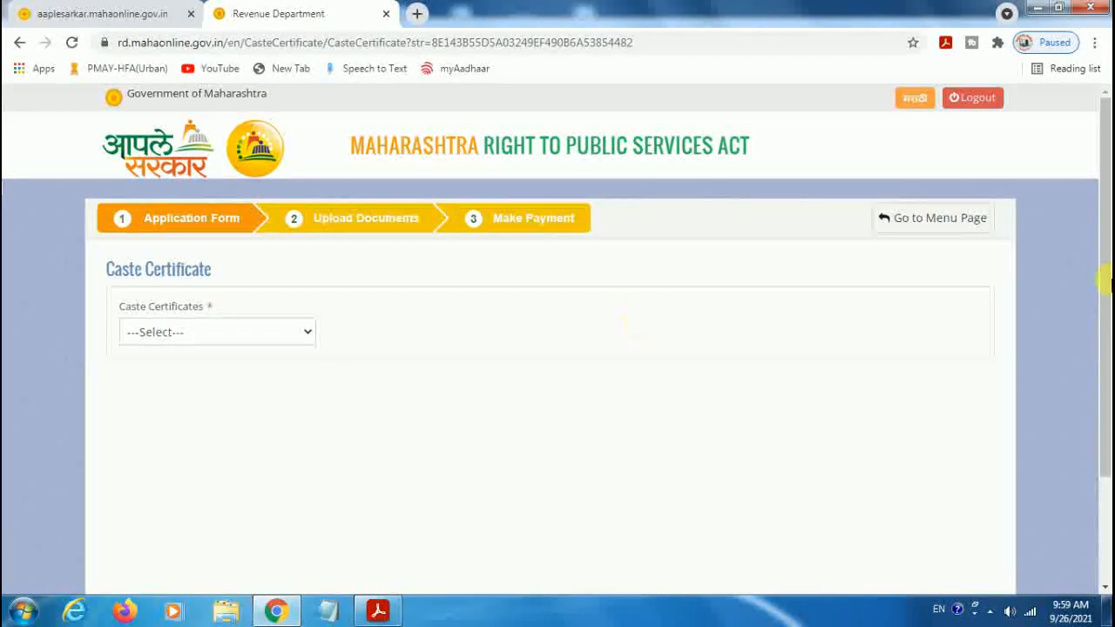
Step: Set the certificate type to Caste VJNT Certificate
{"action": "left_click_drag", "start_coordinate": [1103, 273], "coordinate": [1106, 310]}
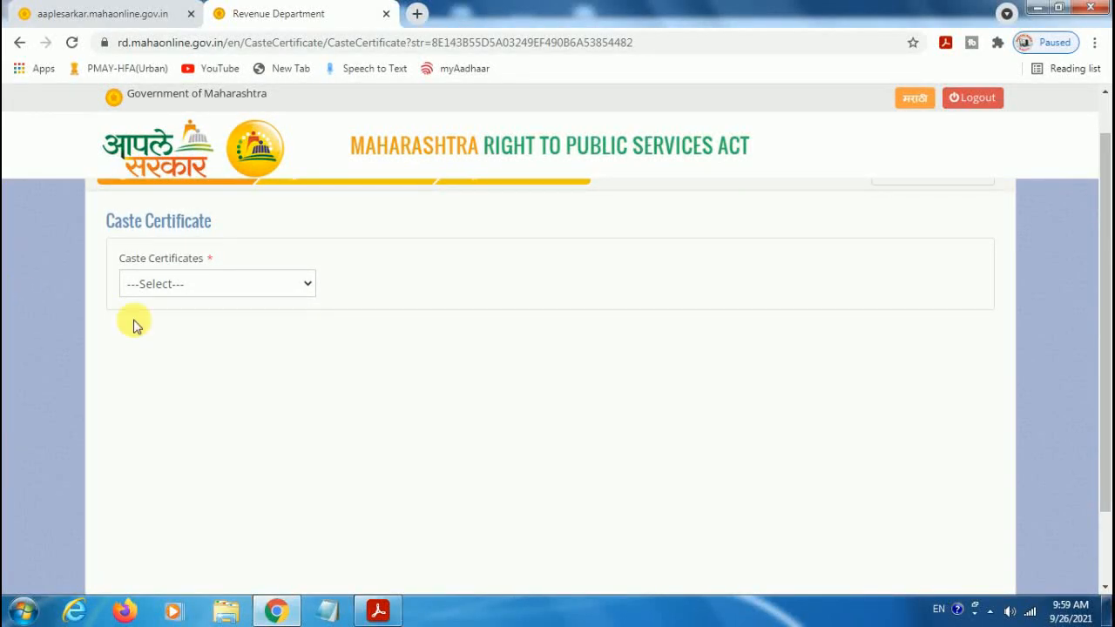
{"action": "left_click", "coordinate": [222, 293]}
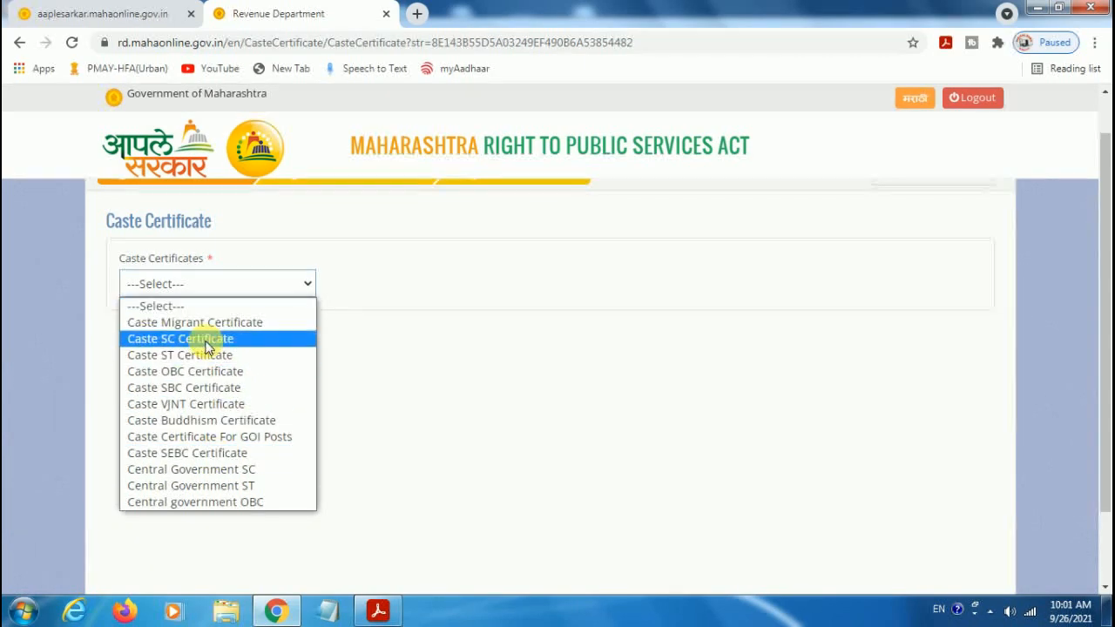
{"action": "left_click", "coordinate": [229, 405]}
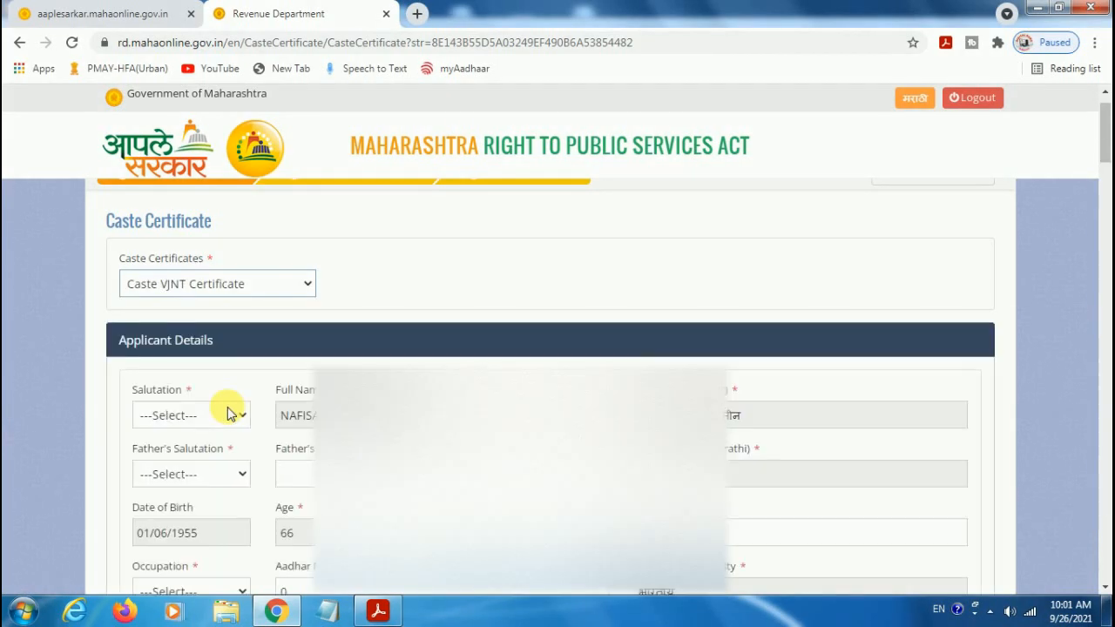
Step: Choose the applicant's salutation and set the father's salutation to Mr. in the applicant details
{"action": "scroll", "coordinate": [1104, 200], "scroll_direction": "down", "scroll_amount": 2}
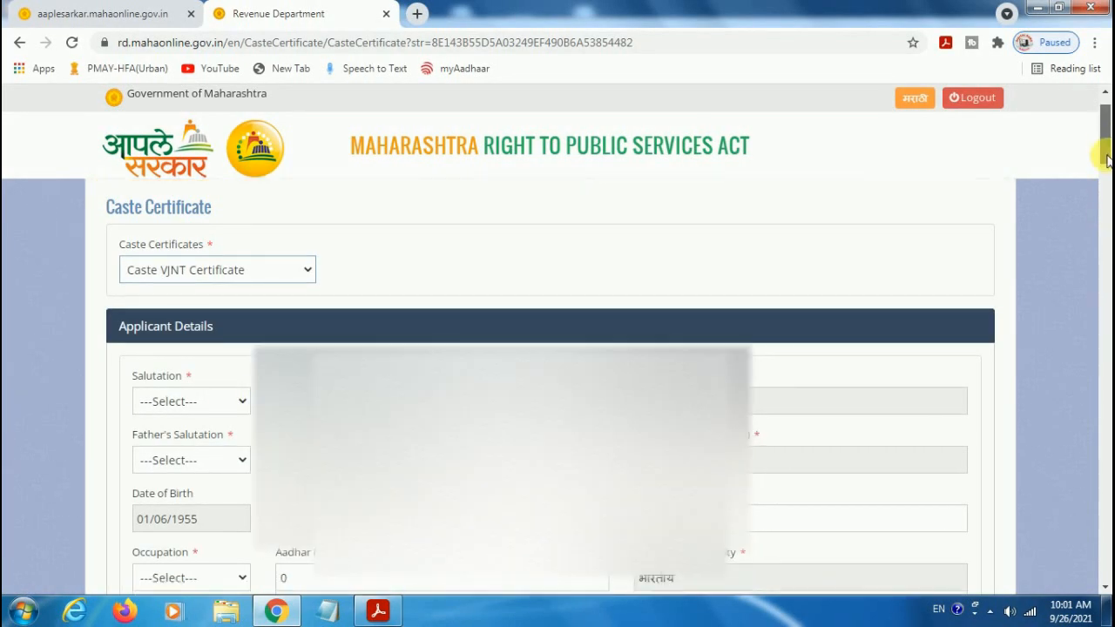
{"action": "scroll", "coordinate": [1104, 166], "scroll_direction": "down", "scroll_amount": 1}
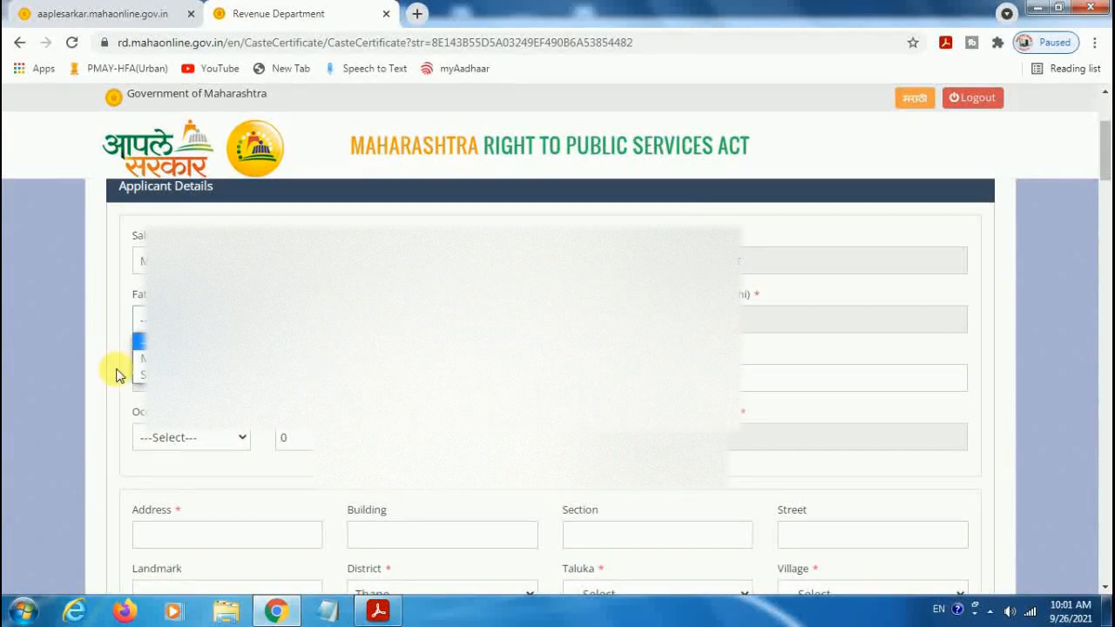
{"action": "left_click", "coordinate": [140, 359]}
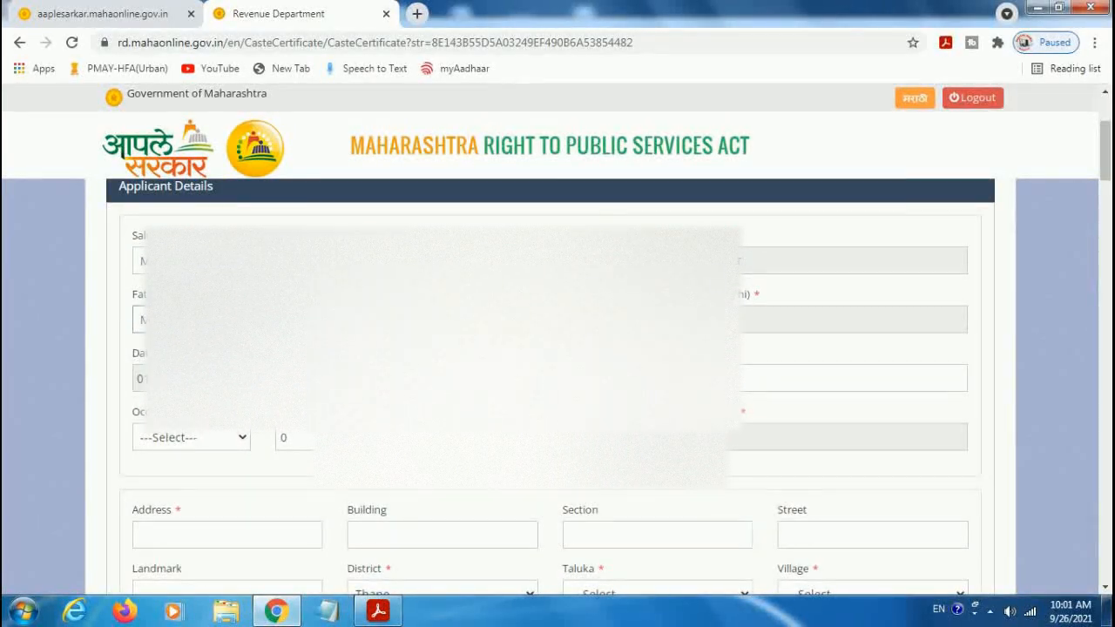
Step: Set the applicant's occupation to Farmer
{"action": "scroll", "coordinate": [1103, 261], "scroll_direction": "down", "scroll_amount": 5}
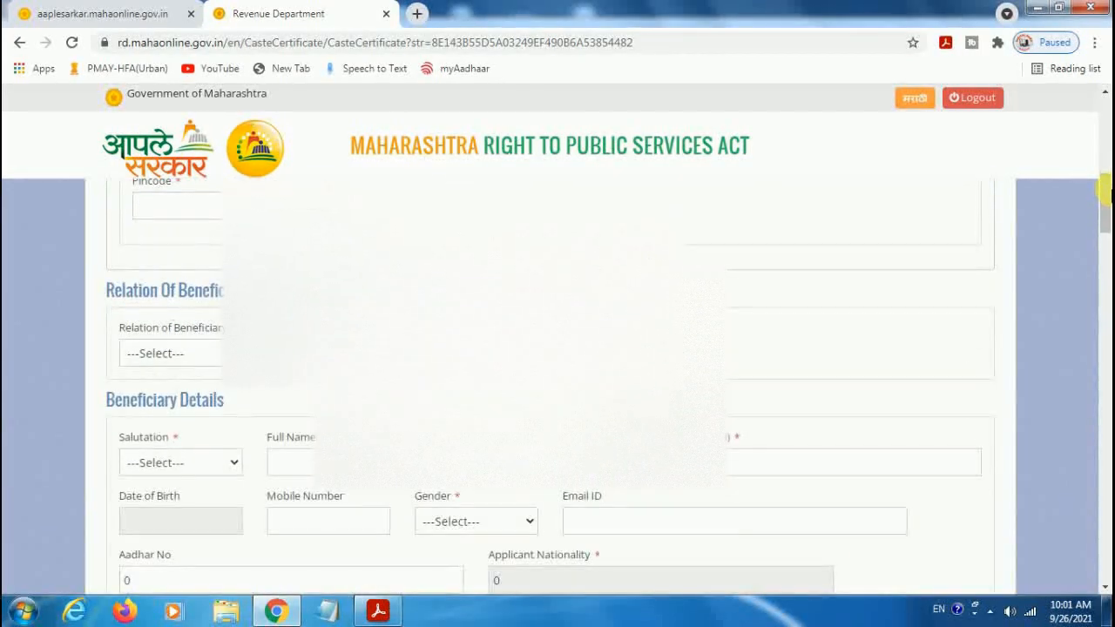
{"action": "left_click_drag", "start_coordinate": [1103, 200], "coordinate": [1103, 150]}
{"action": "scroll", "coordinate": [1104, 159], "scroll_direction": "down", "scroll_amount": 1}
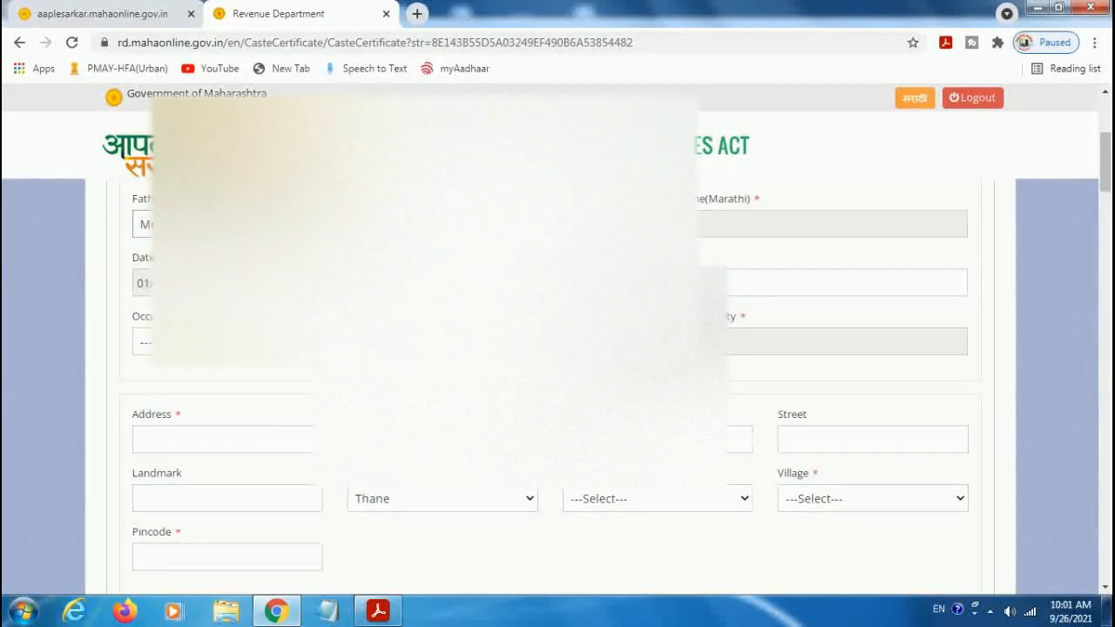
{"action": "left_click", "coordinate": [177, 341]}
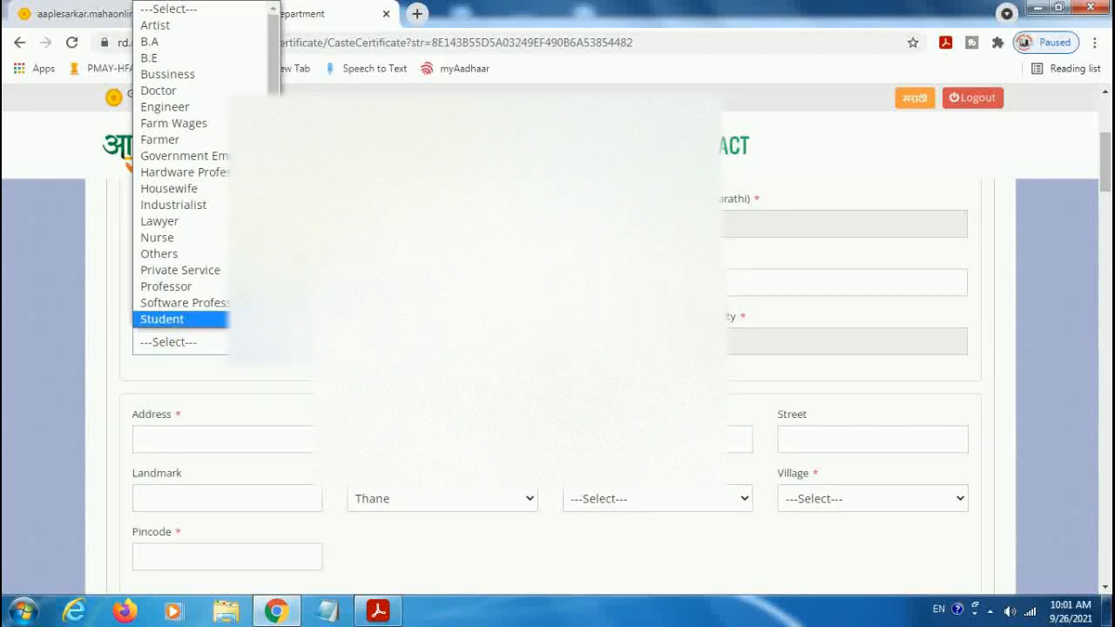
{"action": "left_click", "coordinate": [174, 139]}
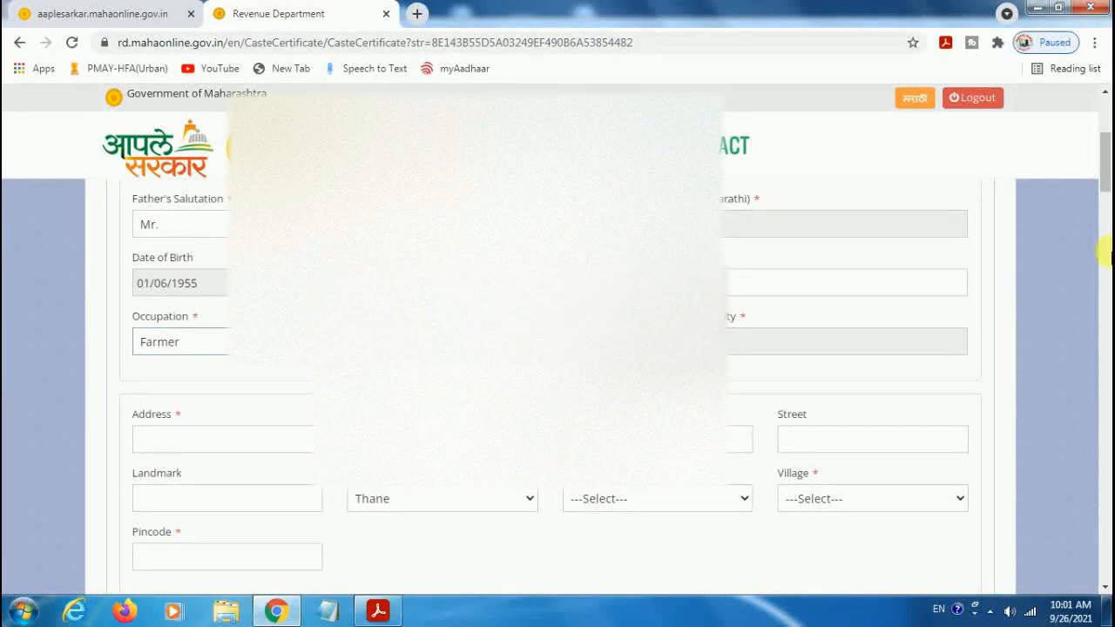
Step: Set the relation of the beneficiary with the applicant to Son
{"action": "scroll", "coordinate": [1104, 170], "scroll_direction": "down", "scroll_amount": 2}
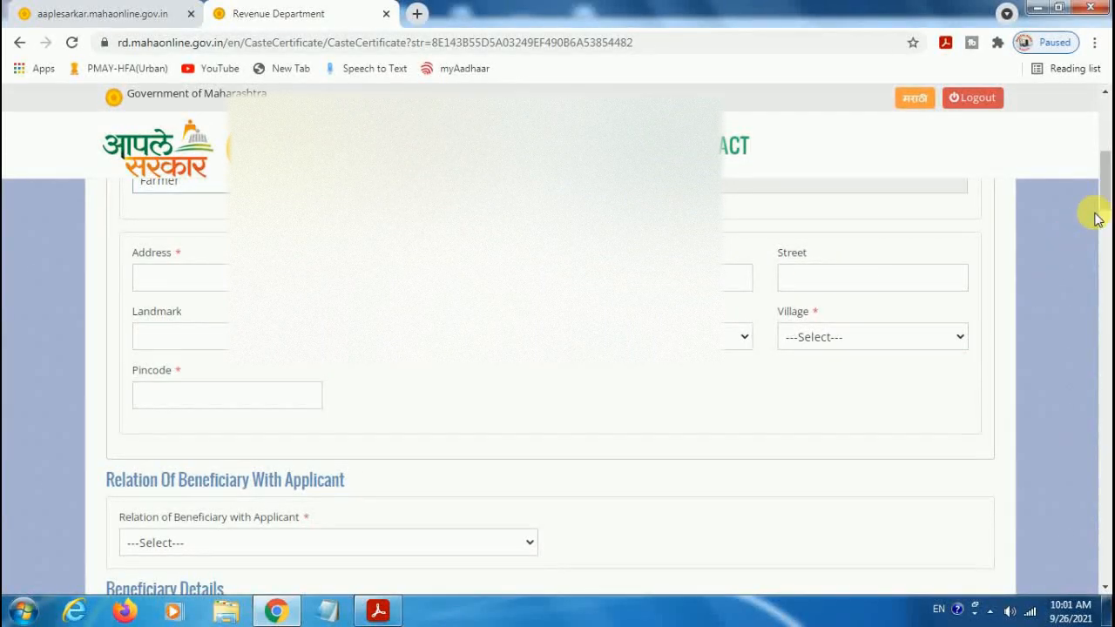
{"action": "left_click_drag", "start_coordinate": [1104, 192], "coordinate": [1105, 216]}
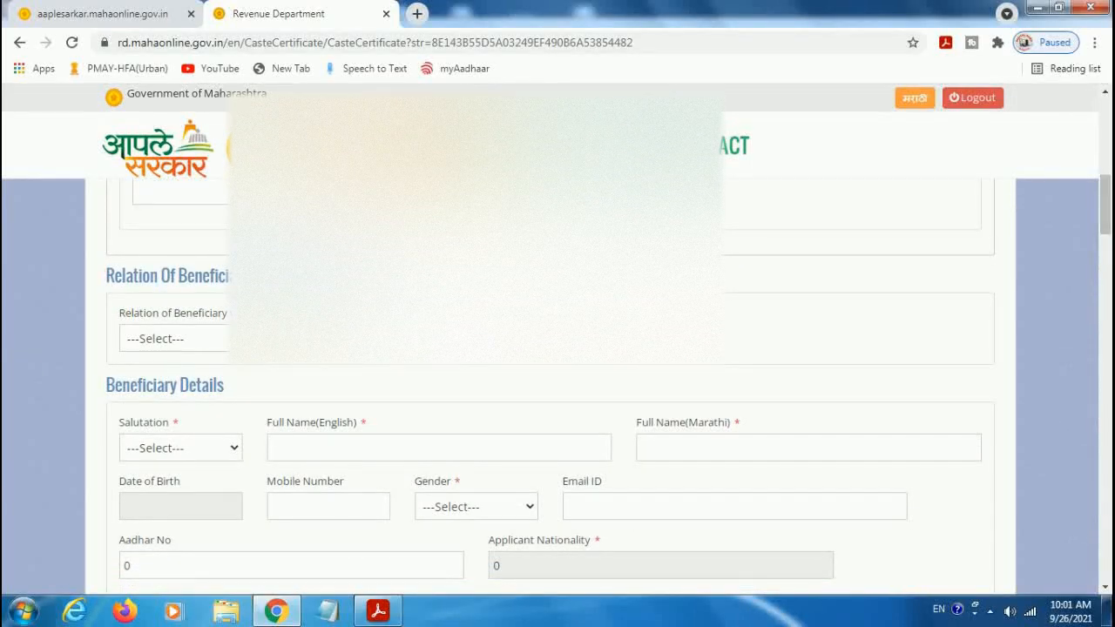
{"action": "left_click", "coordinate": [174, 338]}
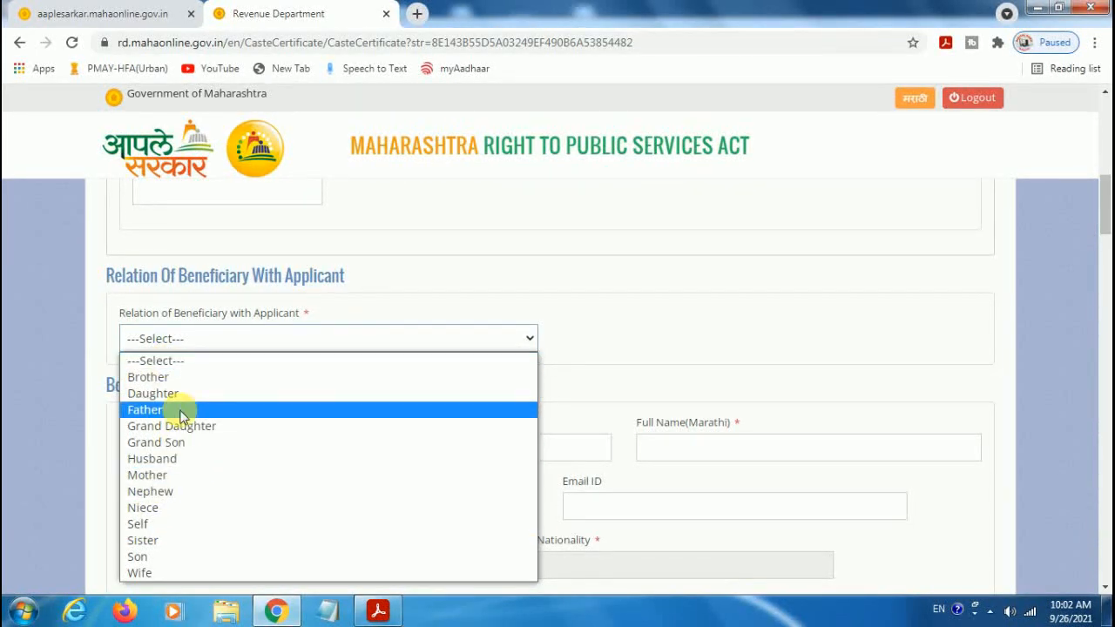
{"action": "left_click", "coordinate": [671, 330]}
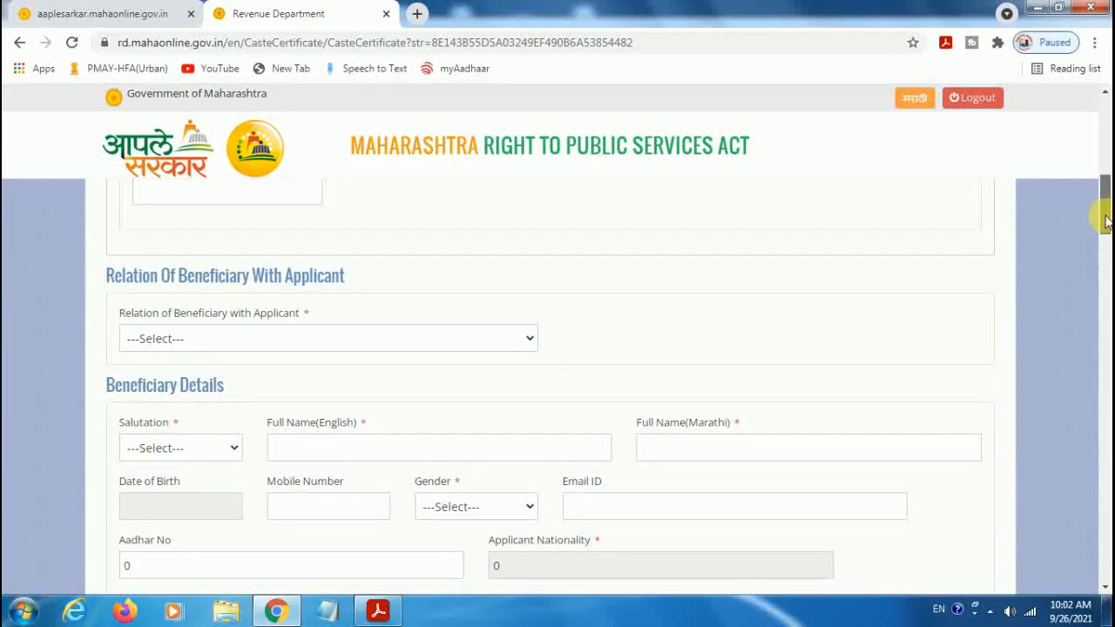
{"action": "scroll", "coordinate": [1104, 220], "scroll_direction": "down", "scroll_amount": 1}
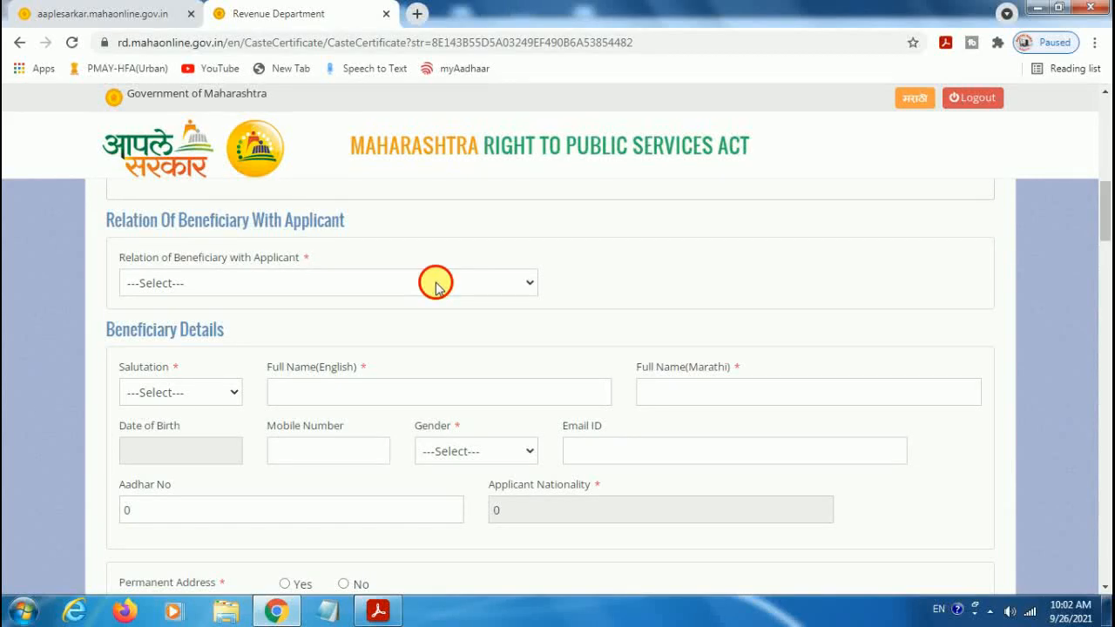
{"action": "left_click", "coordinate": [435, 284]}
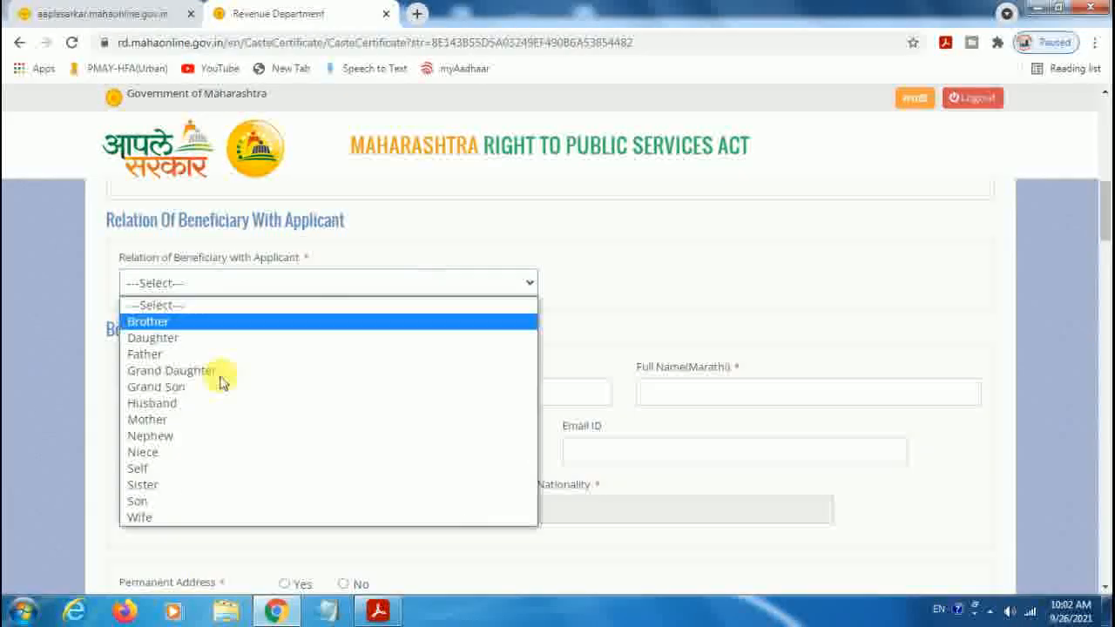
{"action": "left_click", "coordinate": [189, 501]}
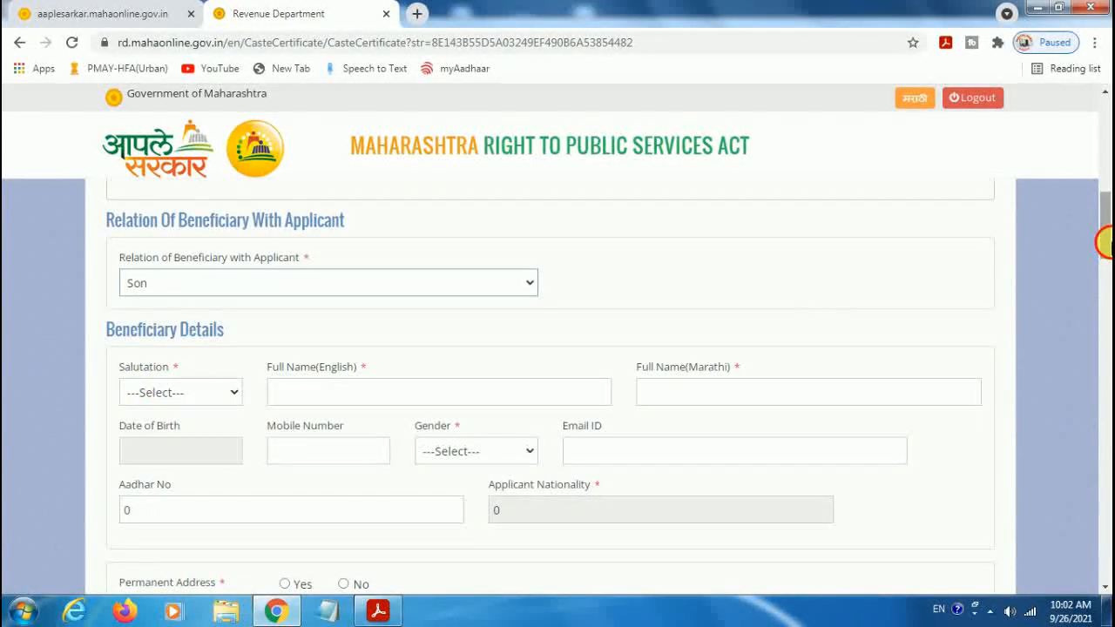
Step: Set the beneficiary's salutation to Kumar in the Beneficiary Details
{"action": "scroll", "coordinate": [1104, 244], "scroll_direction": "down", "scroll_amount": 1}
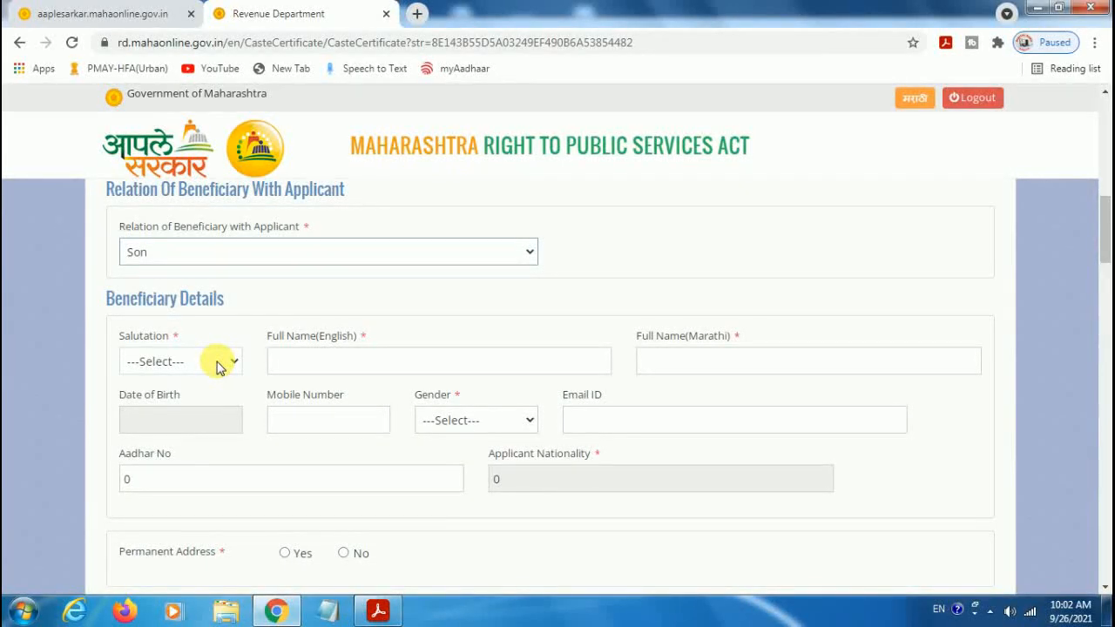
{"action": "left_click", "coordinate": [218, 364]}
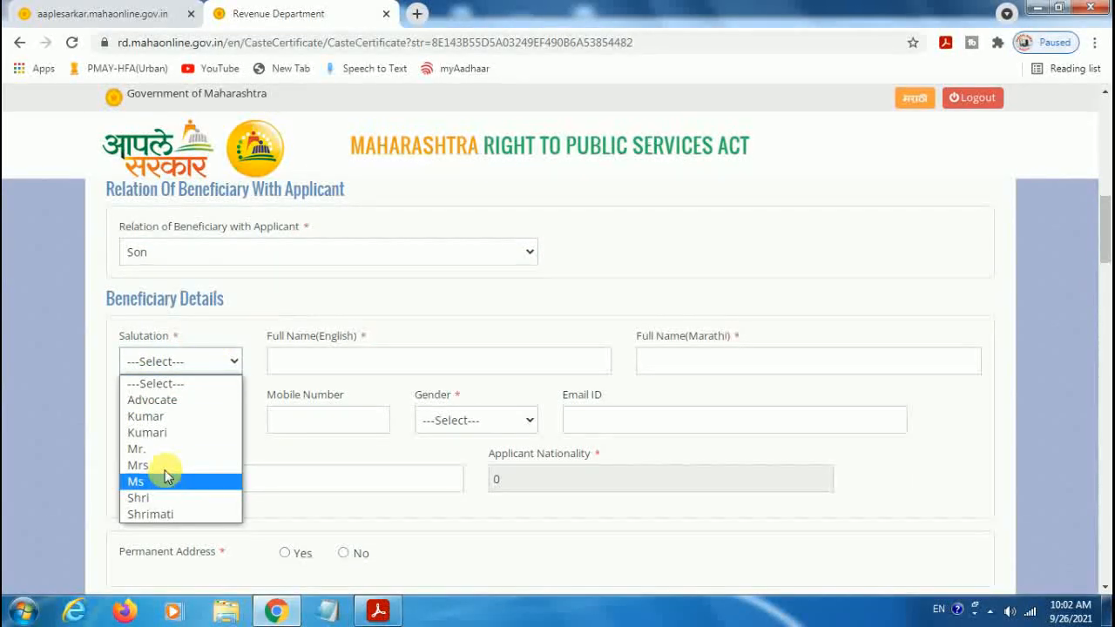
{"action": "left_click", "coordinate": [139, 448]}
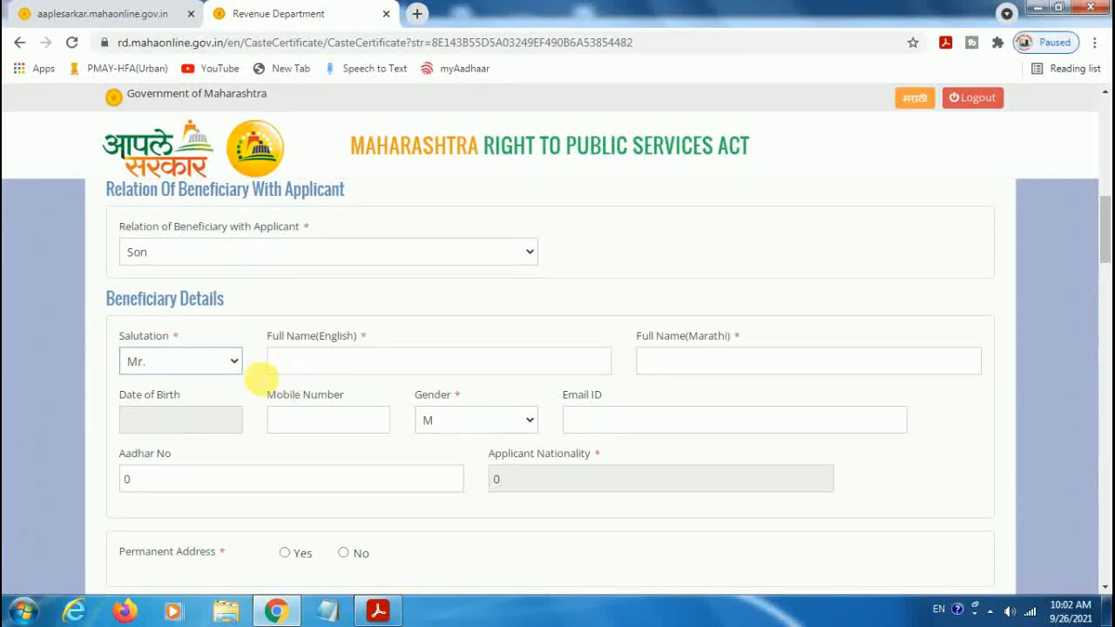
{"action": "left_click", "coordinate": [186, 366]}
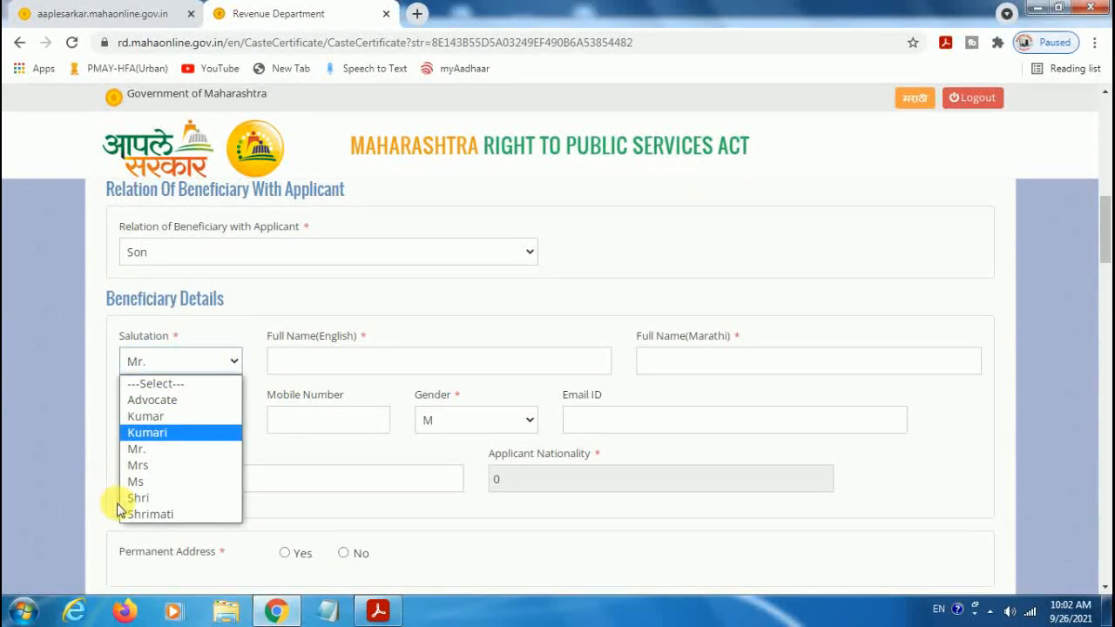
{"action": "left_click", "coordinate": [180, 420]}
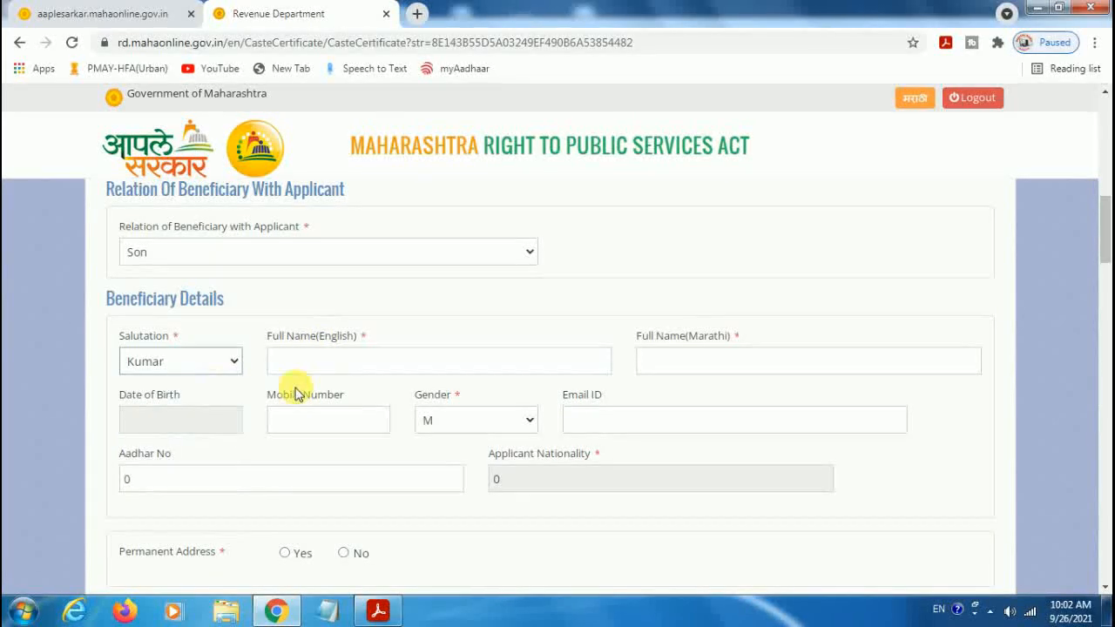
{"action": "left_click", "coordinate": [347, 371]}
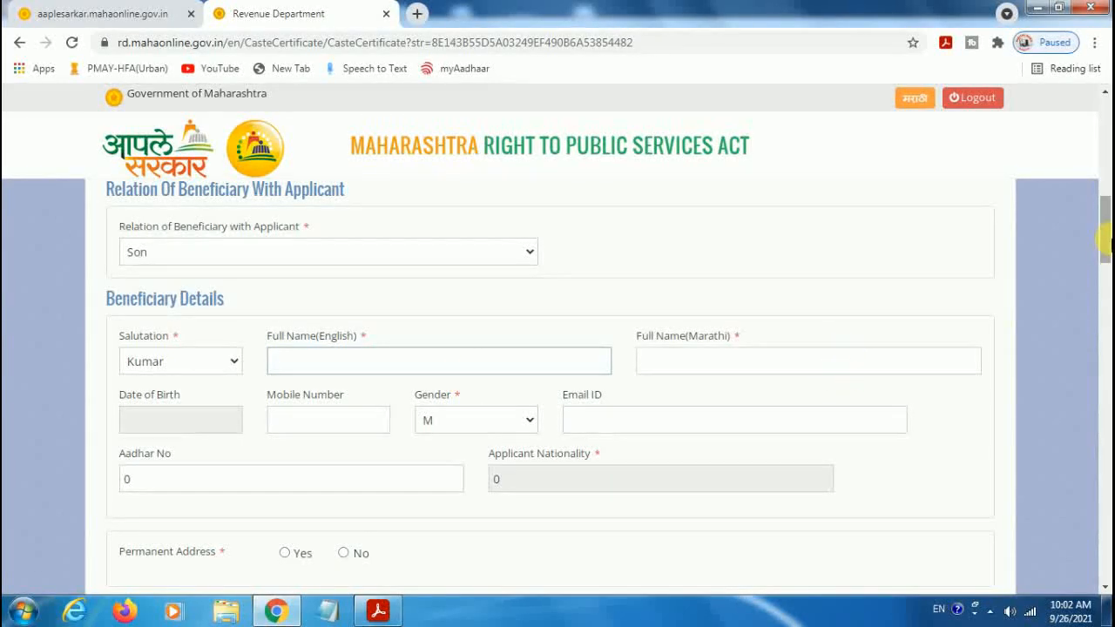
{"action": "left_click_drag", "start_coordinate": [1108, 239], "coordinate": [1109, 242]}
{"action": "left_click", "coordinate": [320, 394]}
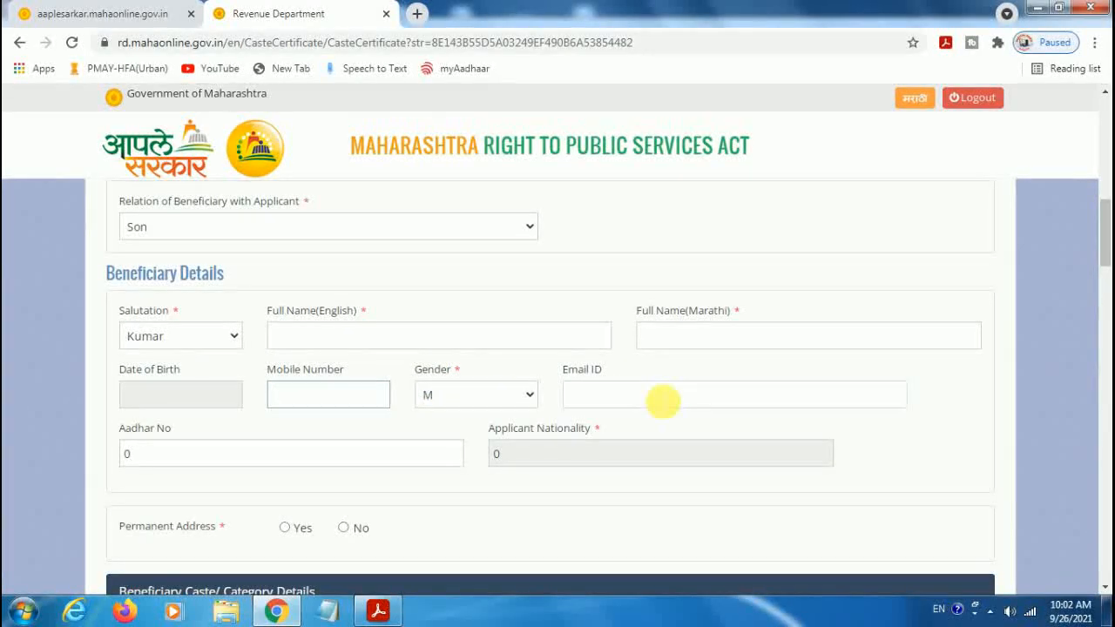
{"action": "left_click", "coordinate": [236, 461]}
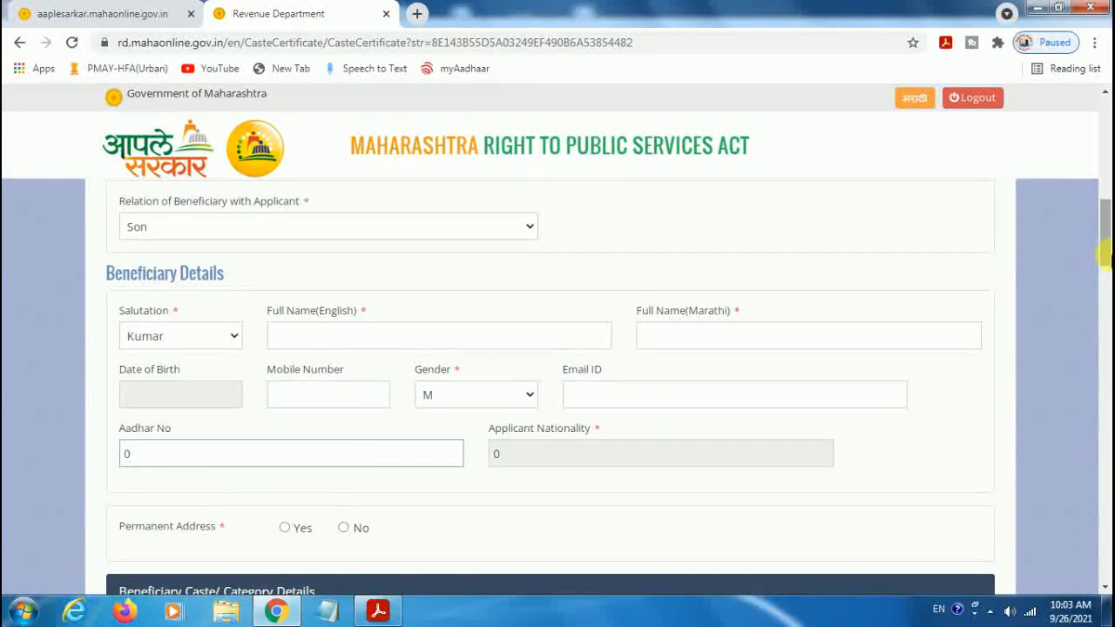
Step: Set the beneficiary's caste to Beldar(2) and the religion to Muslims
{"action": "scroll", "coordinate": [1104, 241], "scroll_direction": "down", "scroll_amount": 1}
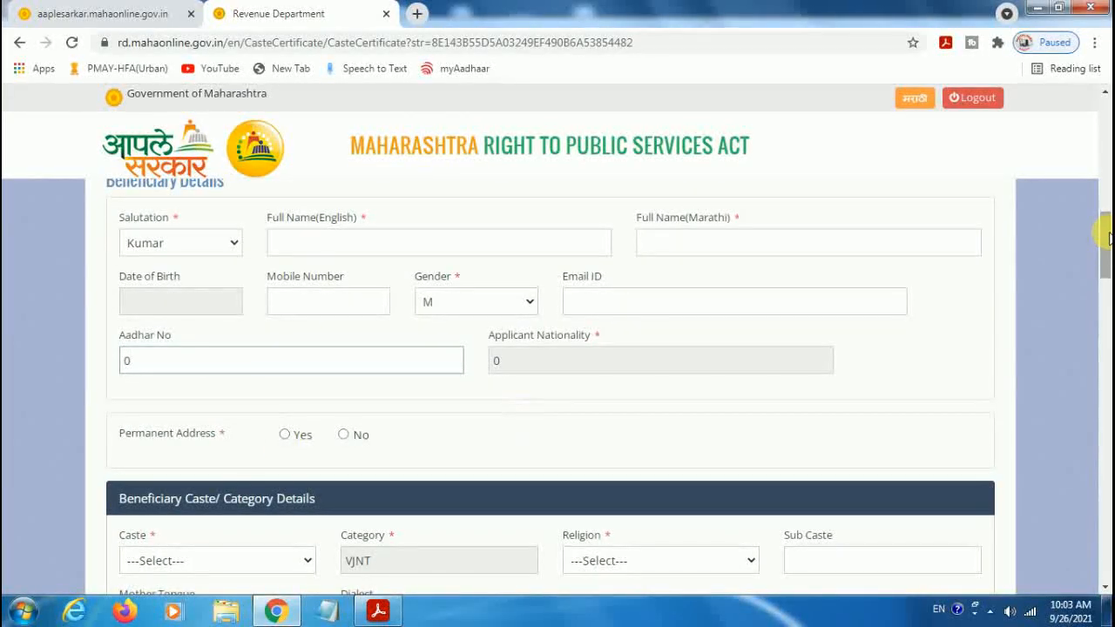
{"action": "left_click_drag", "start_coordinate": [1106, 237], "coordinate": [1106, 268]}
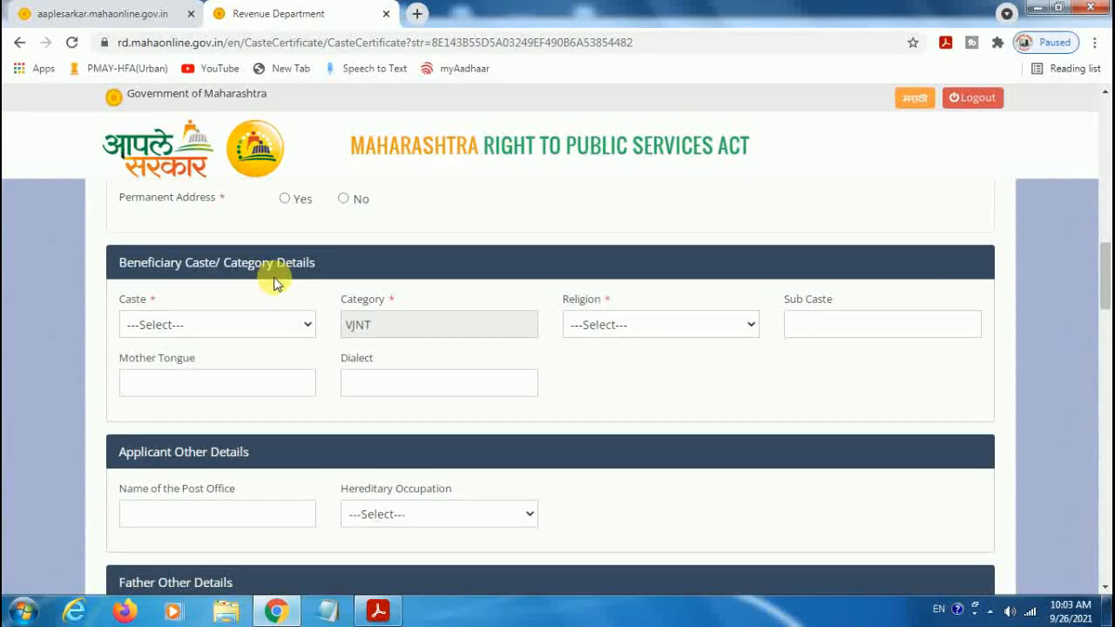
{"action": "left_click", "coordinate": [267, 328]}
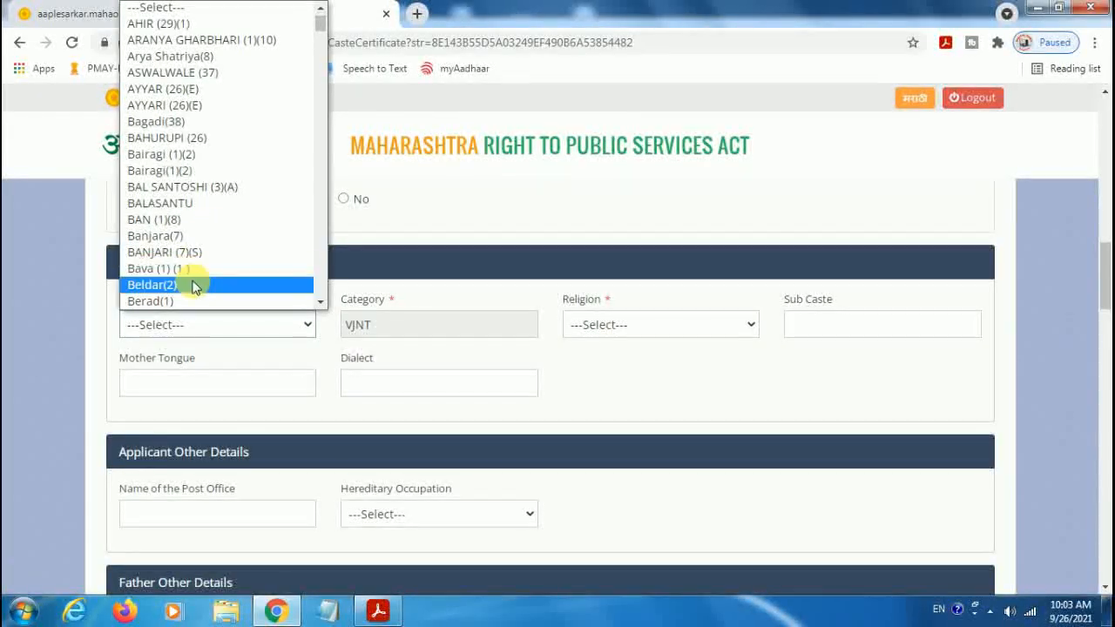
{"action": "left_click", "coordinate": [619, 179]}
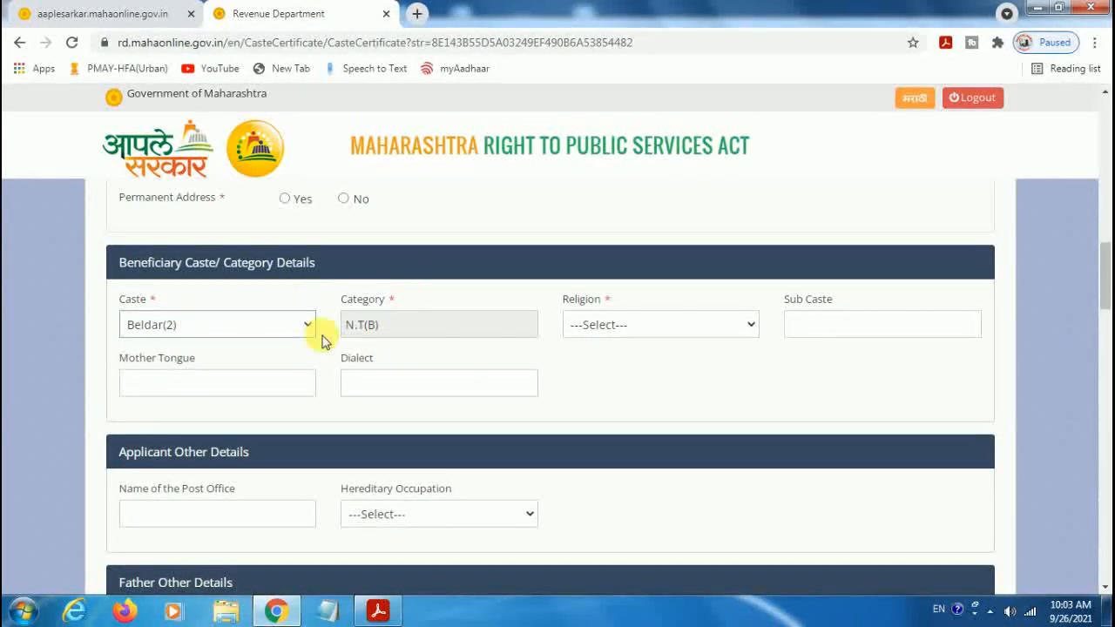
{"action": "left_click", "coordinate": [641, 323]}
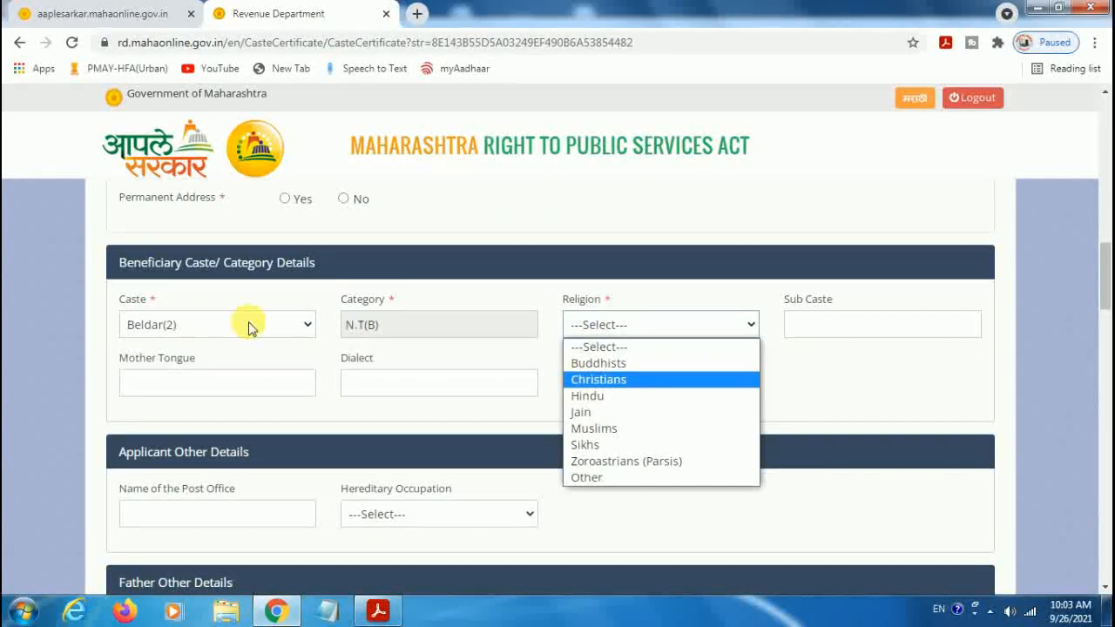
{"action": "left_click", "coordinate": [629, 428]}
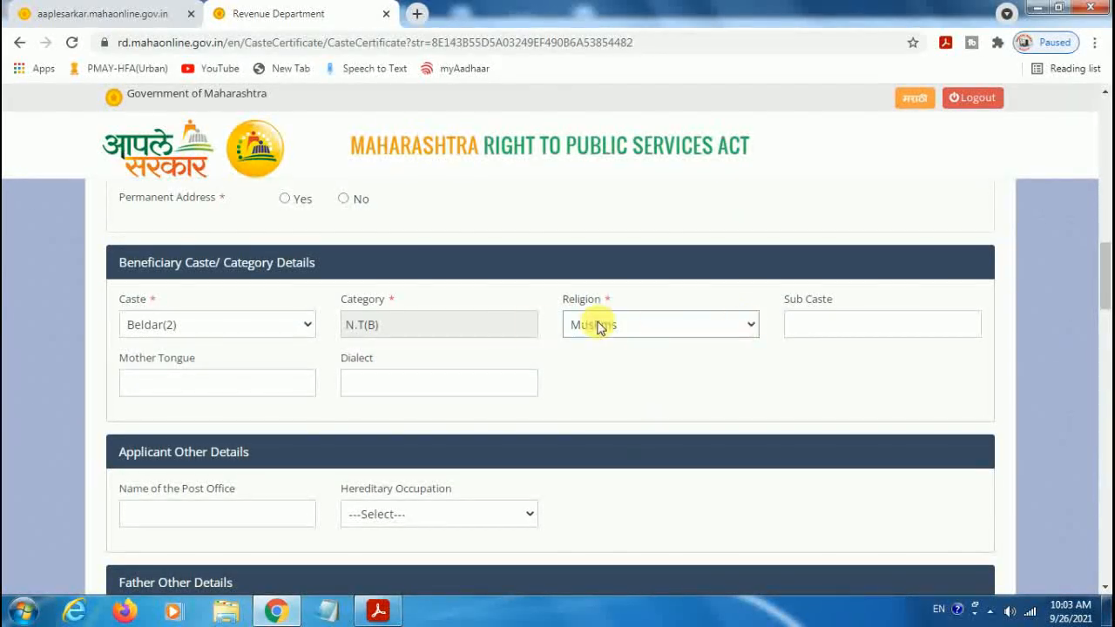
{"action": "left_click", "coordinate": [927, 324]}
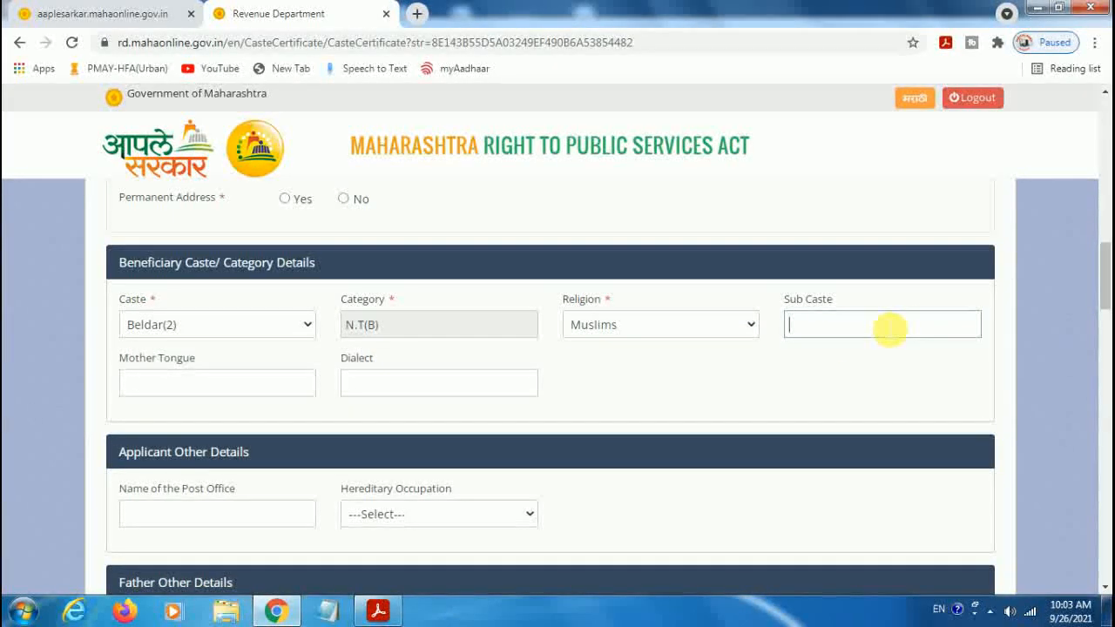
{"action": "left_click", "coordinate": [176, 385]}
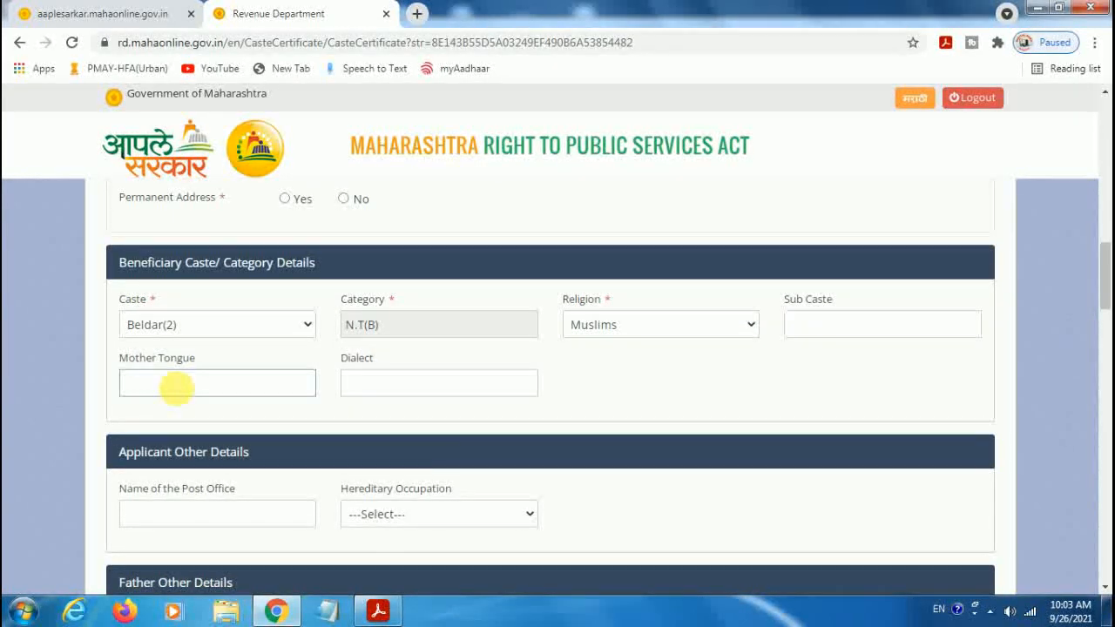
{"action": "left_click", "coordinate": [381, 395]}
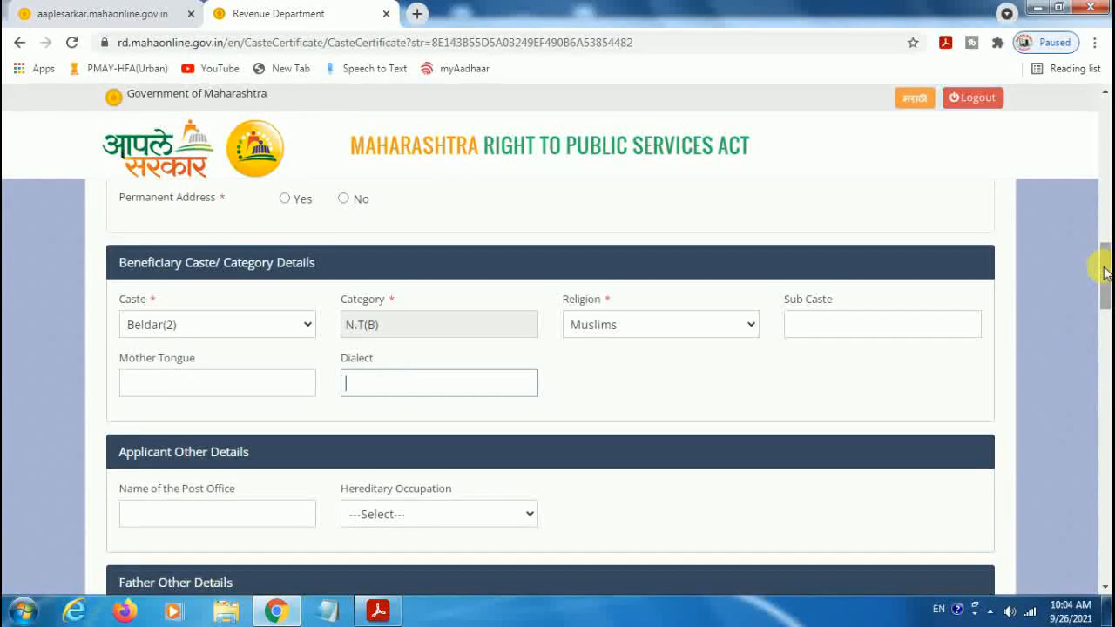
Step: Set the hereditary occupation in the Applicant Other Details to Writer
{"action": "scroll", "coordinate": [1104, 273], "scroll_direction": "down", "scroll_amount": 2}
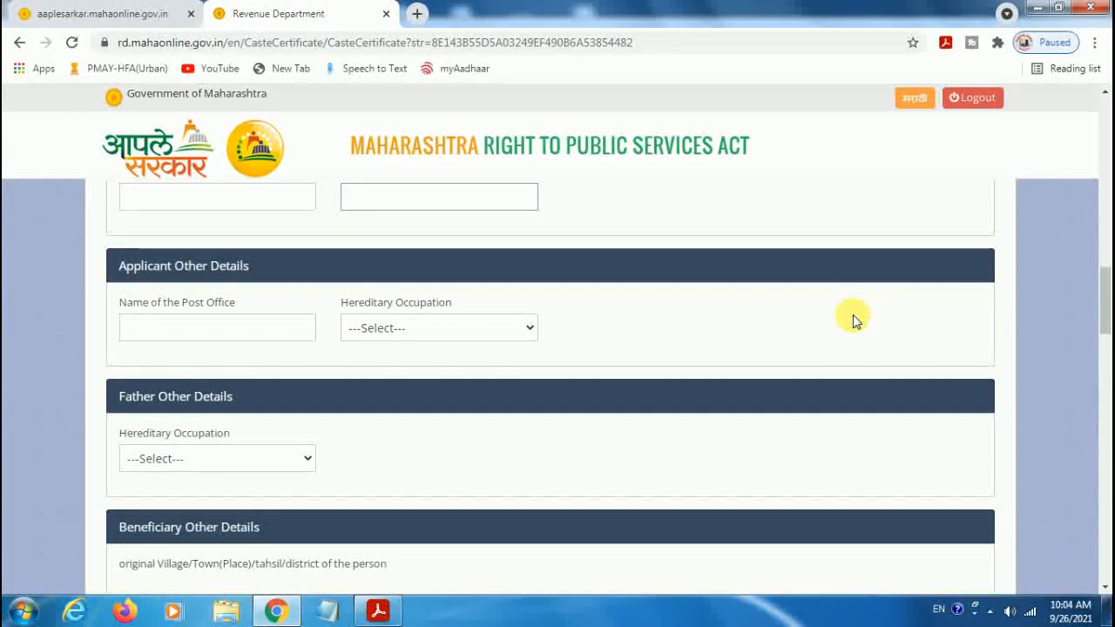
{"action": "left_click", "coordinate": [219, 322]}
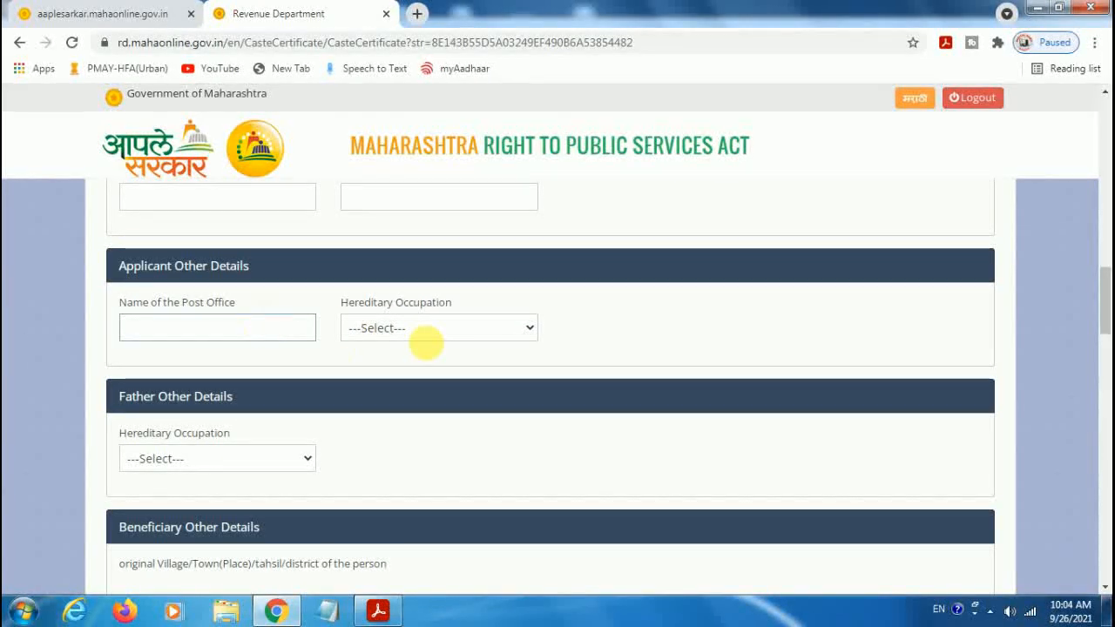
{"action": "left_click", "coordinate": [431, 339]}
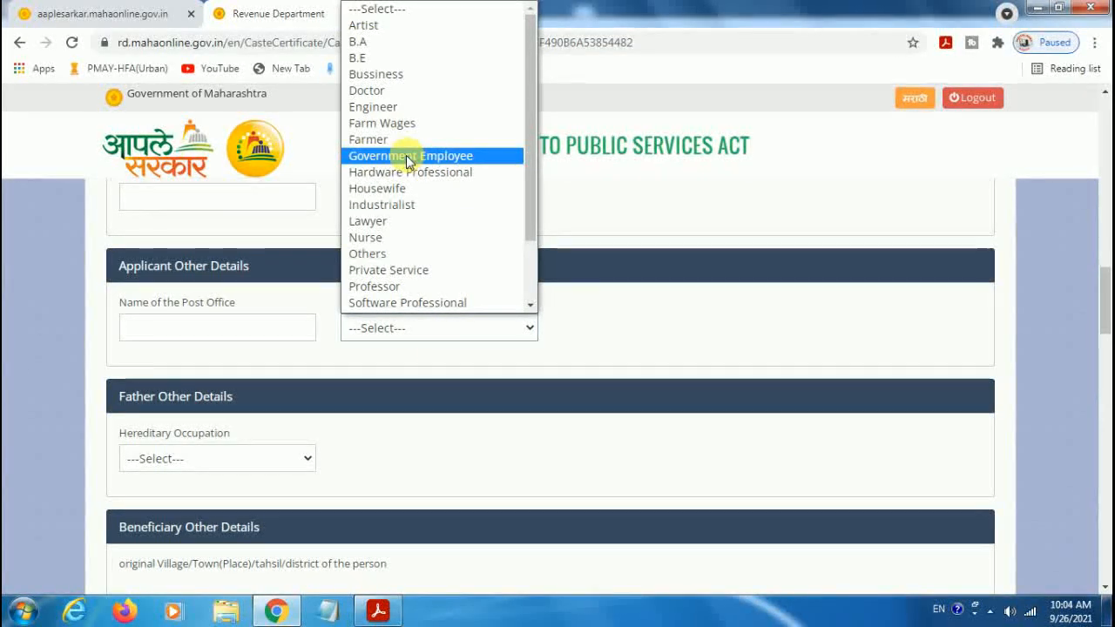
{"action": "key", "text": "Down"}
{"action": "key", "text": "Down"}
{"action": "key", "text": "Down"}
{"action": "key", "text": "Down"}
{"action": "key", "text": "Down"}
{"action": "key", "text": "Down"}
{"action": "key", "text": "Down"}
{"action": "key", "text": "Down"}
{"action": "key", "text": "Down"}
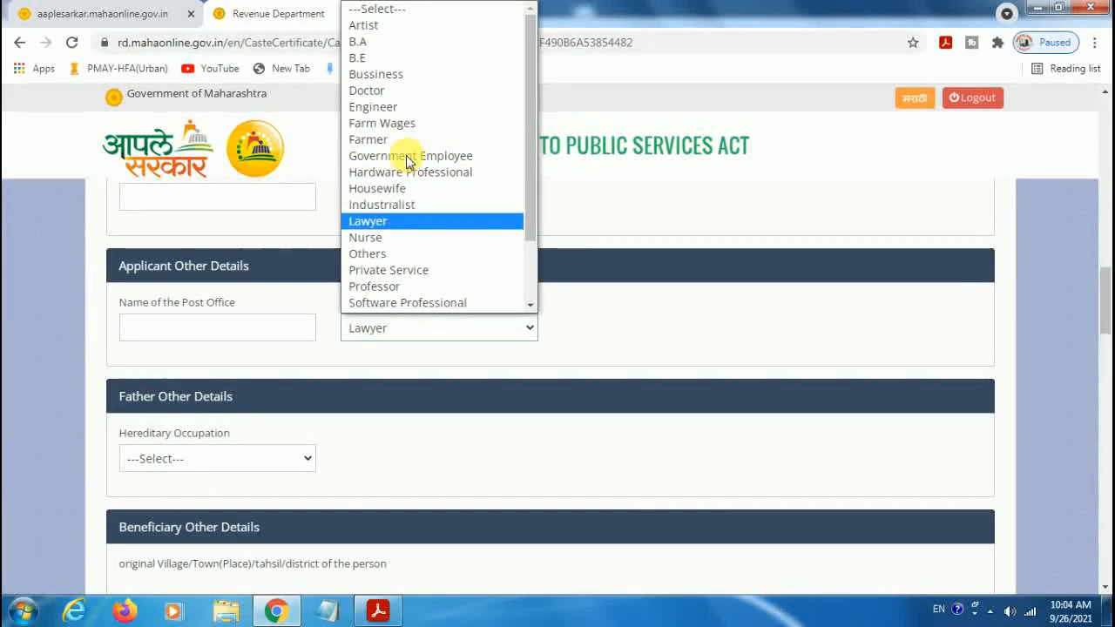
{"action": "key", "text": "Down"}
{"action": "key", "text": "Down"}
{"action": "key", "text": "Down"}
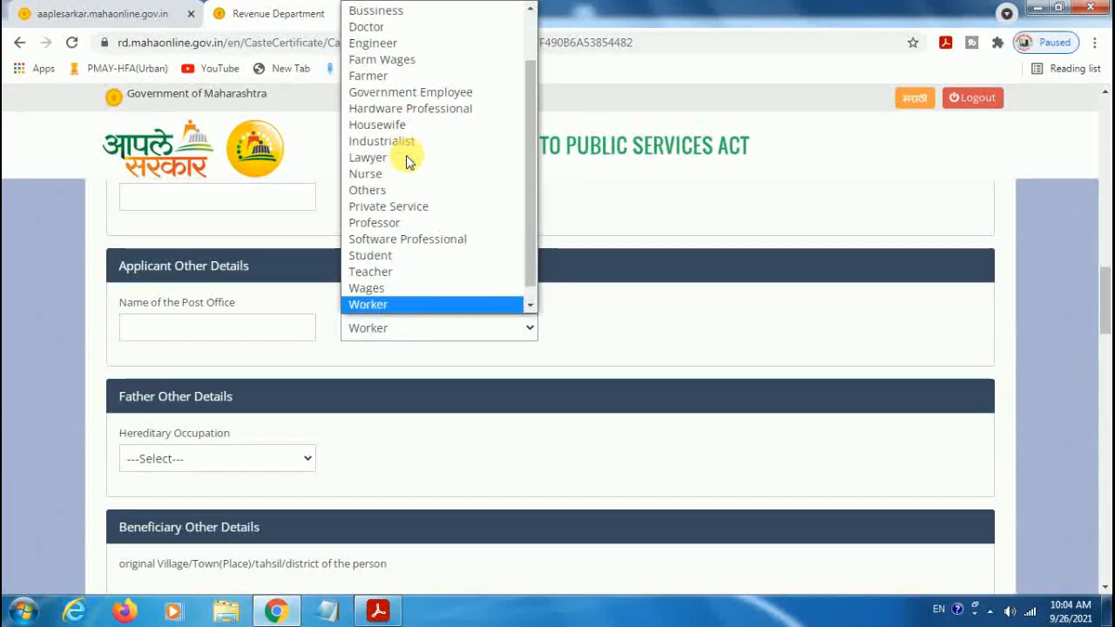
{"action": "left_click", "coordinate": [707, 356]}
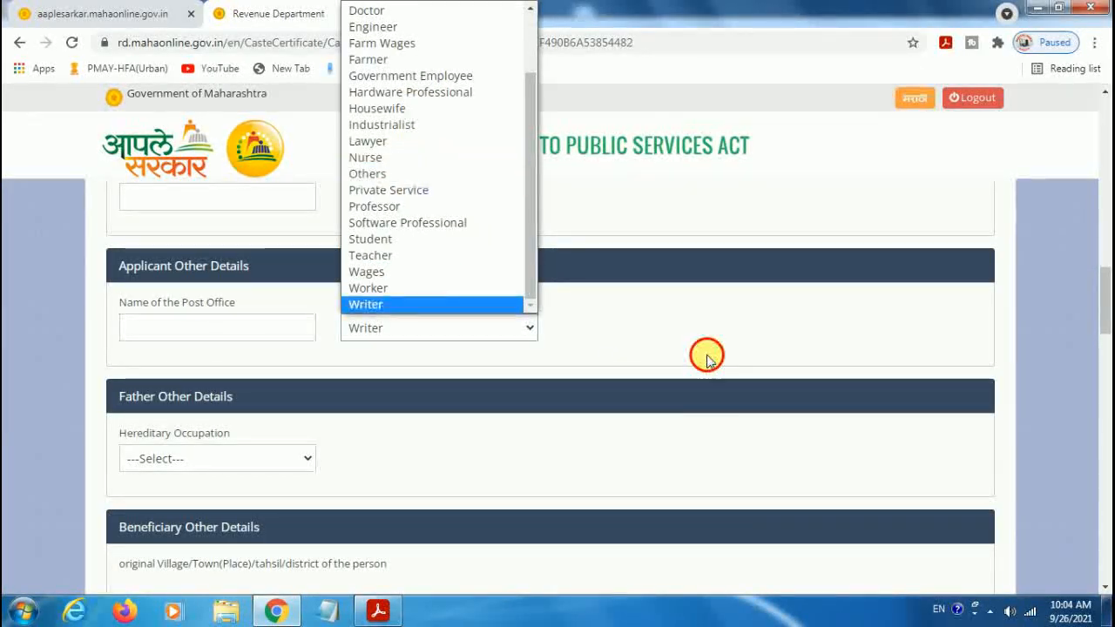
Step: Set the hereditary occupation in the Father Other Details to Others
{"action": "left_click_drag", "start_coordinate": [1104, 293], "coordinate": [1104, 315]}
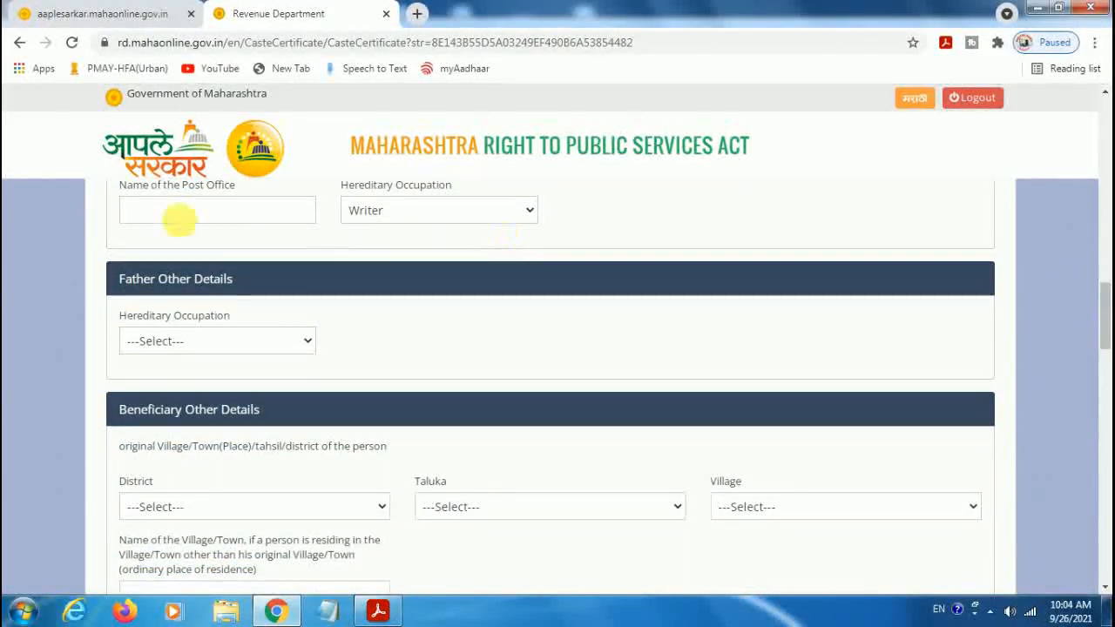
{"action": "left_click", "coordinate": [243, 351]}
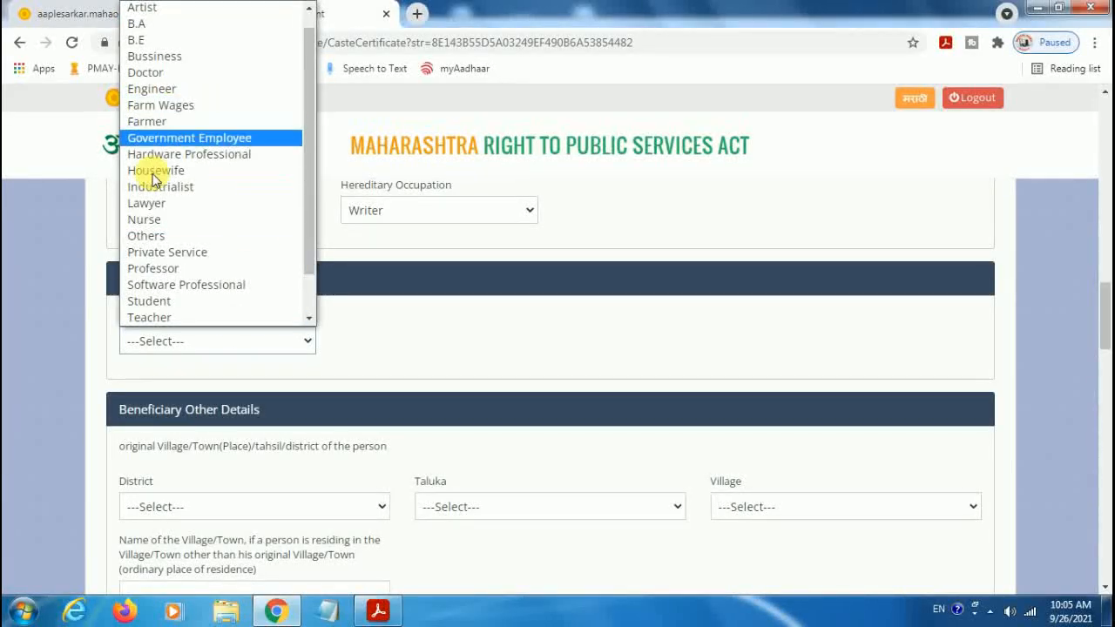
{"action": "left_click", "coordinate": [206, 236]}
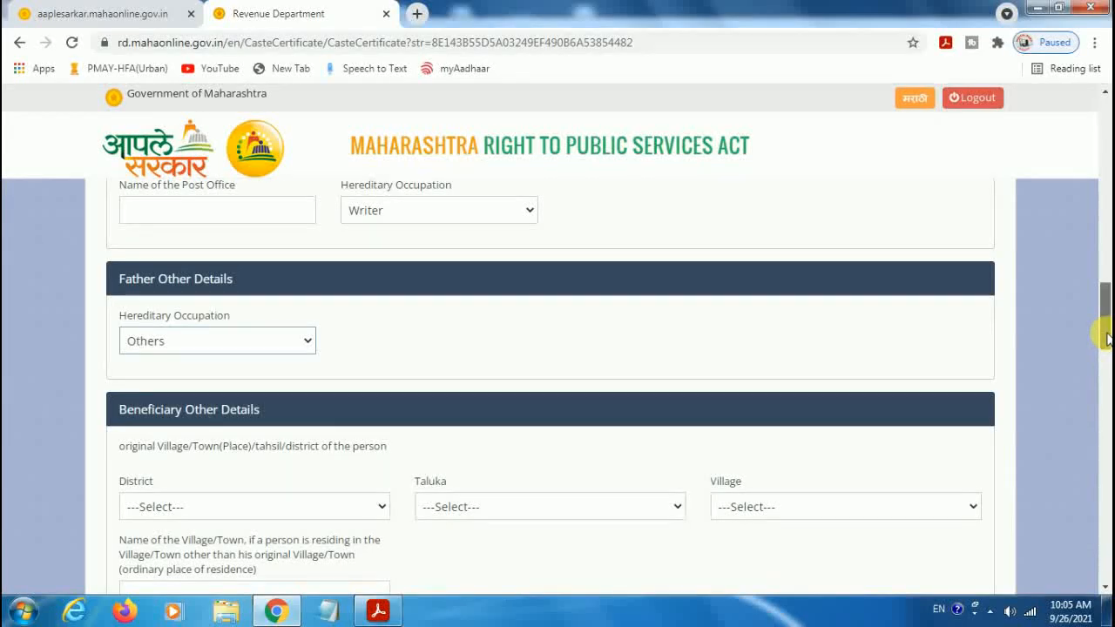
{"action": "scroll", "coordinate": [1106, 336], "scroll_direction": "down", "scroll_amount": 1}
{"action": "scroll", "coordinate": [1104, 341], "scroll_direction": "down", "scroll_amount": 1}
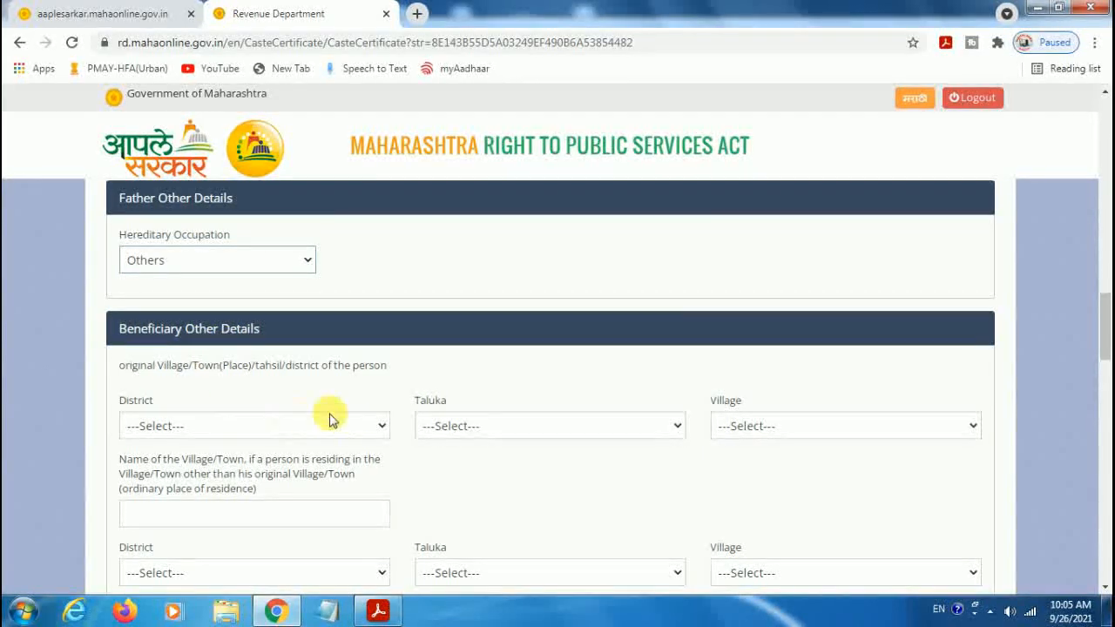
{"action": "left_click", "coordinate": [356, 425]}
{"action": "left_click_drag", "start_coordinate": [380, 184], "coordinate": [373, 577]}
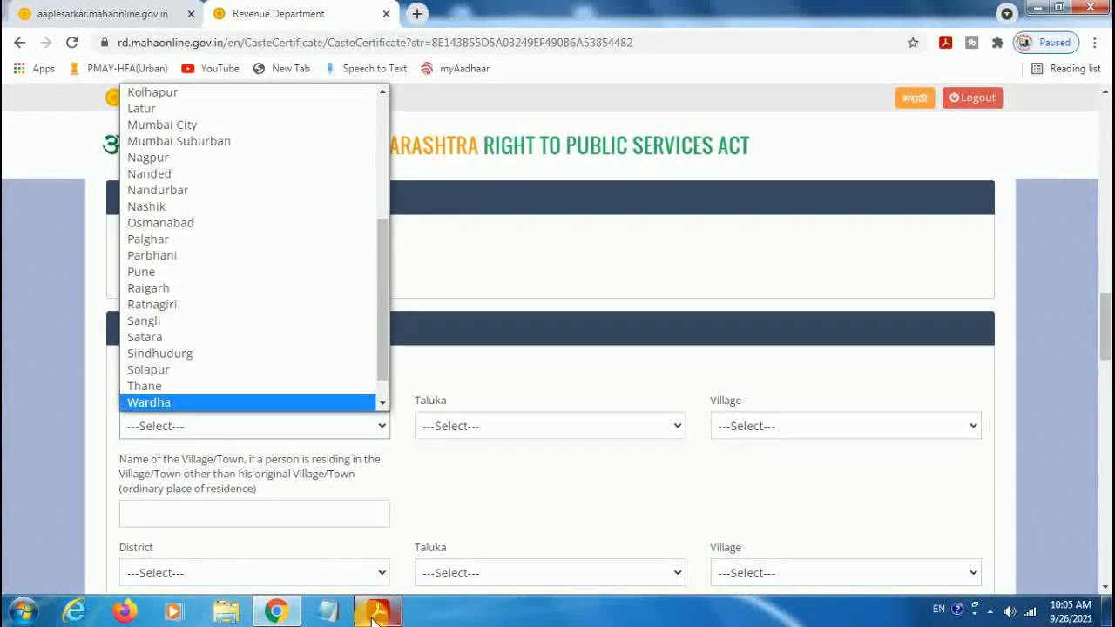
Step: Switch to caste certificate.pdf in Acrobat Reader, examine the residence proof dates per category on page 4, and return to the online form in Chrome
{"action": "left_click", "coordinate": [377, 609]}
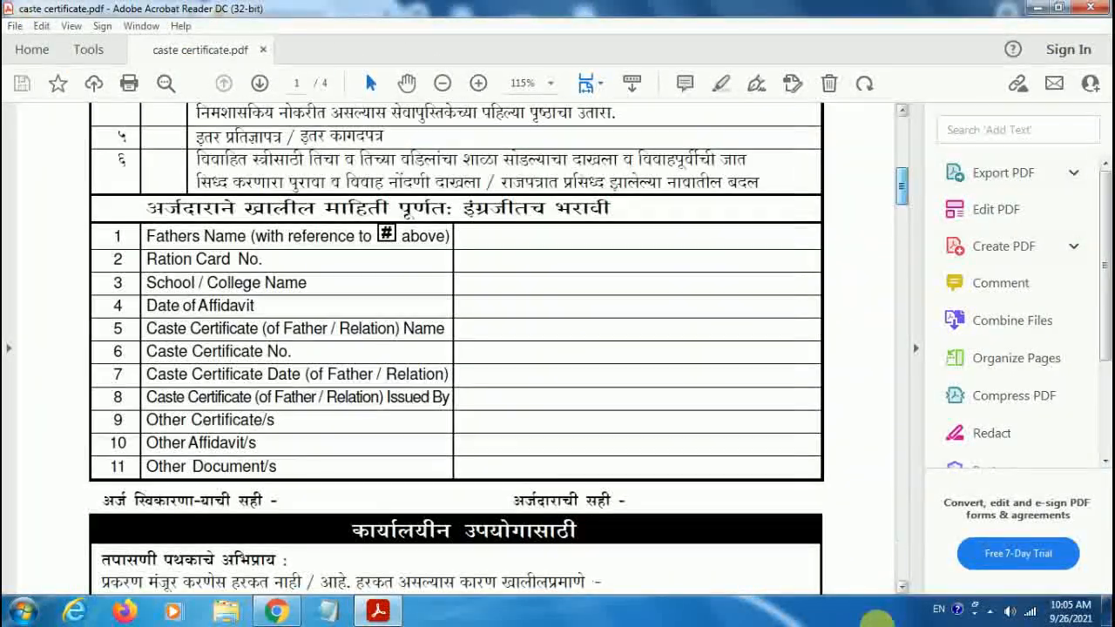
{"action": "left_click_drag", "start_coordinate": [903, 186], "coordinate": [908, 528]}
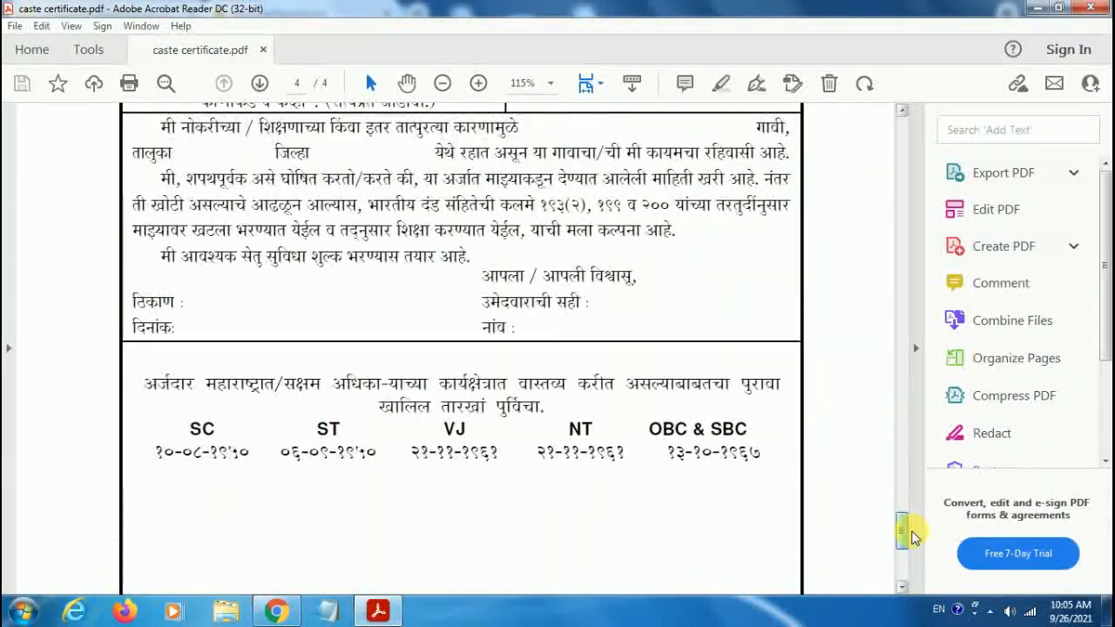
{"action": "left_click", "coordinate": [288, 613]}
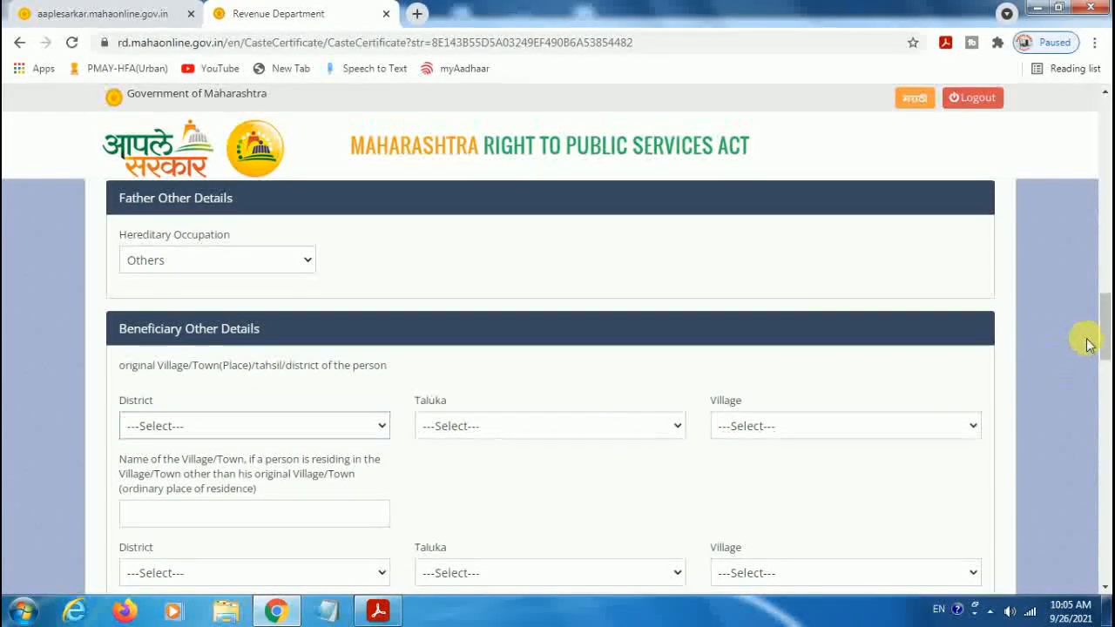
Step: Answer No for evidence in support of the De-notified Tribes (Vimukt Jati), Nomadic Tribes claim in the attachments list
{"action": "left_click_drag", "start_coordinate": [1108, 324], "coordinate": [1079, 381]}
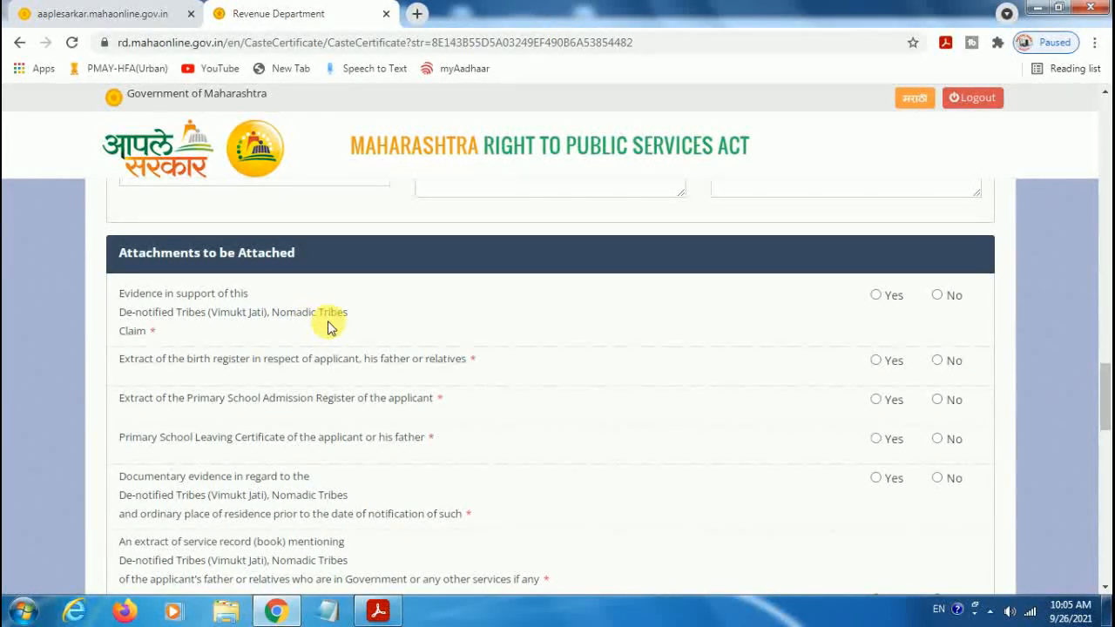
{"action": "left_click", "coordinate": [876, 296]}
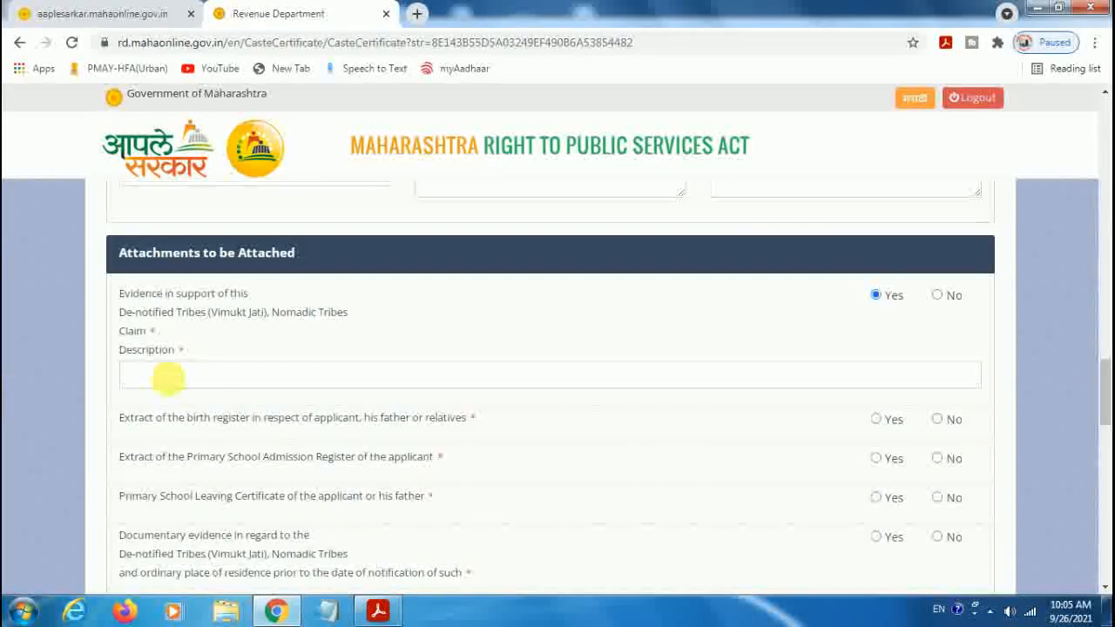
{"action": "left_click", "coordinate": [180, 386]}
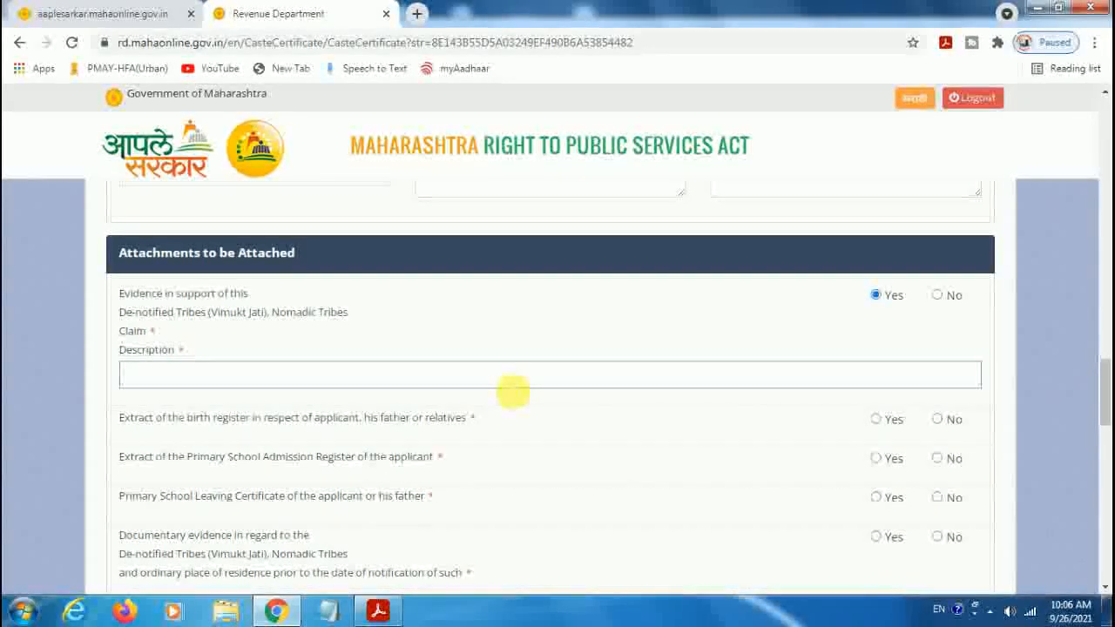
{"action": "left_click", "coordinate": [937, 296]}
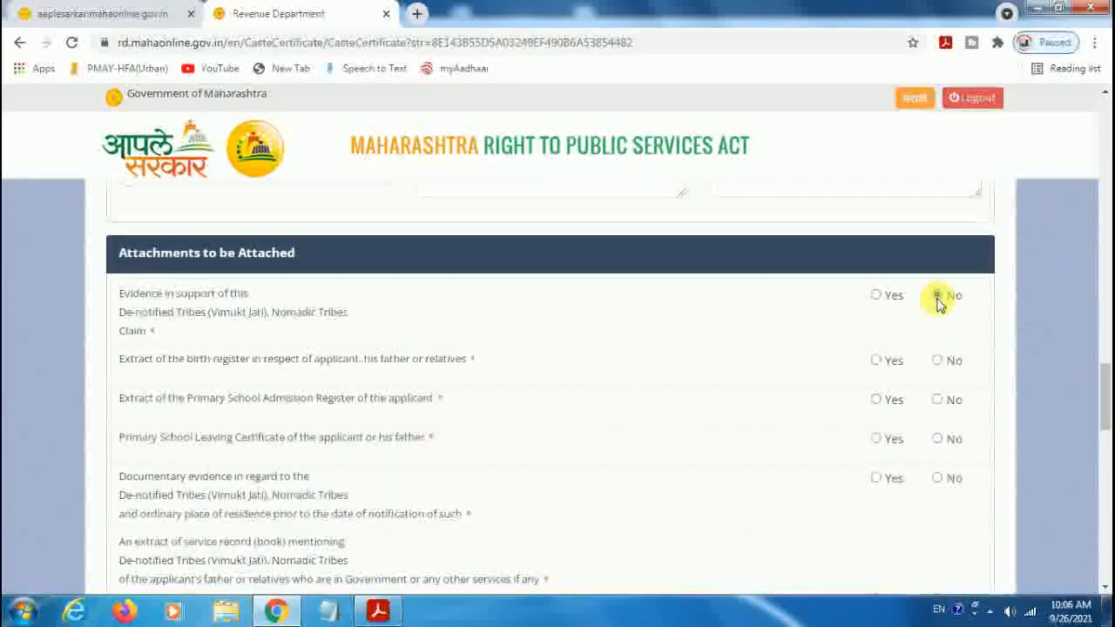
Step: Examine the remaining attachment questions and the Additional Information field for names of five villages where the applicant's relatives reside
{"action": "left_click_drag", "start_coordinate": [1102, 380], "coordinate": [1104, 395]}
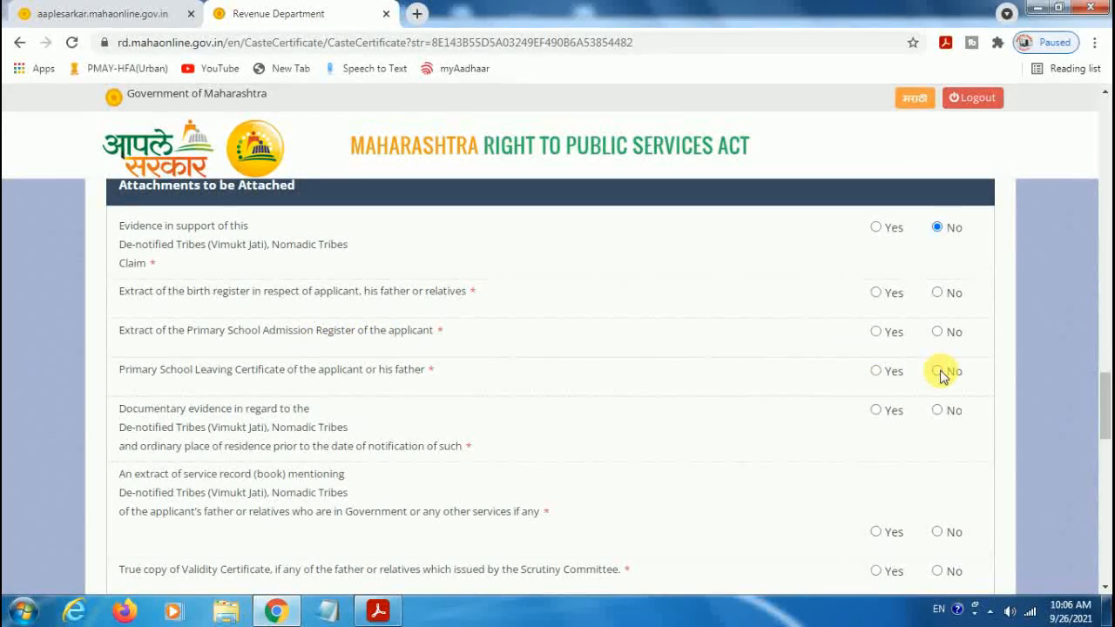
{"action": "left_click_drag", "start_coordinate": [1108, 399], "coordinate": [1107, 427]}
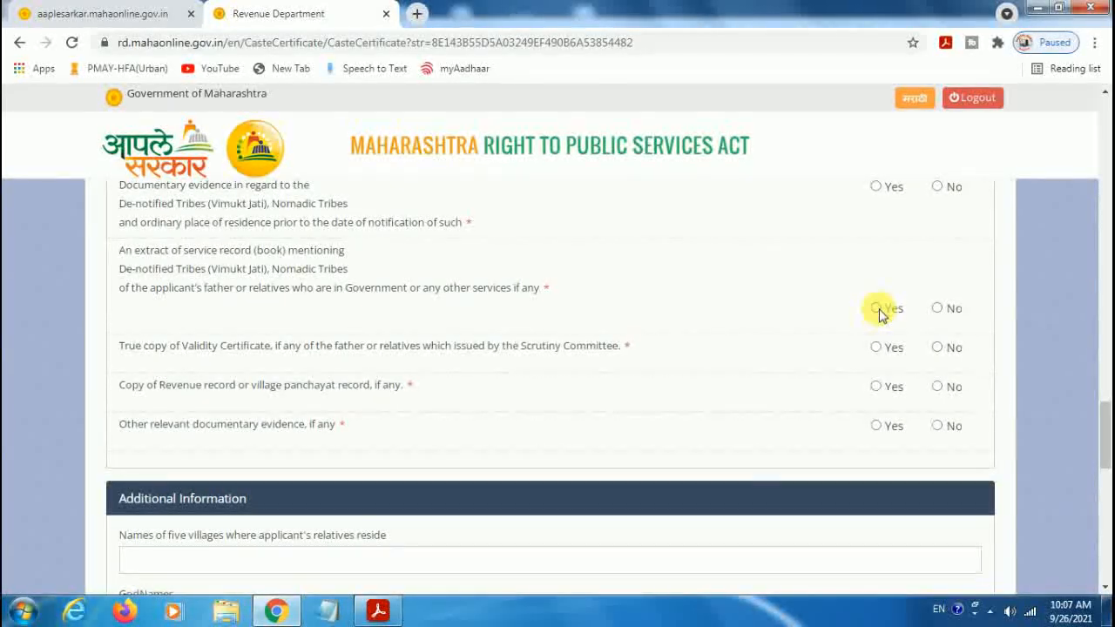
{"action": "left_click_drag", "start_coordinate": [1103, 418], "coordinate": [1103, 450]}
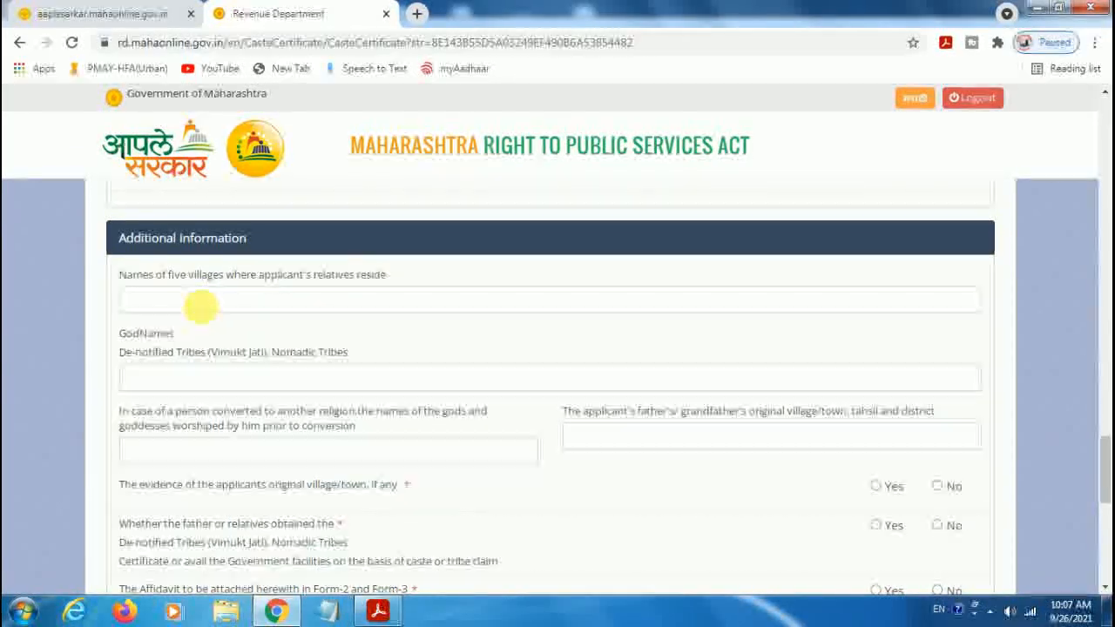
{"action": "left_click_drag", "start_coordinate": [281, 279], "coordinate": [392, 295]}
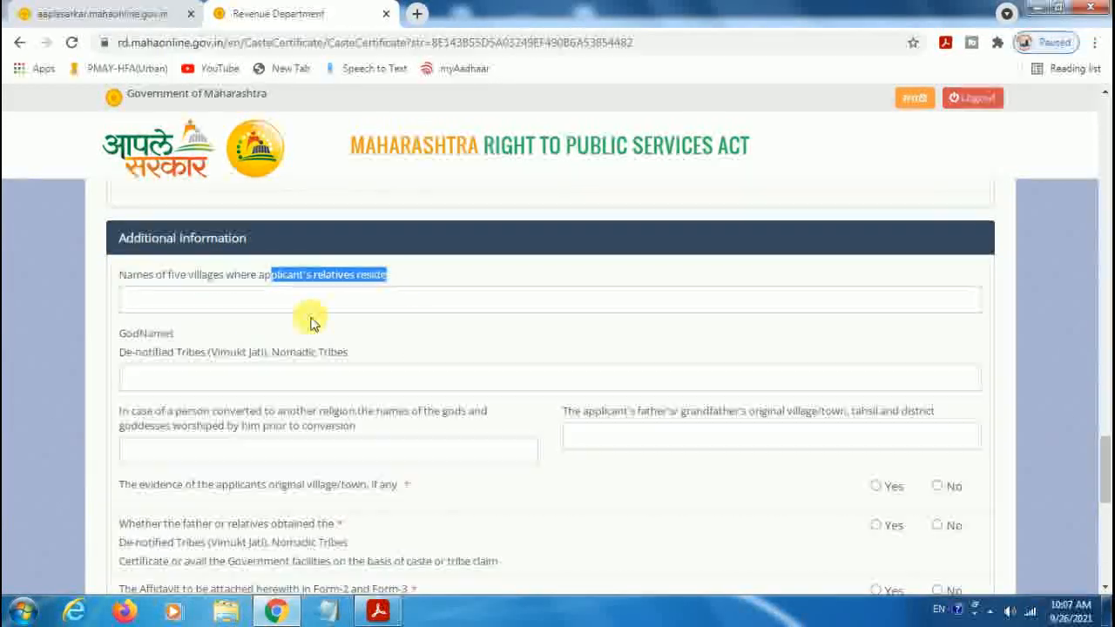
{"action": "left_click", "coordinate": [348, 298]}
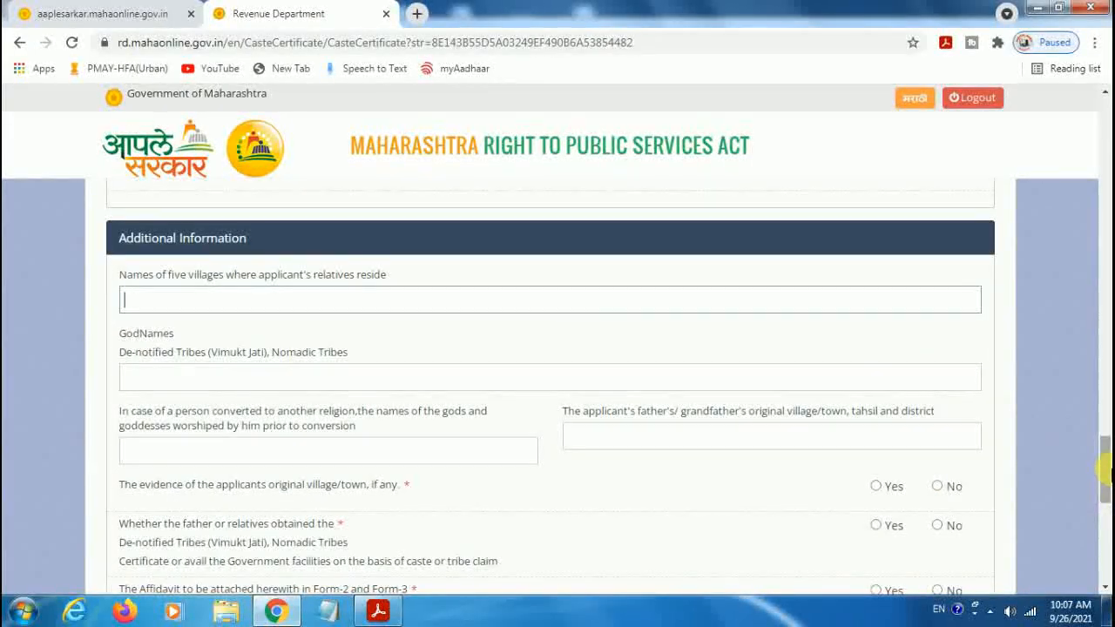
{"action": "left_click_drag", "start_coordinate": [1104, 469], "coordinate": [1104, 469]}
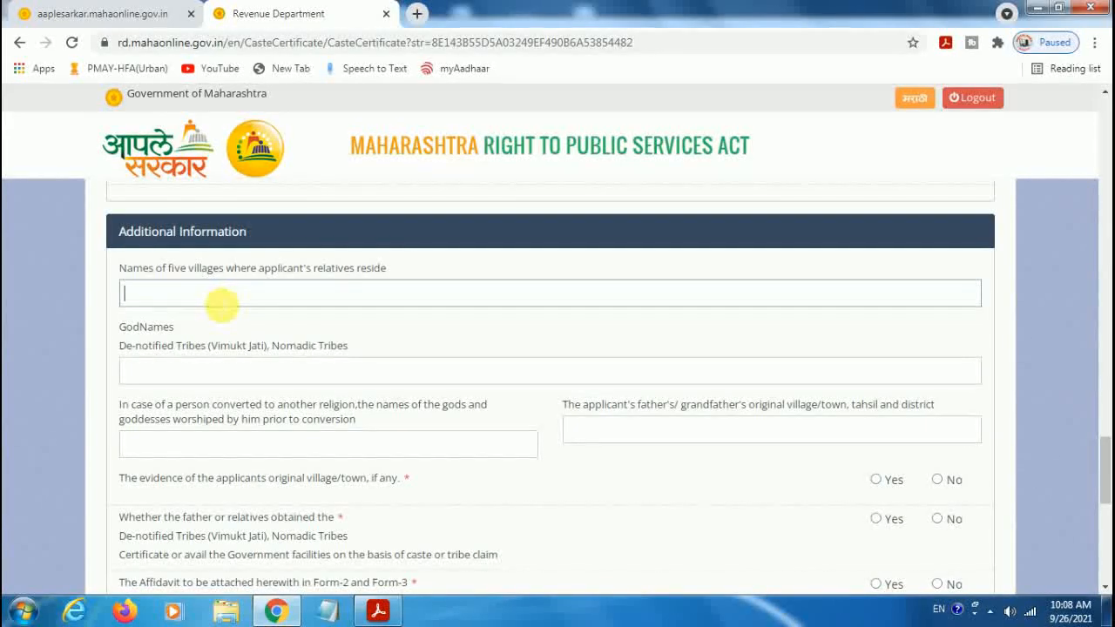
Step: Switch to caste certificate.pdf in Acrobat Reader, check the NT residence proof date on page 4, and return to the form in Chrome
{"action": "left_click", "coordinate": [376, 609]}
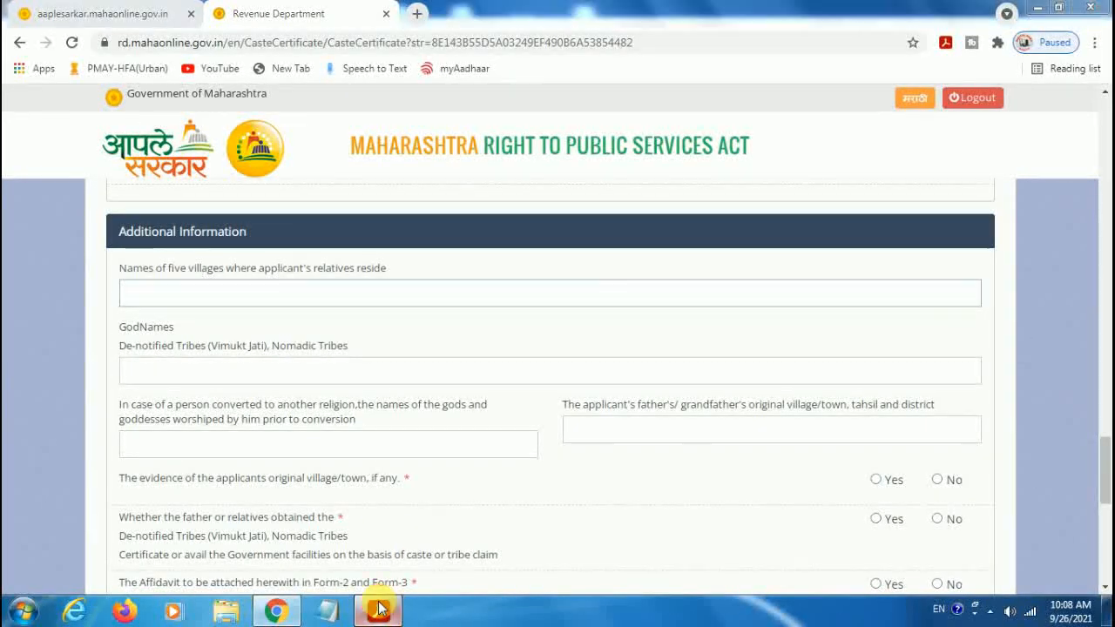
{"action": "left_click_drag", "start_coordinate": [549, 457], "coordinate": [605, 452]}
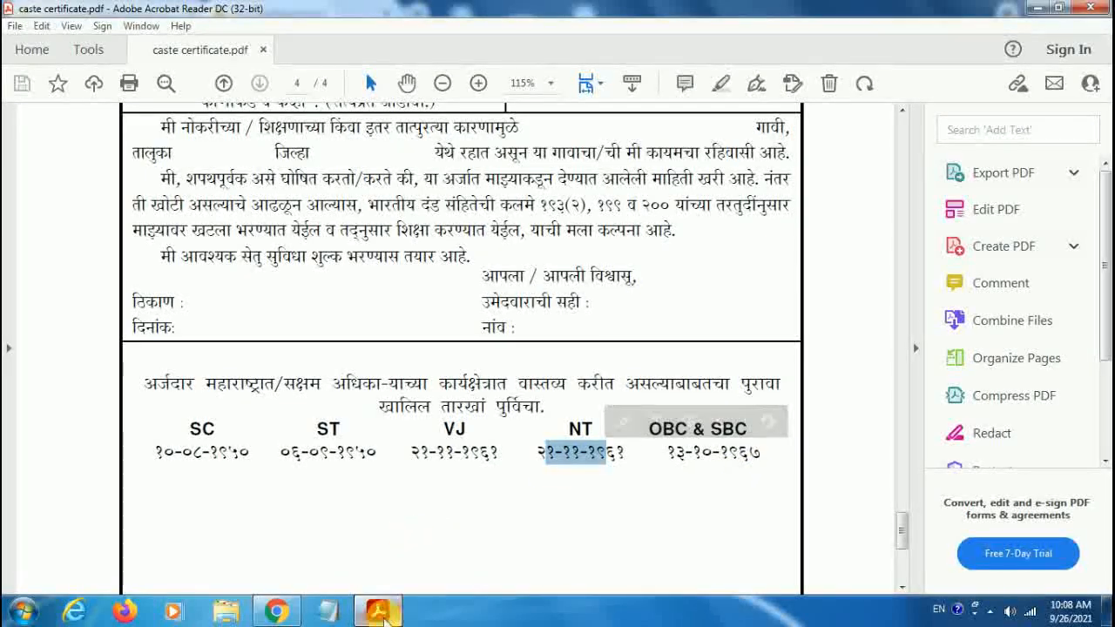
{"action": "left_click", "coordinate": [276, 610]}
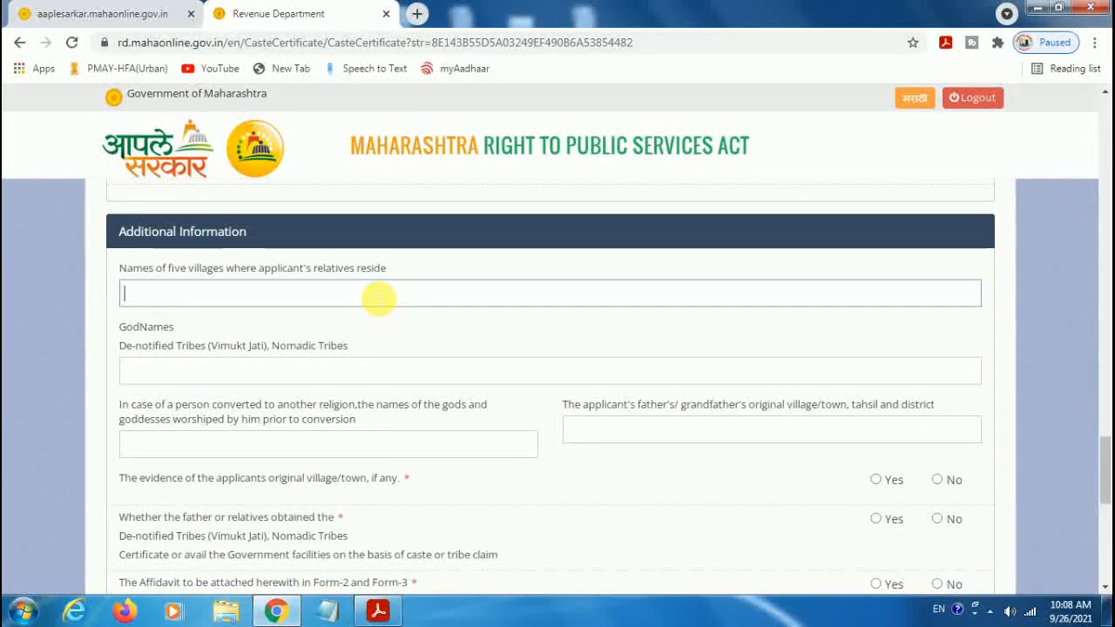
Step: Examine the Additional Information fields for god names, religious conversion and original village, along with the Yes/No questions below them
{"action": "left_click", "coordinate": [389, 381]}
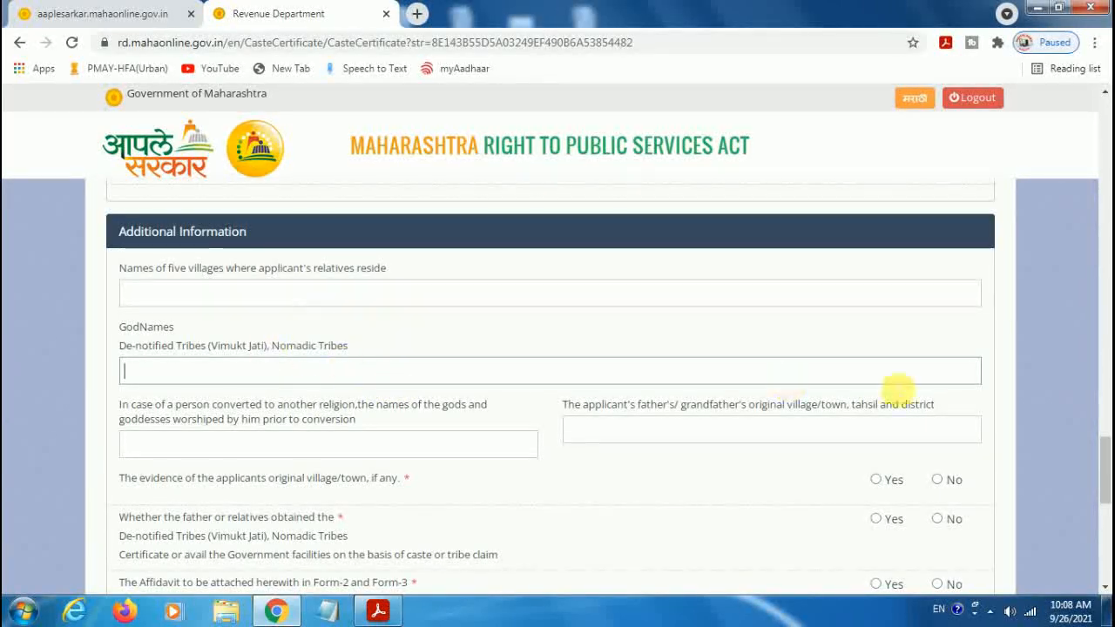
{"action": "scroll", "coordinate": [1106, 483], "scroll_direction": "down", "scroll_amount": 1}
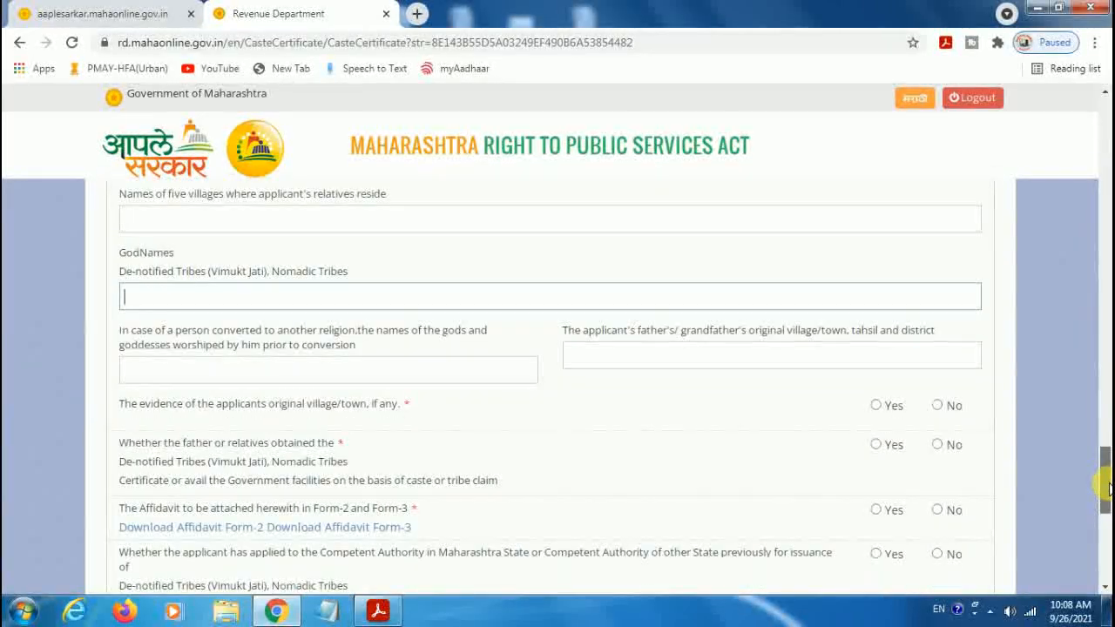
{"action": "left_click_drag", "start_coordinate": [1108, 484], "coordinate": [1108, 485]}
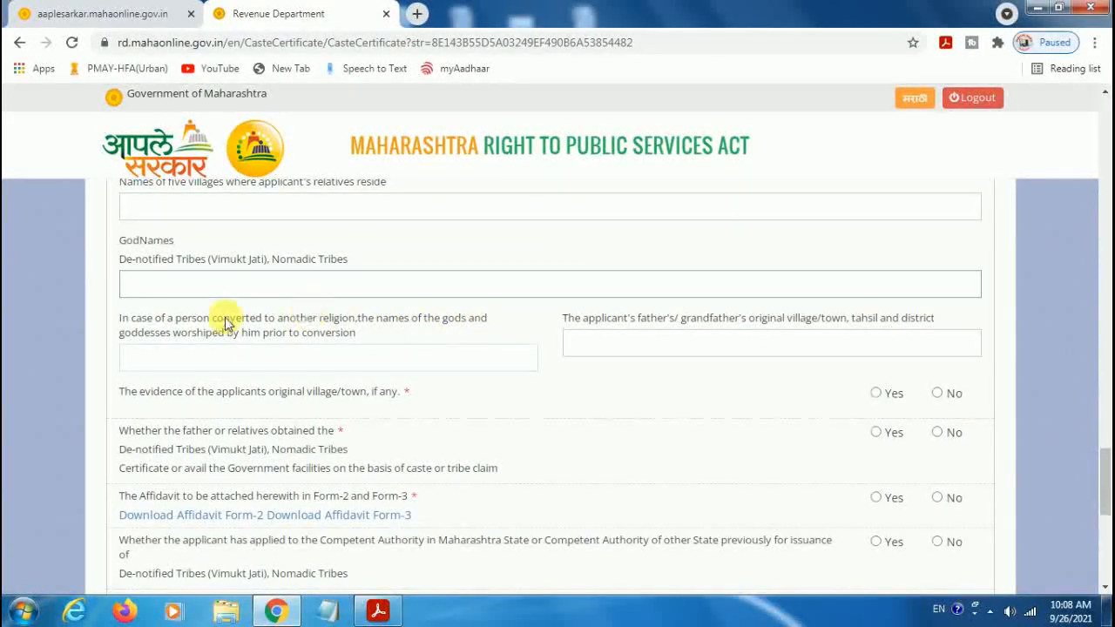
{"action": "left_click", "coordinate": [357, 366]}
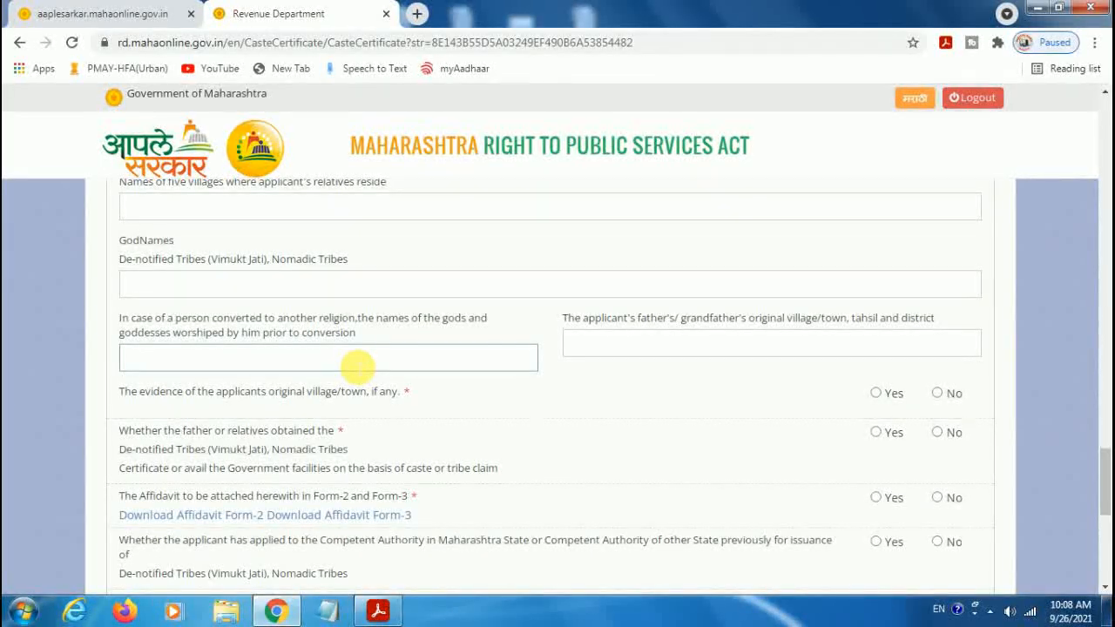
{"action": "left_click", "coordinate": [377, 284]}
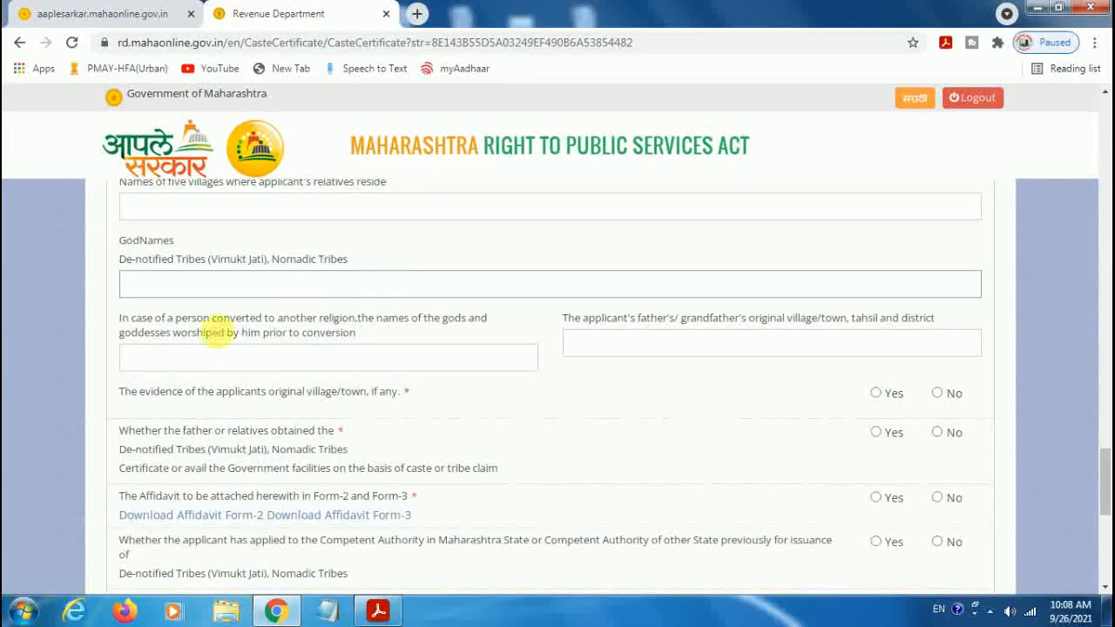
{"action": "left_click", "coordinate": [326, 365]}
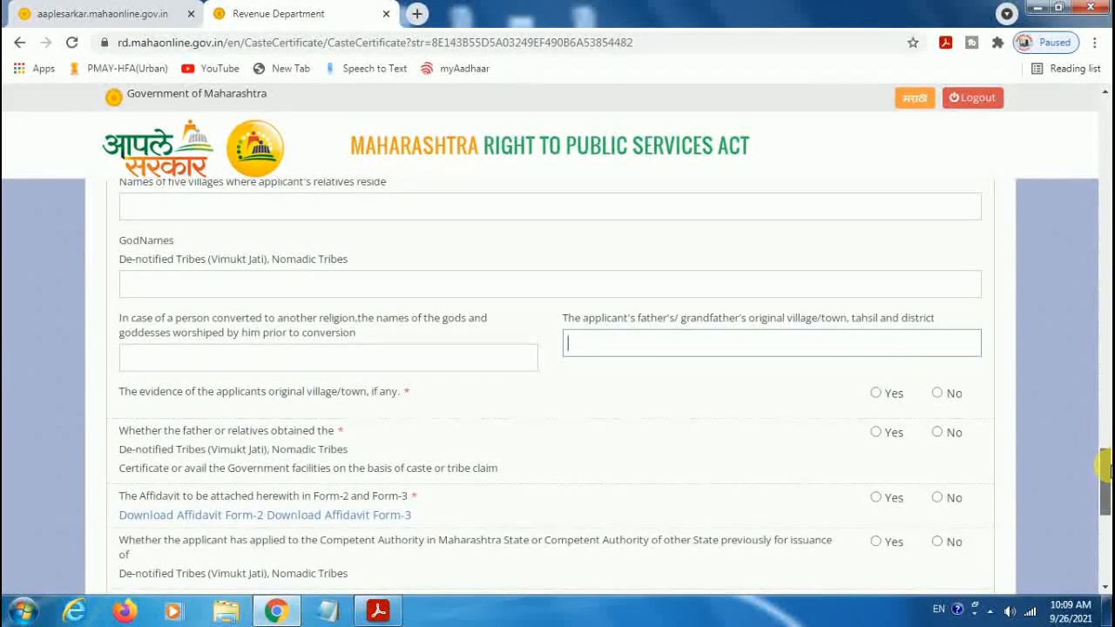
{"action": "left_click_drag", "start_coordinate": [1104, 467], "coordinate": [1106, 471]}
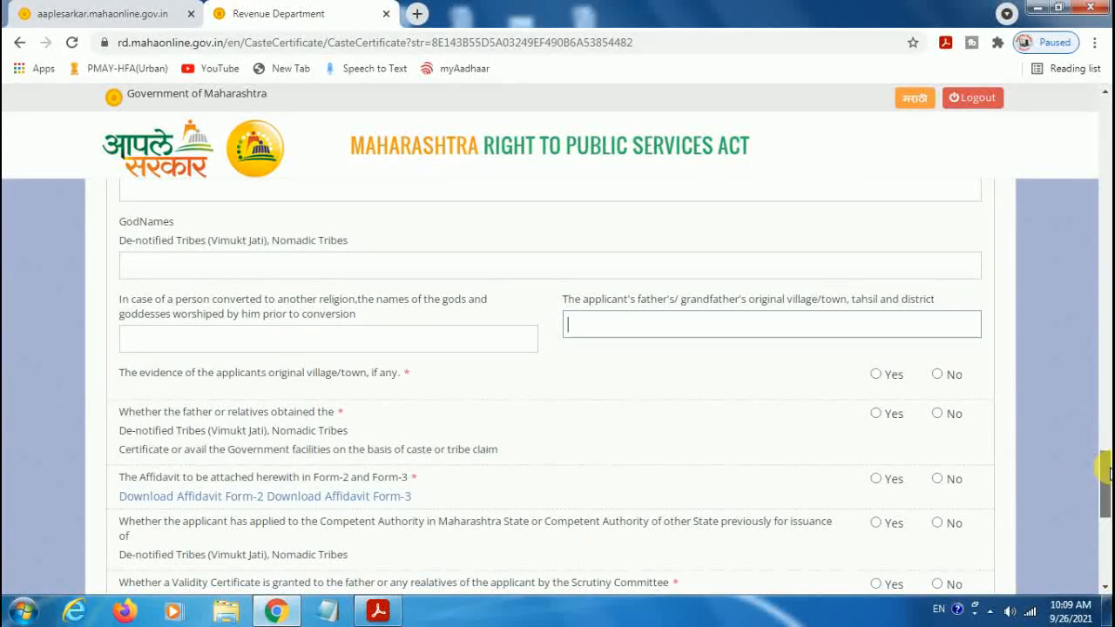
{"action": "left_click_drag", "start_coordinate": [1104, 472], "coordinate": [1106, 484]}
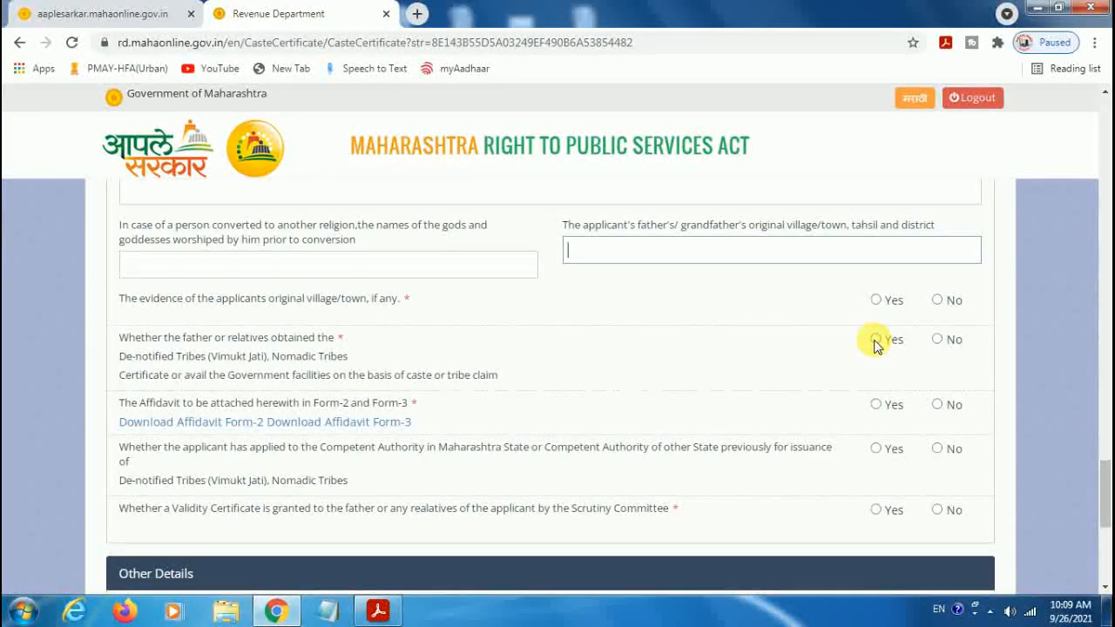
{"action": "left_click_drag", "start_coordinate": [1104, 490], "coordinate": [1102, 497]}
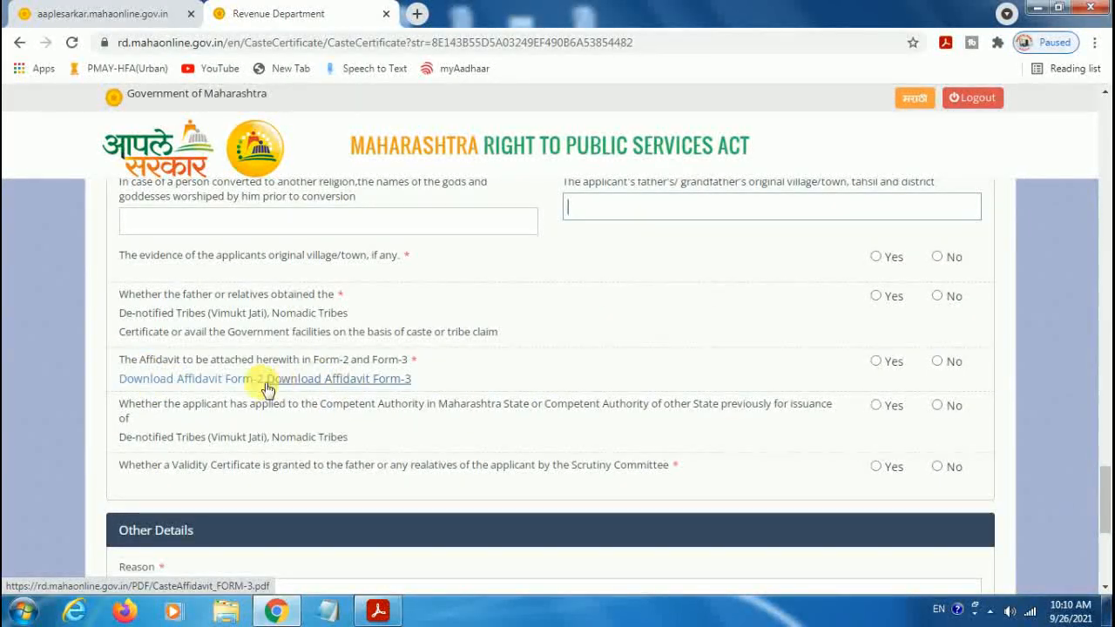
Step: Open the Affidavit Form-2 and Affidavit Form-3 PDFs from the Additional Information section and return to the application form
{"action": "left_click", "coordinate": [225, 387]}
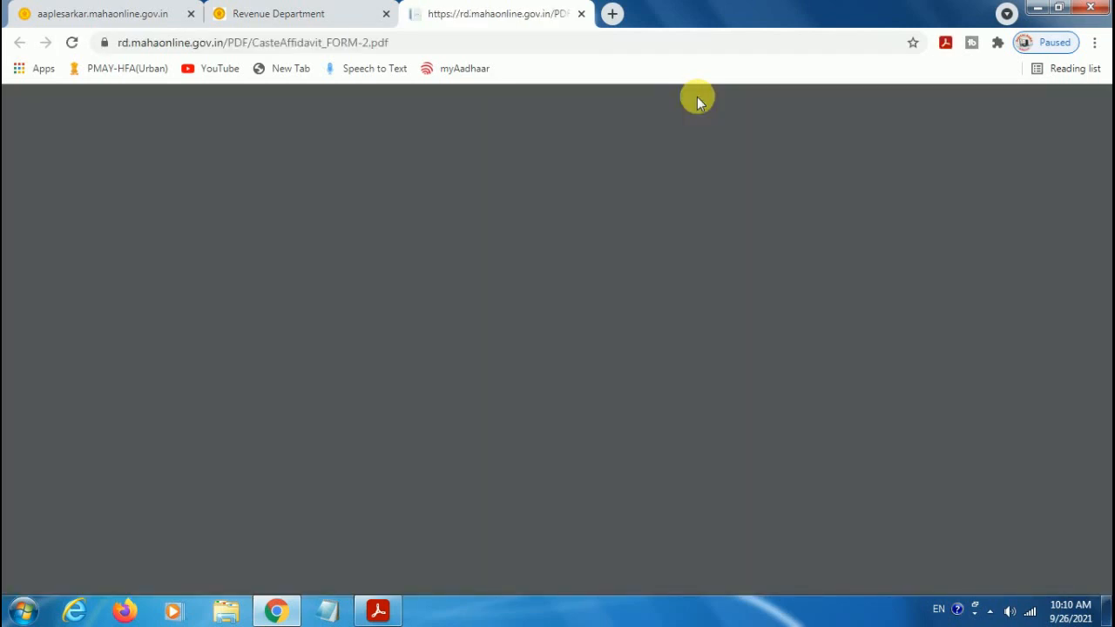
{"action": "left_click", "coordinate": [273, 18]}
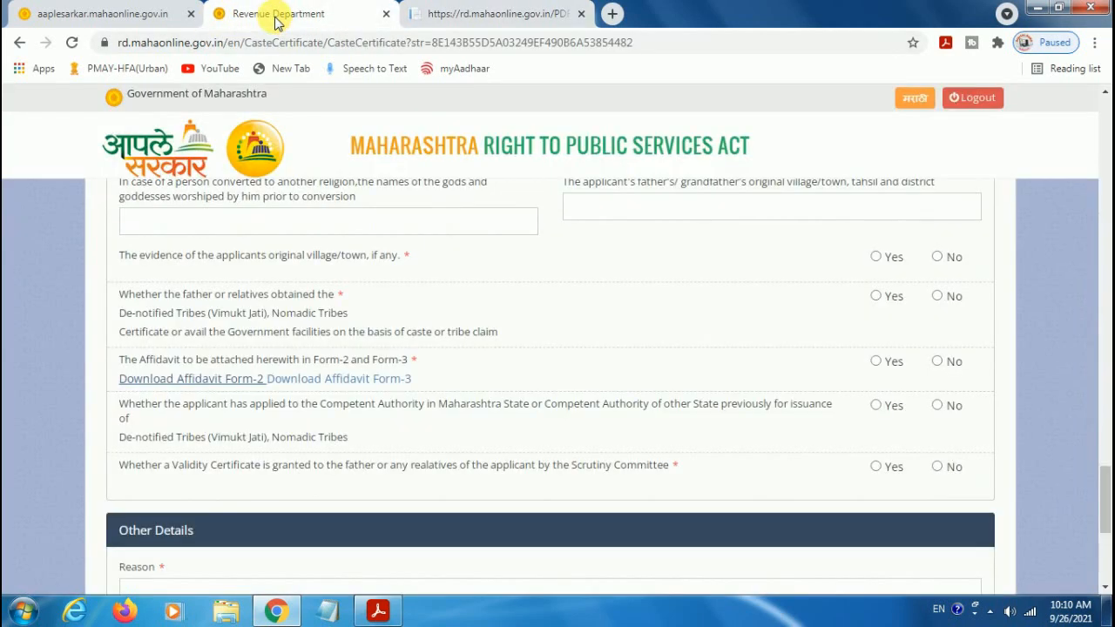
{"action": "left_click", "coordinate": [364, 382]}
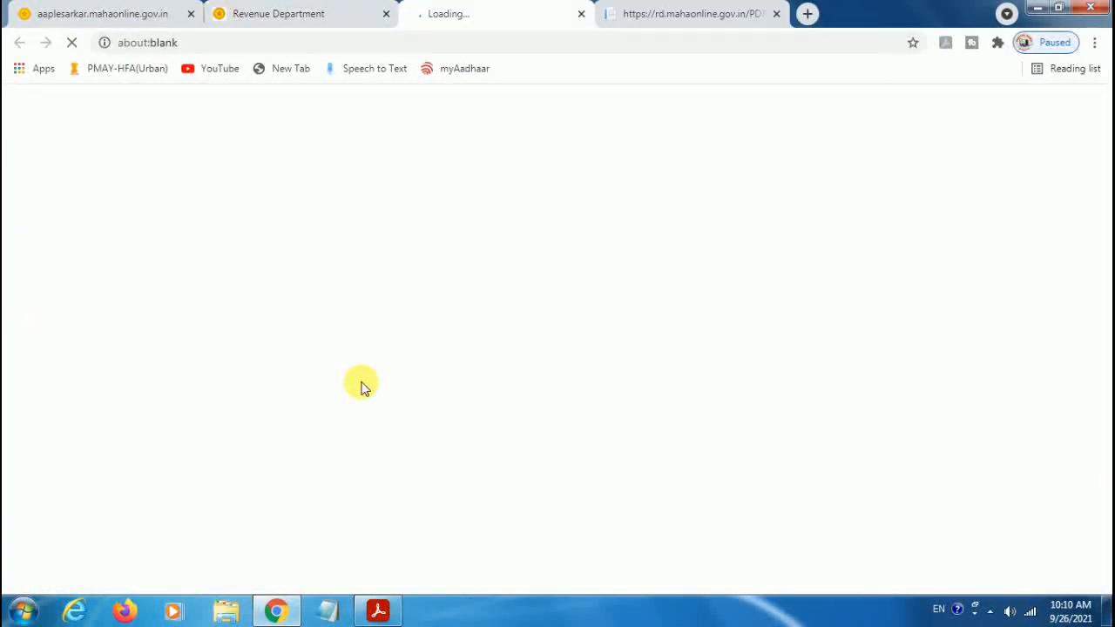
{"action": "left_click", "coordinate": [264, 19]}
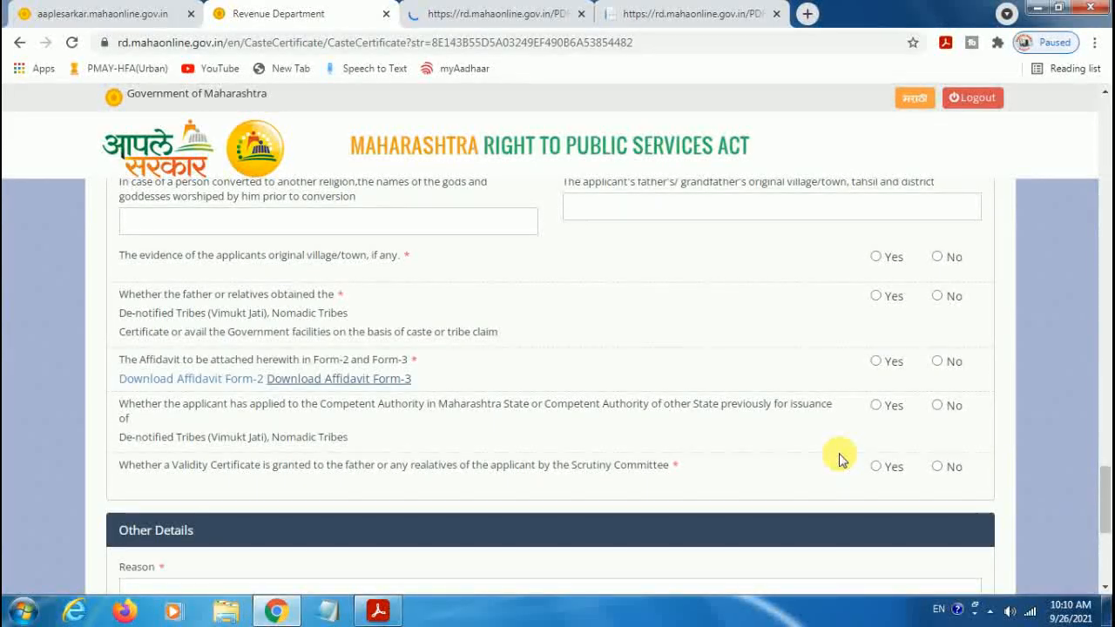
{"action": "left_click", "coordinate": [659, 10]}
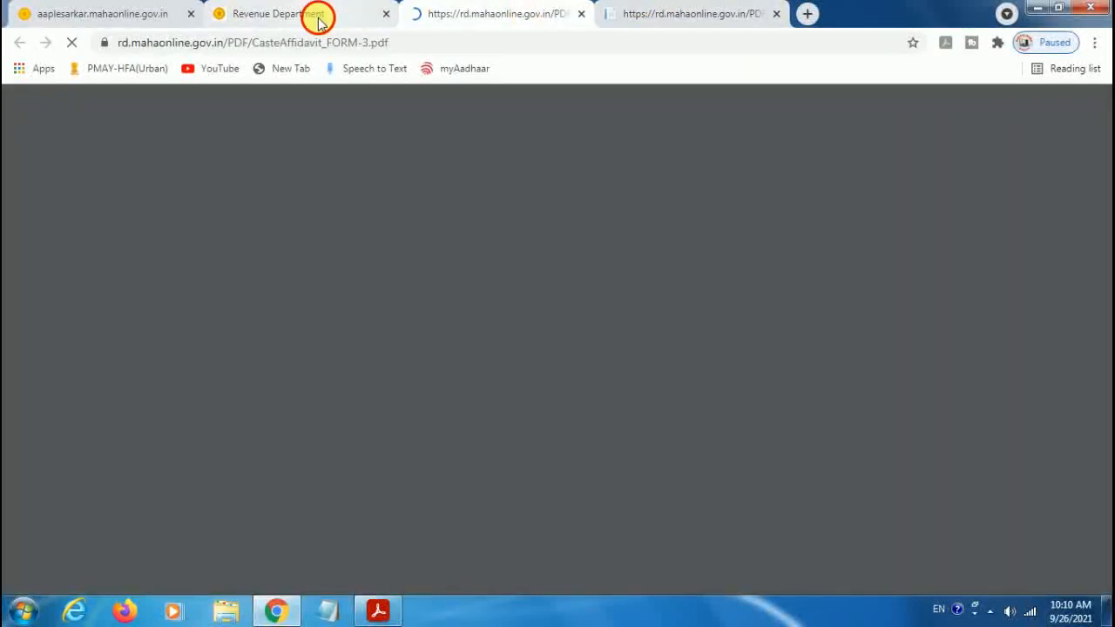
{"action": "left_click", "coordinate": [319, 23]}
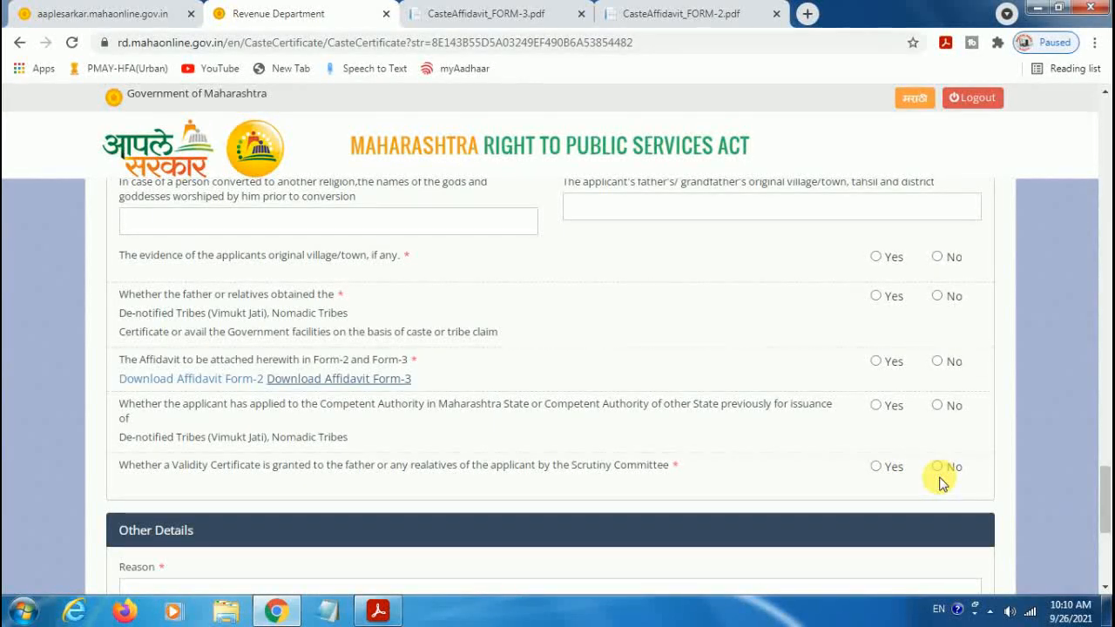
Step: Answer Yes to the Scrutiny Committee Validity Certificate question to examine its Whom and When fields, and change the answer to No
{"action": "left_click", "coordinate": [876, 466]}
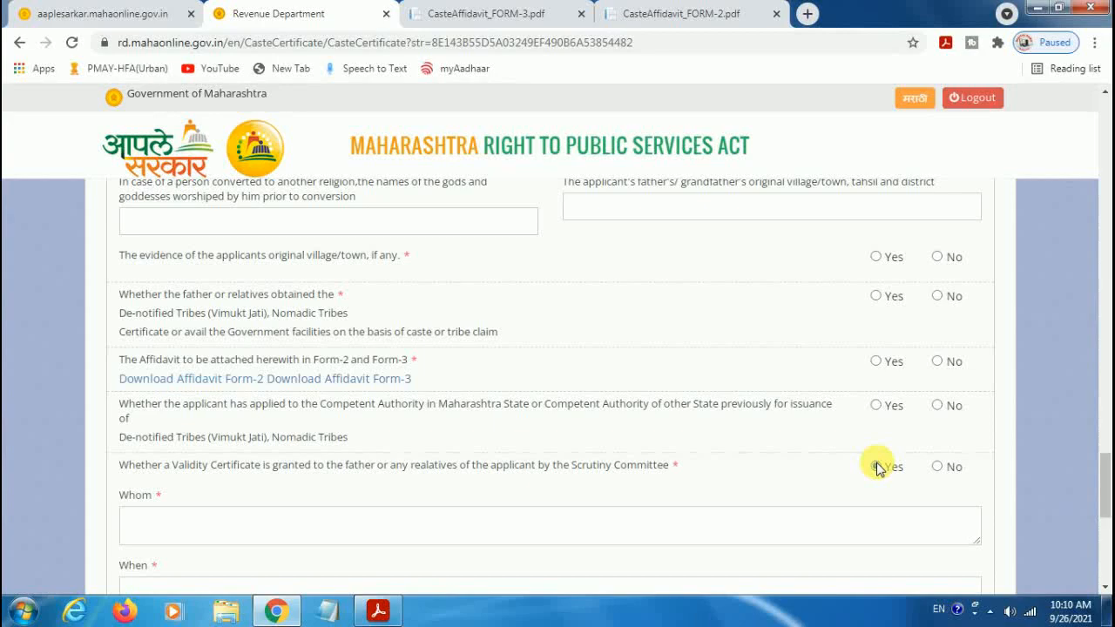
{"action": "scroll", "coordinate": [1102, 485], "scroll_direction": "down", "scroll_amount": 1}
{"action": "left_click", "coordinate": [422, 412]}
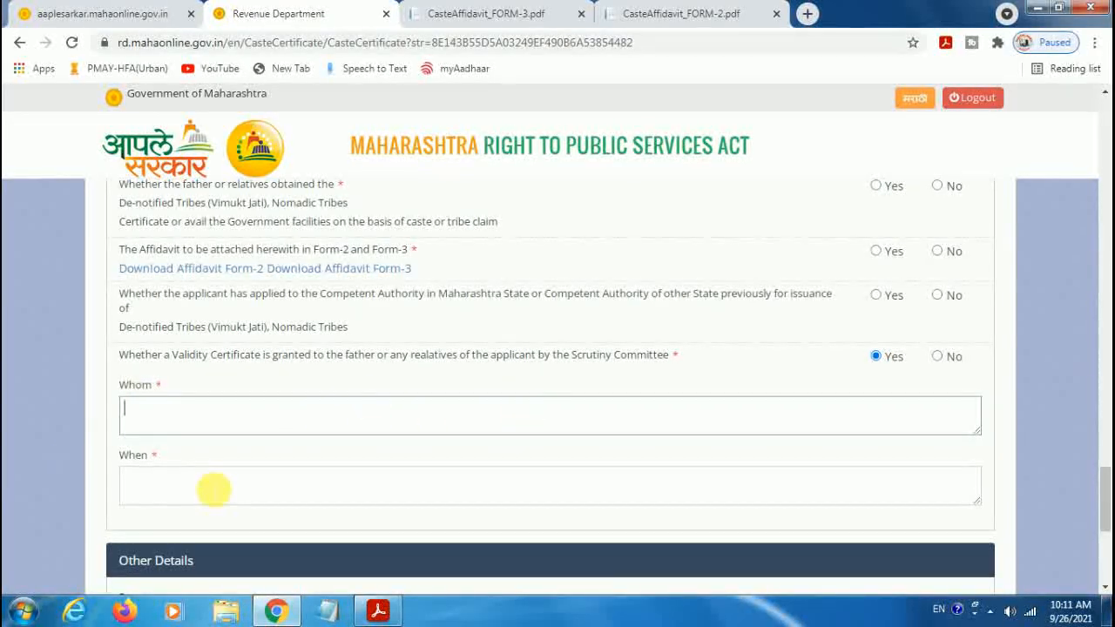
{"action": "left_click", "coordinate": [937, 356]}
Step: In Other Details, leave the Reason empty and answer Yes to needing an affidavit
{"action": "left_click_drag", "start_coordinate": [1104, 493], "coordinate": [1104, 522]}
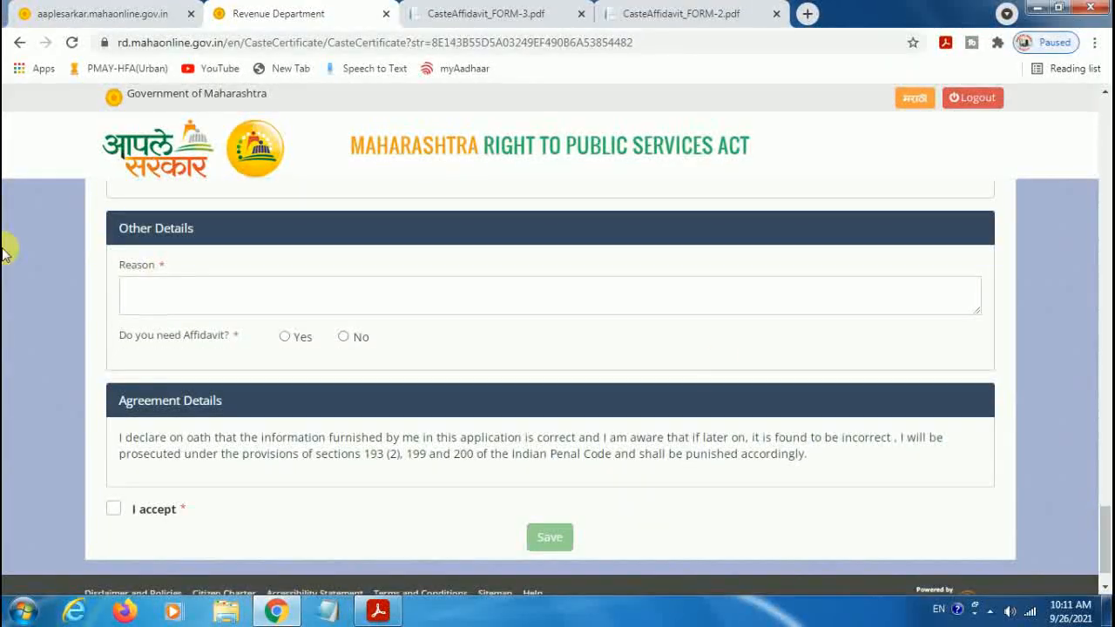
{"action": "left_click", "coordinate": [279, 305]}
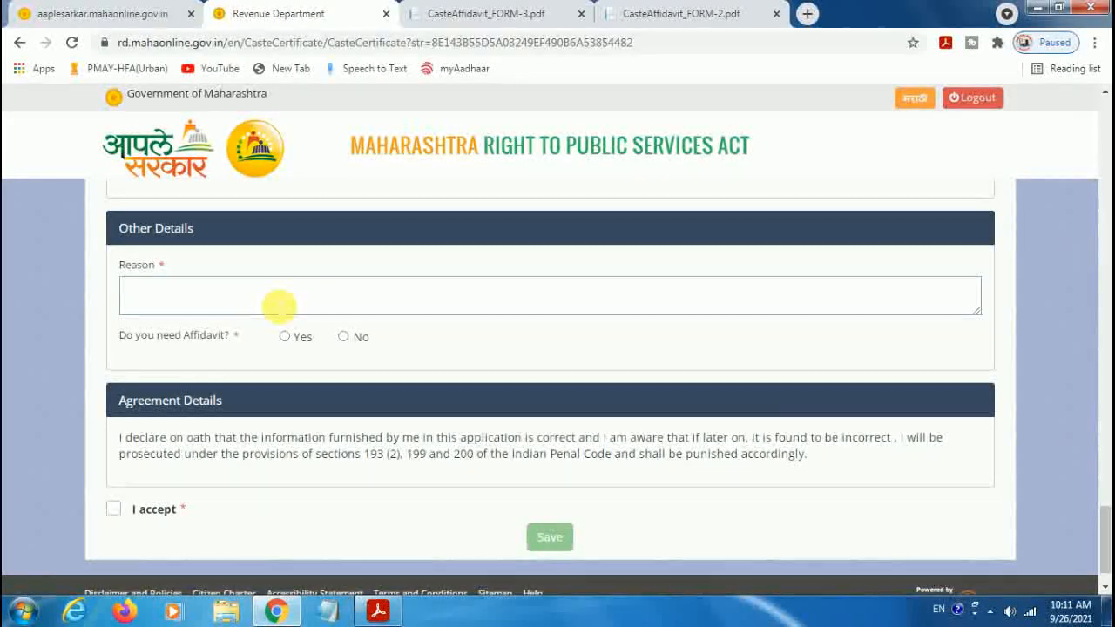
{"action": "left_click", "coordinate": [283, 343]}
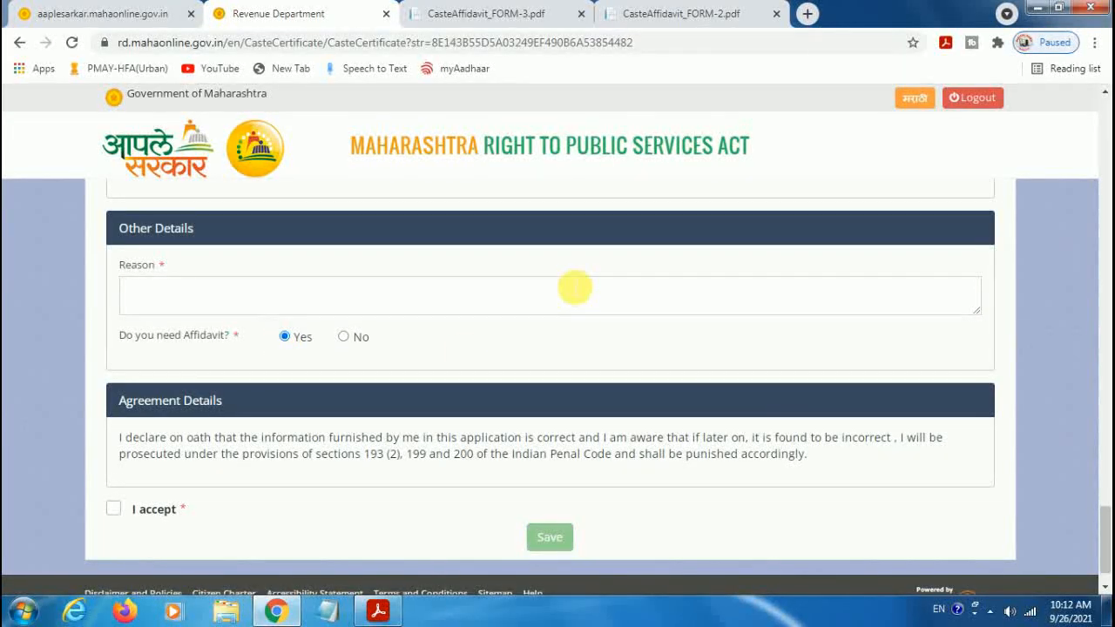
Step: Review the contents of the CasteAffidavit_FORM-3.pdf and CasteAffidavit_FORM-2.pdf affidavits
{"action": "left_click", "coordinate": [488, 14]}
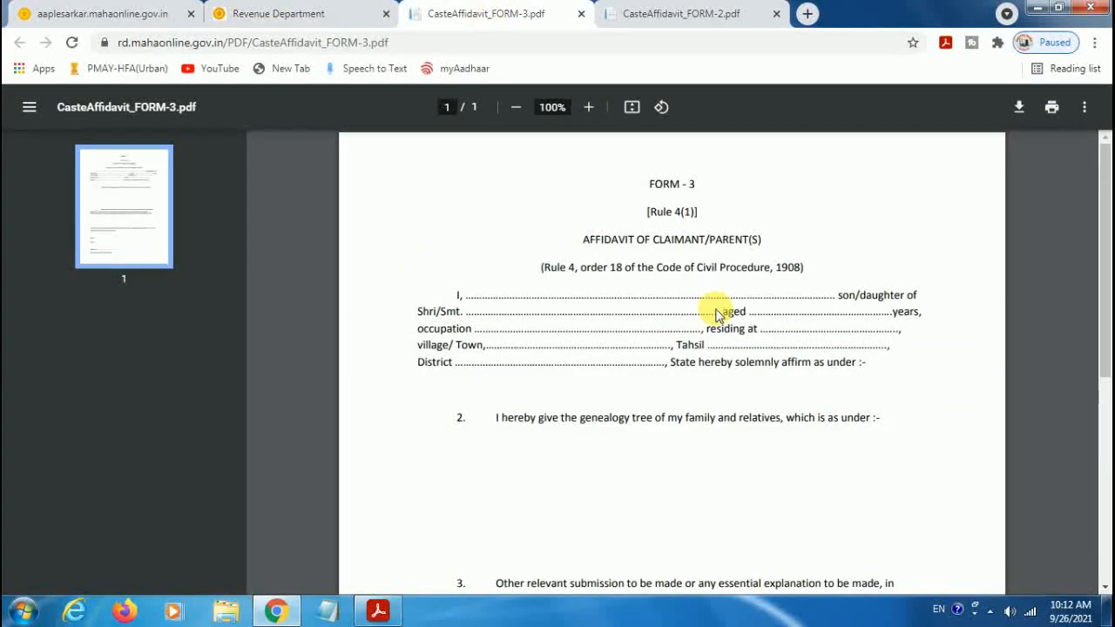
{"action": "left_click", "coordinate": [653, 15]}
{"action": "left_click", "coordinate": [511, 15]}
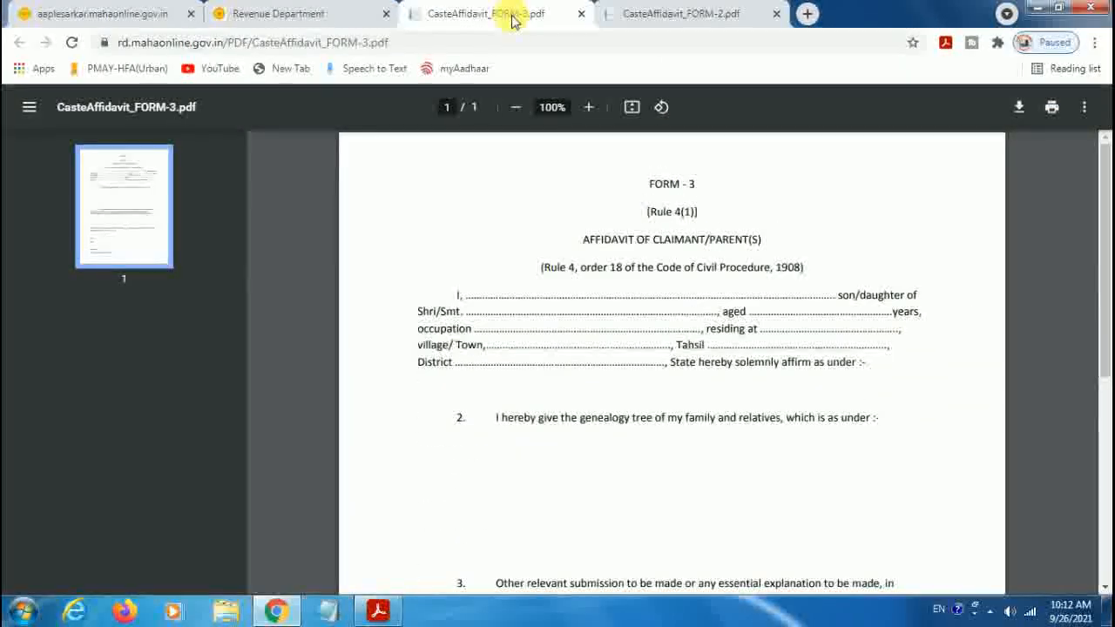
{"action": "left_click", "coordinate": [654, 14]}
{"action": "left_click_drag", "start_coordinate": [1104, 256], "coordinate": [1104, 521]}
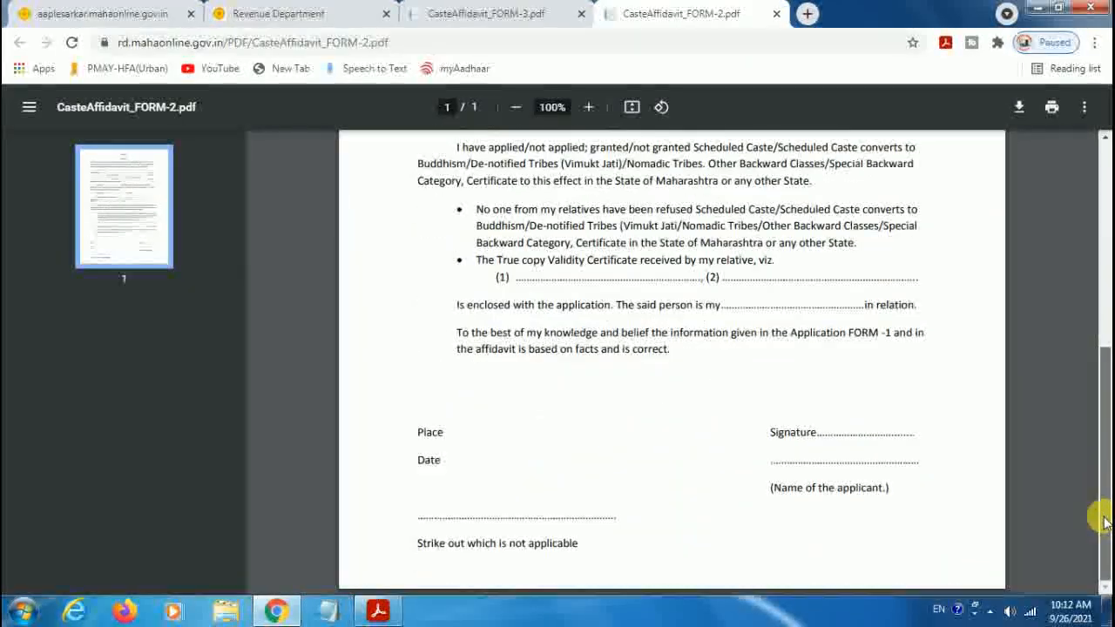
{"action": "left_click", "coordinate": [488, 26]}
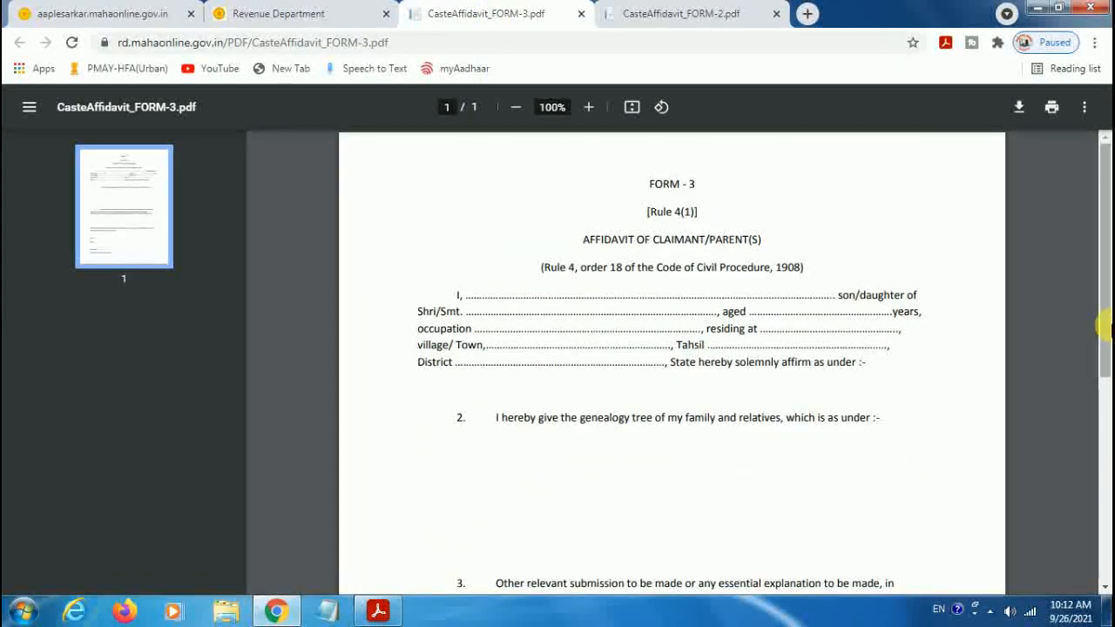
{"action": "left_click_drag", "start_coordinate": [1103, 335], "coordinate": [1106, 272]}
Step: Return to the caste certificate application form and accept the declaration in the Agreement Details
{"action": "left_click", "coordinate": [318, 13]}
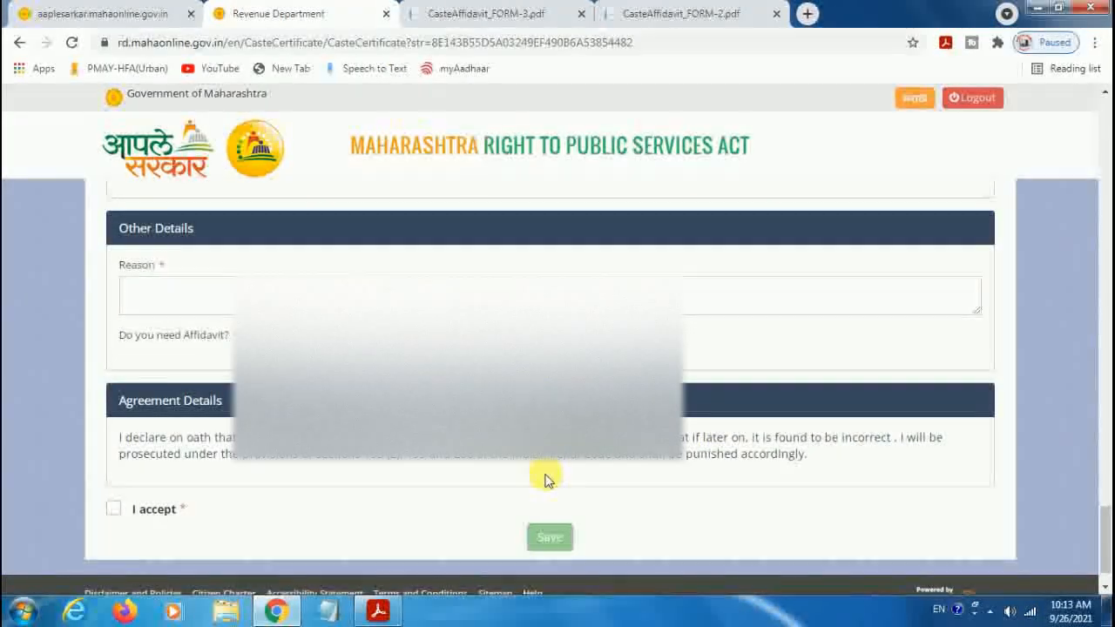
{"action": "left_click", "coordinate": [113, 510]}
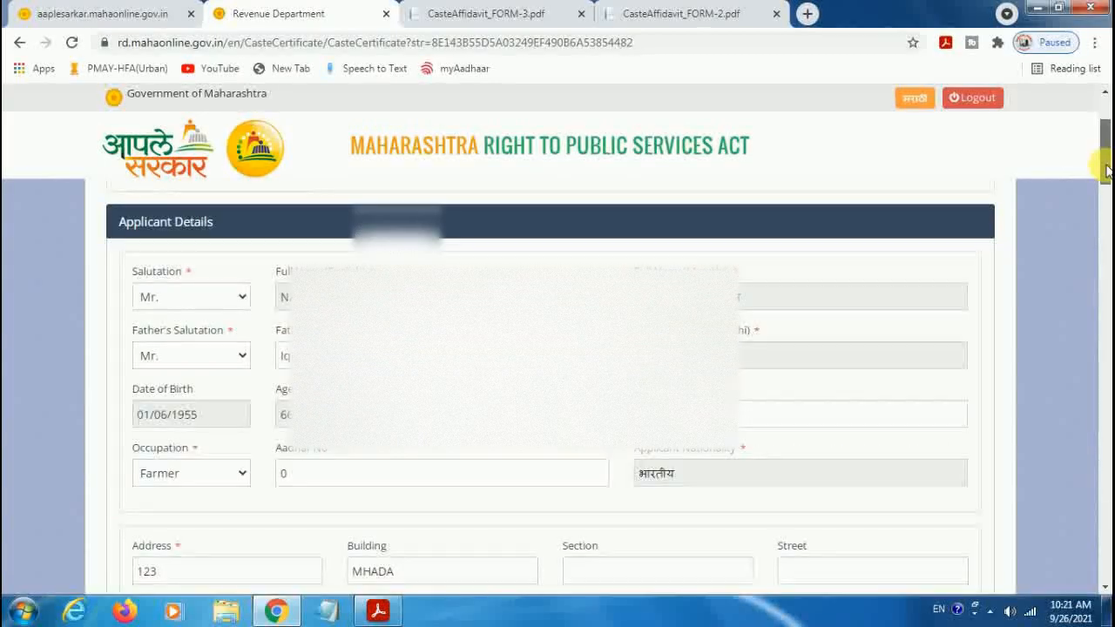
Step: Review the applicant, beneficiary, caste, occupation and village details entered in the application form
{"action": "scroll", "coordinate": [237, 321], "scroll_direction": "down", "scroll_amount": 1}
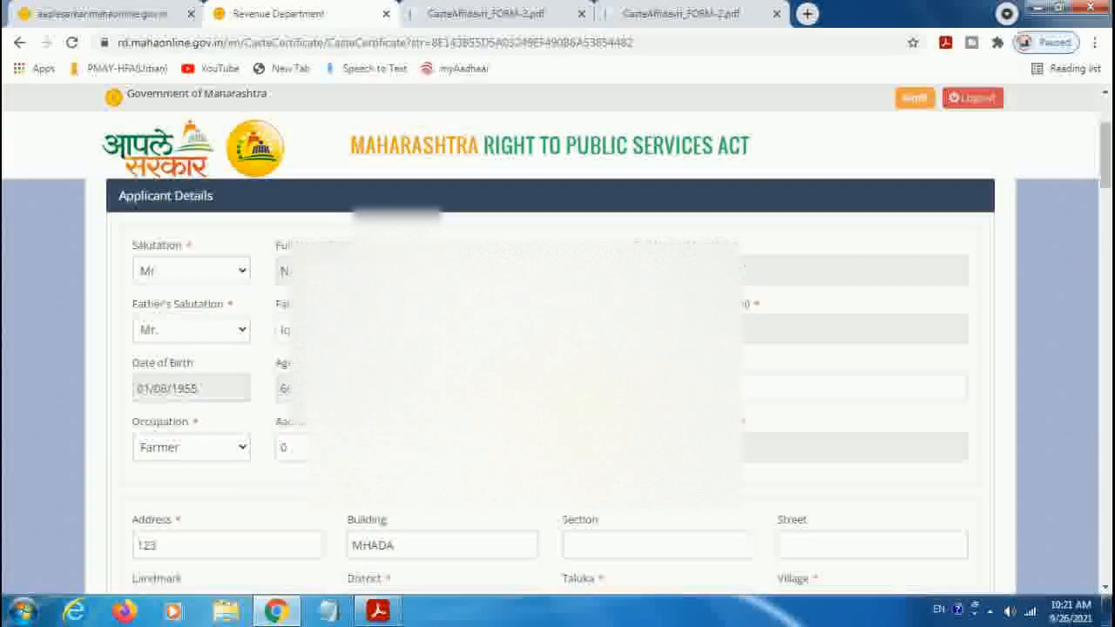
{"action": "left_click_drag", "start_coordinate": [1104, 170], "coordinate": [1098, 249]}
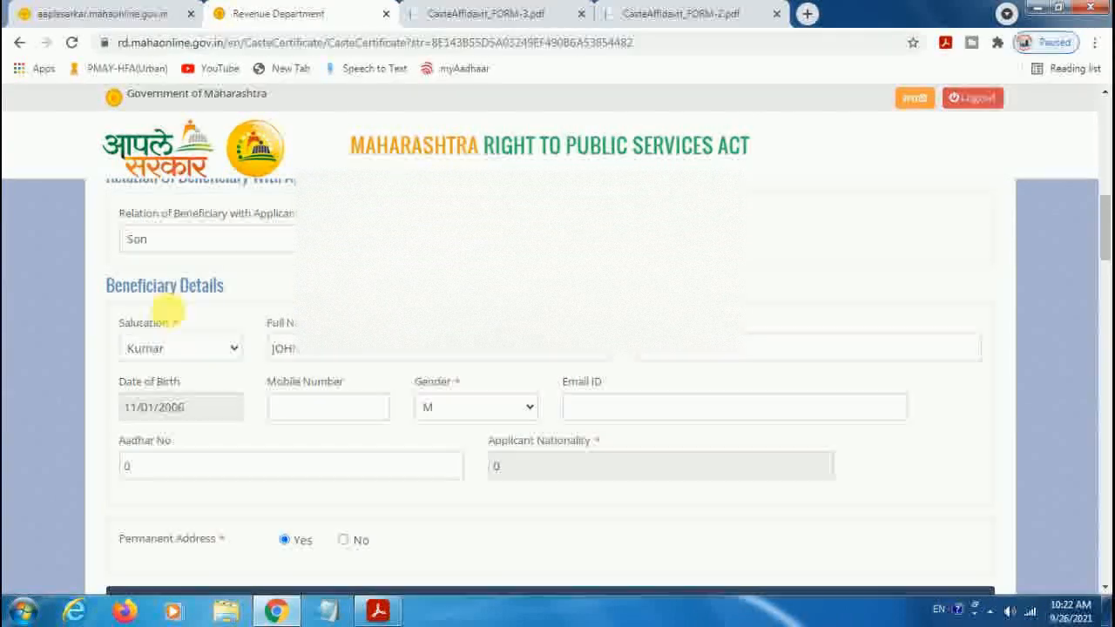
{"action": "left_click_drag", "start_coordinate": [1102, 225], "coordinate": [1103, 284]}
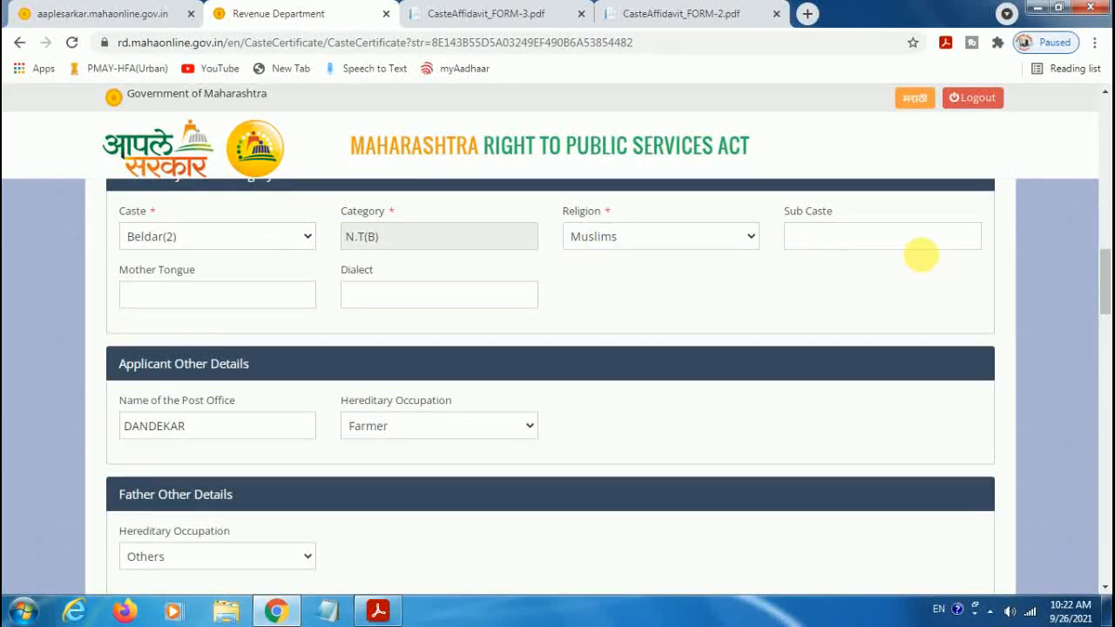
{"action": "left_click_drag", "start_coordinate": [1104, 277], "coordinate": [1107, 324]}
{"action": "scroll", "coordinate": [982, 308], "scroll_direction": "down", "scroll_amount": 1}
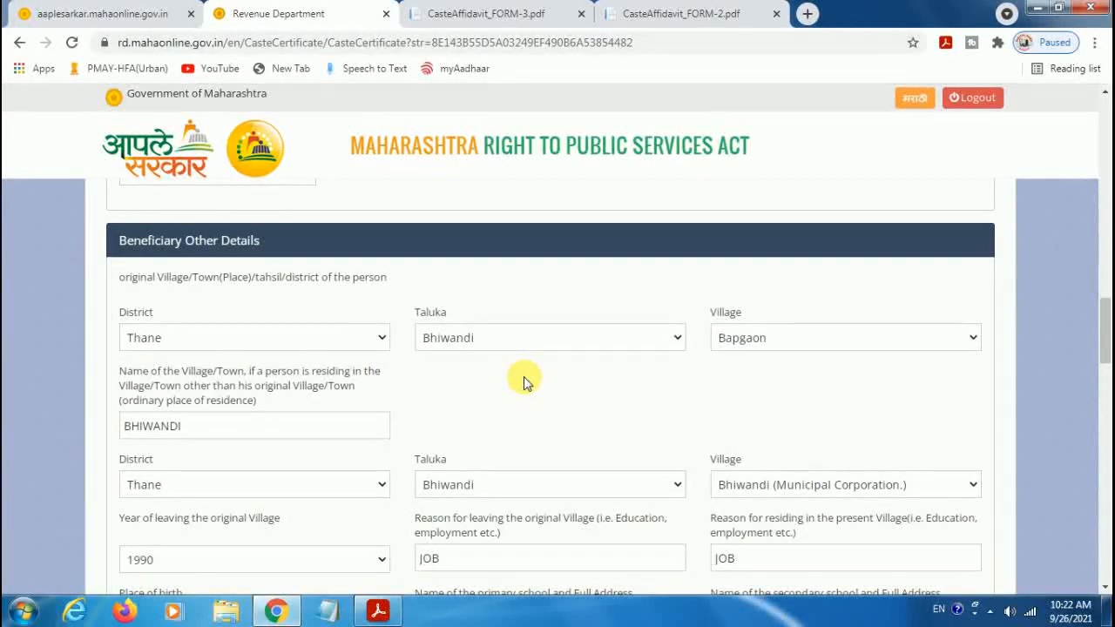
{"action": "left_click_drag", "start_coordinate": [1104, 340], "coordinate": [1104, 354]}
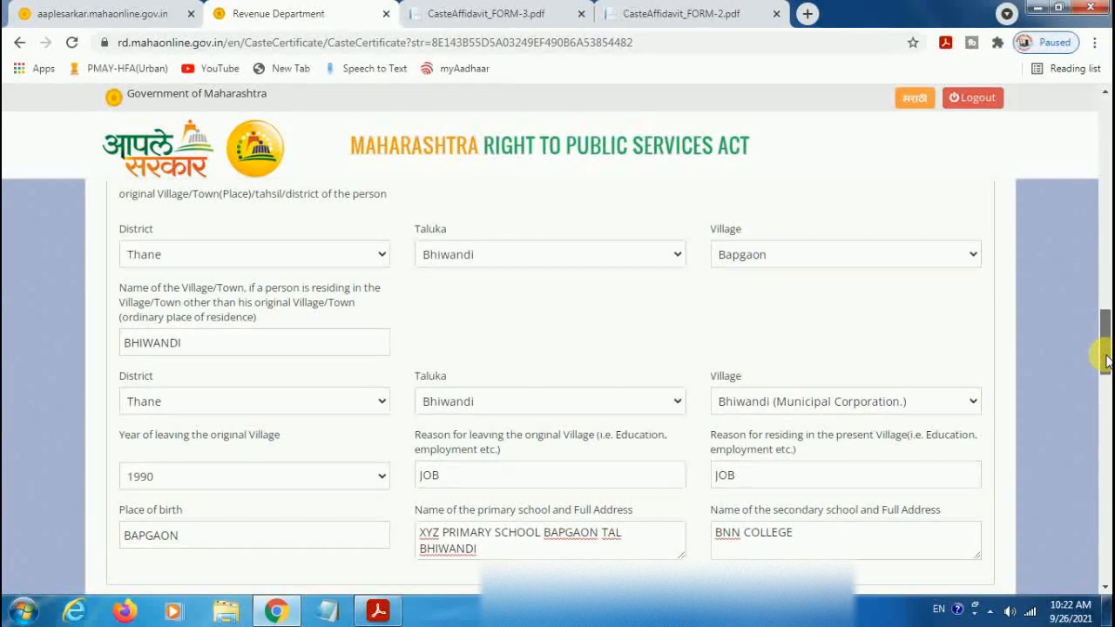
{"action": "left_click_drag", "start_coordinate": [1104, 361], "coordinate": [1104, 368]}
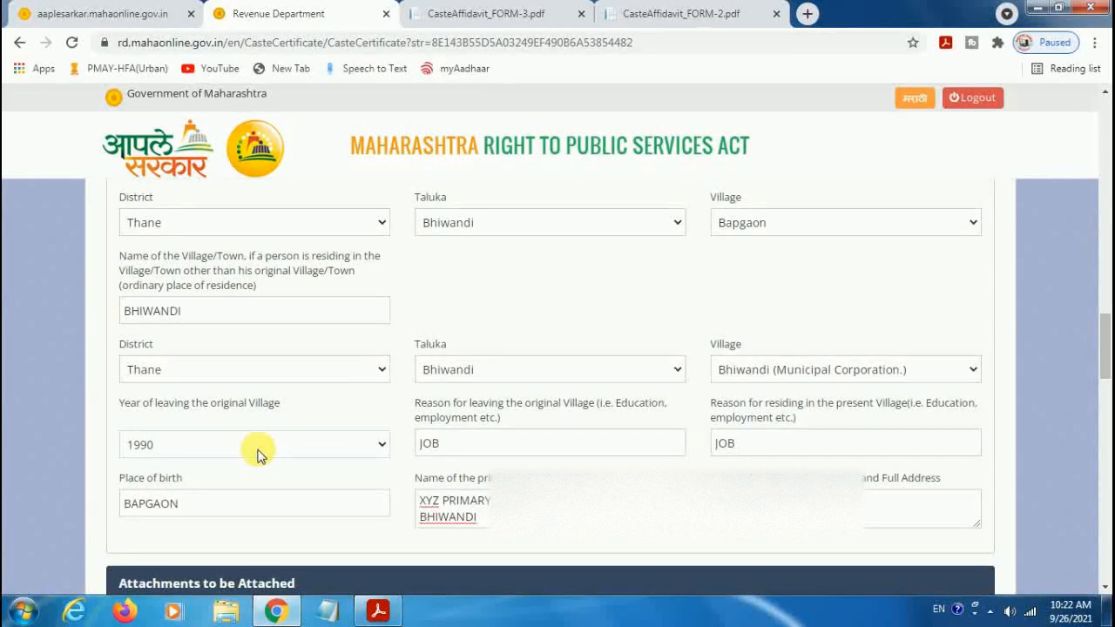
{"action": "left_click_drag", "start_coordinate": [1104, 357], "coordinate": [1104, 358]}
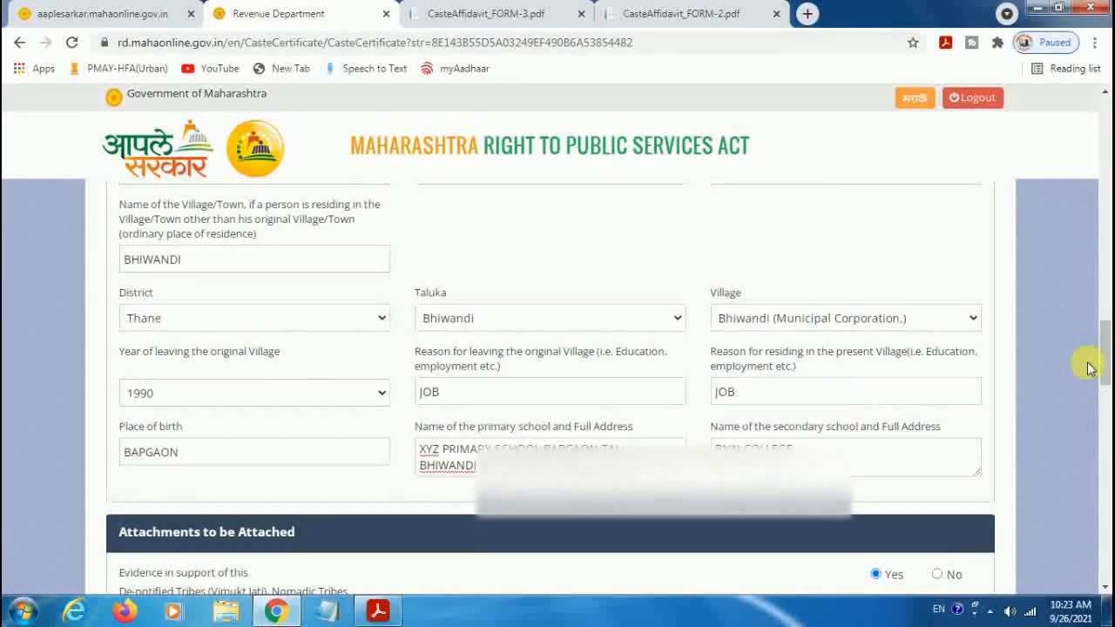
{"action": "left_click_drag", "start_coordinate": [1104, 348], "coordinate": [1104, 367]}
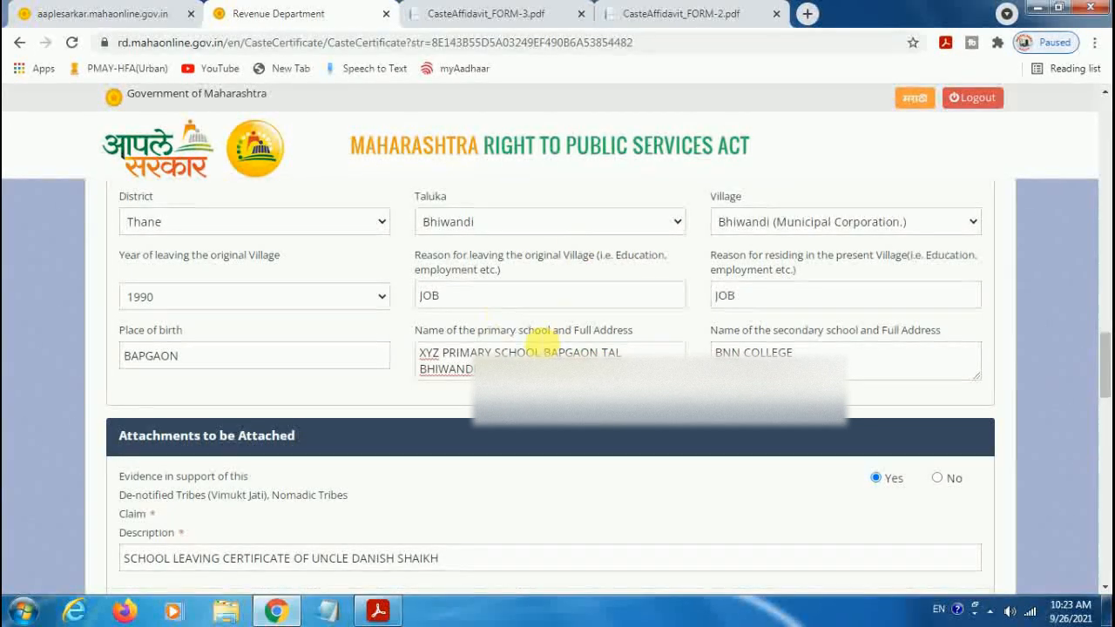
{"action": "left_click_drag", "start_coordinate": [1106, 374], "coordinate": [1106, 383]}
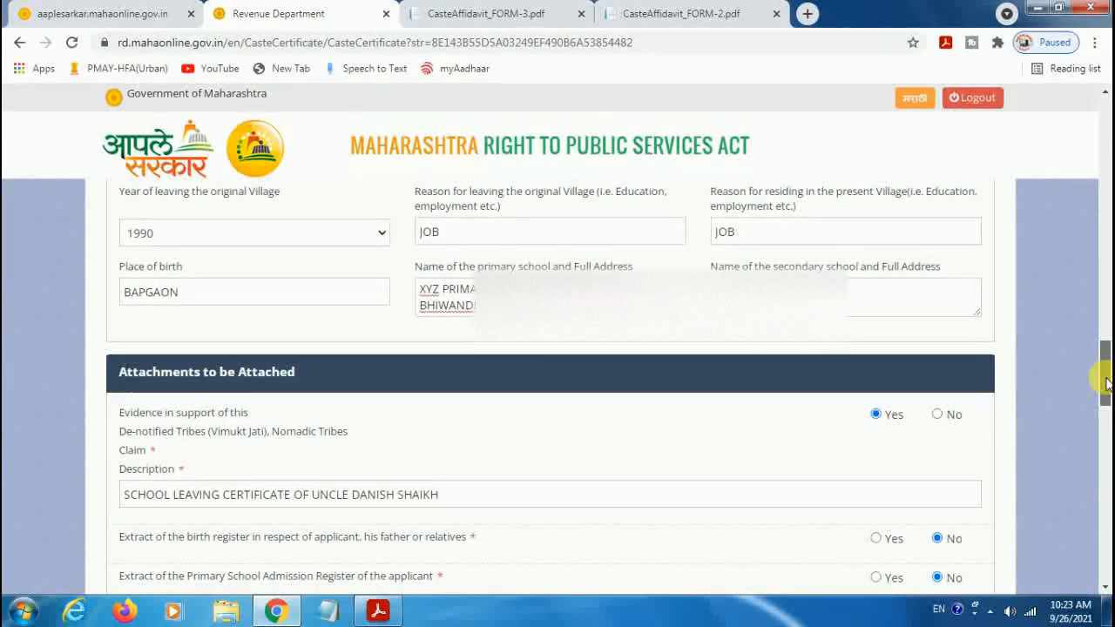
Step: Review the attachment answers, Additional Information, Other Details and declaration through to the end of the form
{"action": "left_click_drag", "start_coordinate": [1106, 383], "coordinate": [1106, 401]}
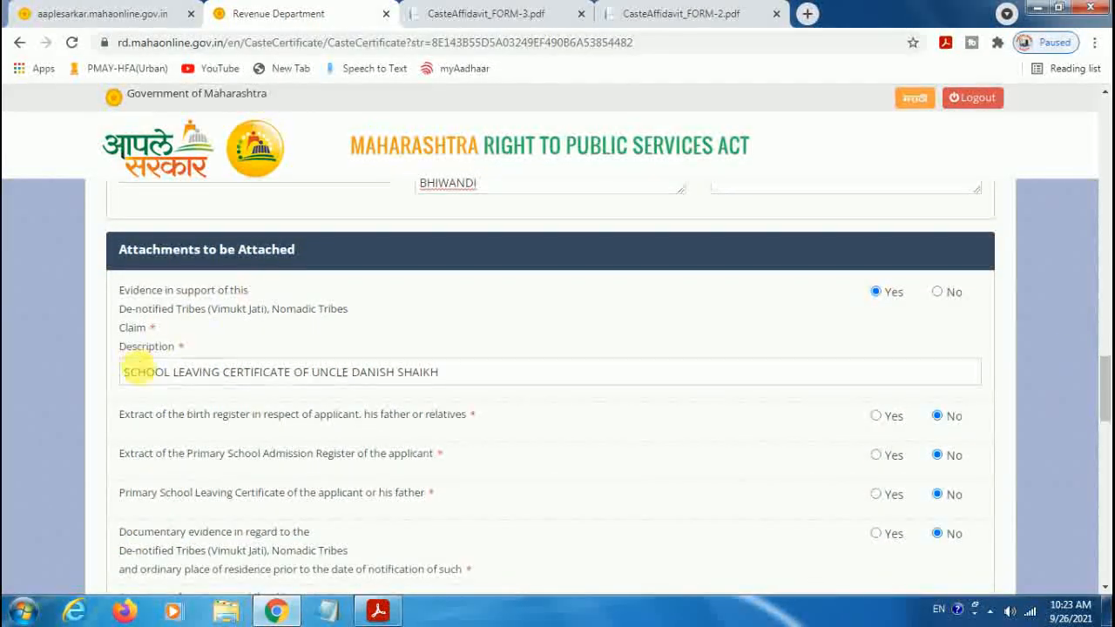
{"action": "left_click_drag", "start_coordinate": [1105, 383], "coordinate": [1104, 385]}
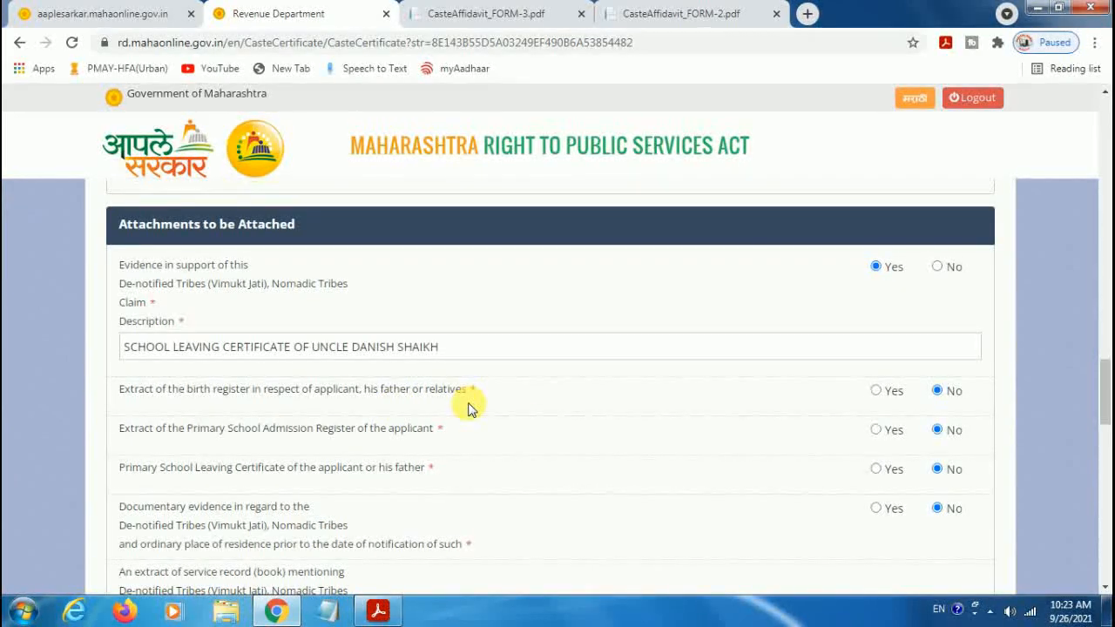
{"action": "left_click_drag", "start_coordinate": [1108, 392], "coordinate": [1108, 404]}
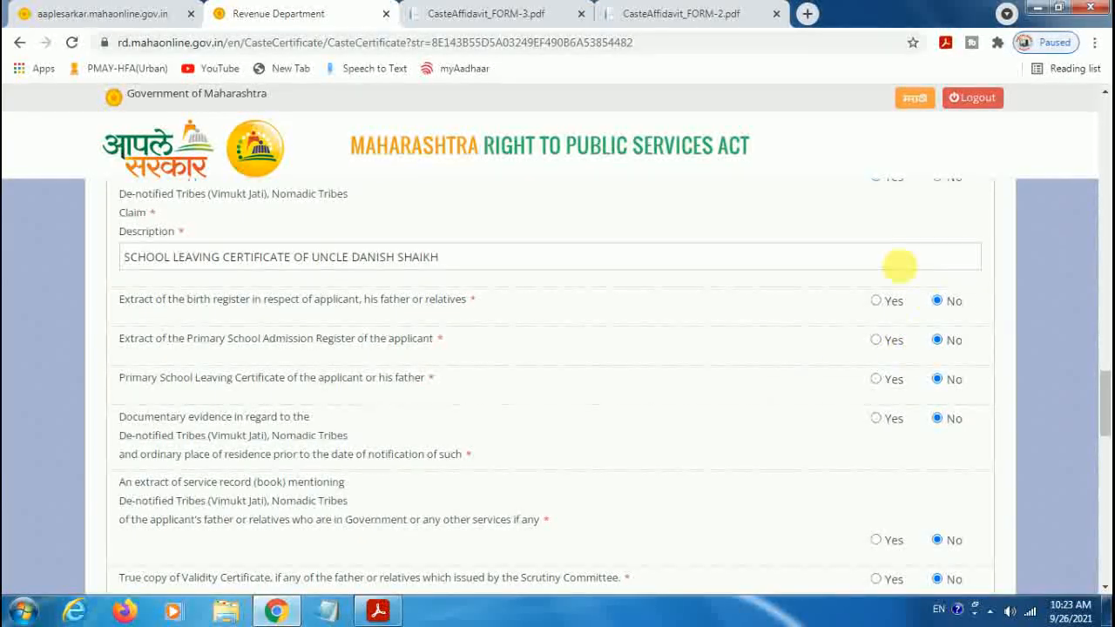
{"action": "left_click_drag", "start_coordinate": [1104, 404], "coordinate": [1102, 471]}
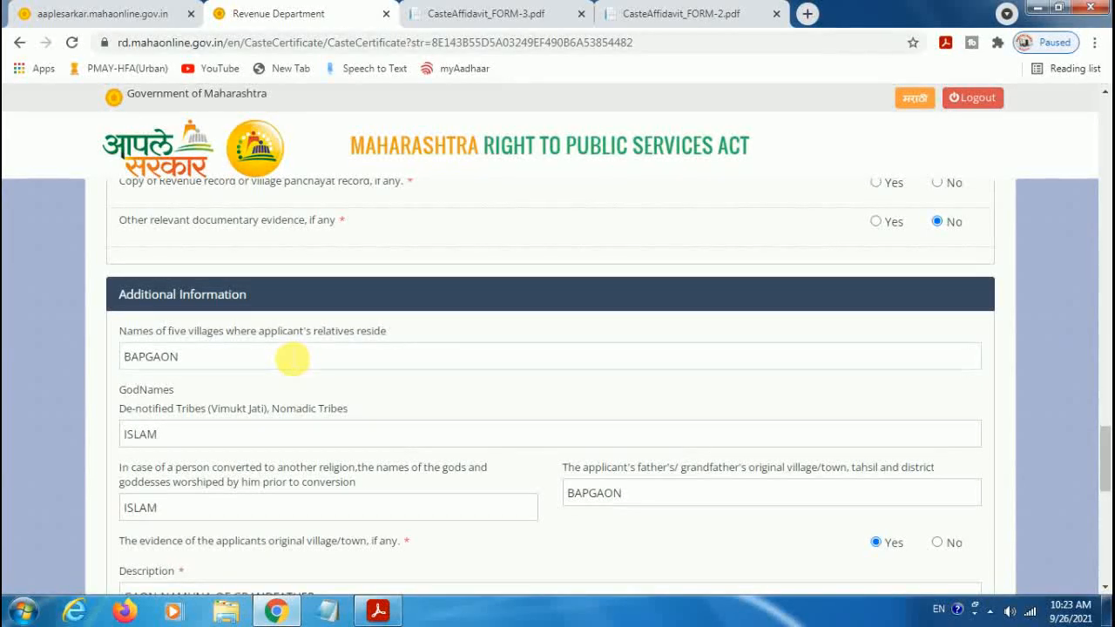
{"action": "left_click", "coordinate": [292, 357]}
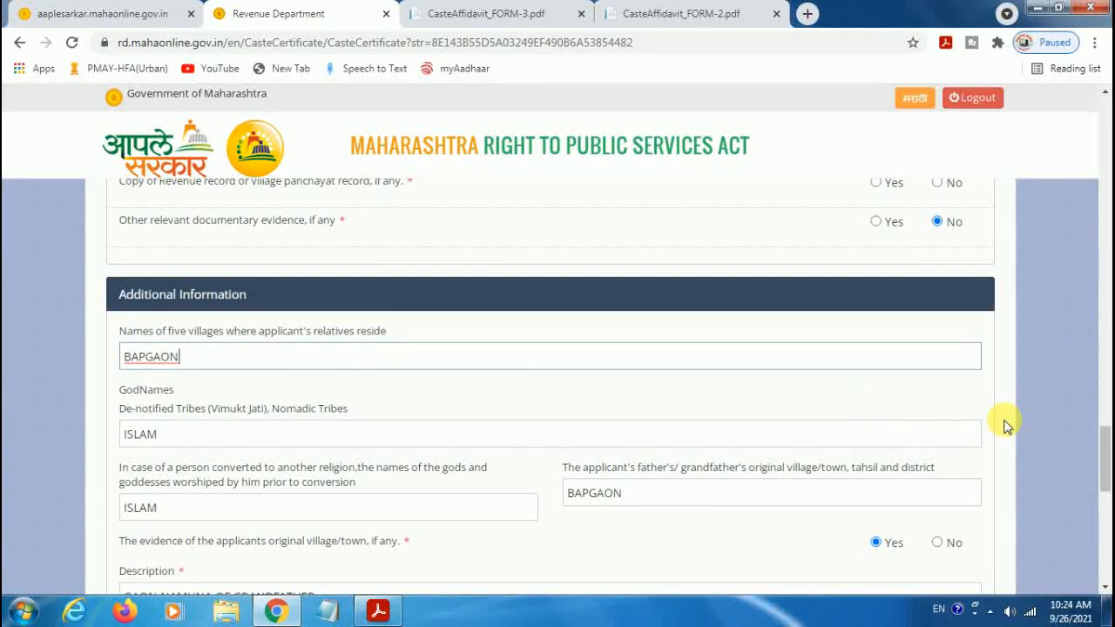
{"action": "left_click_drag", "start_coordinate": [1106, 455], "coordinate": [1103, 475]}
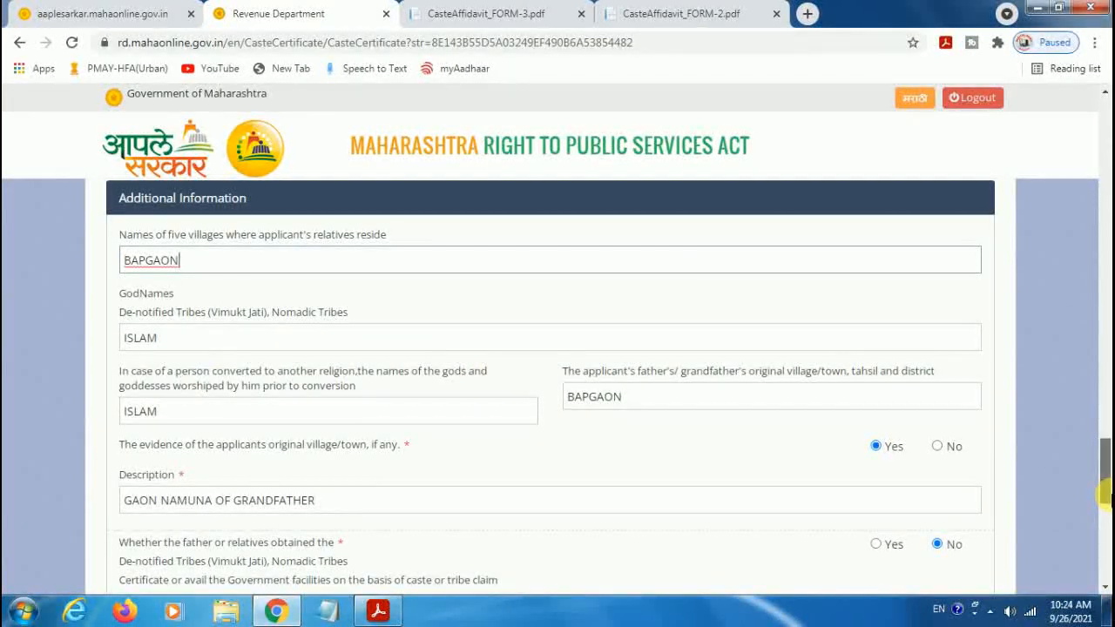
{"action": "left_click_drag", "start_coordinate": [1104, 494], "coordinate": [1104, 503]}
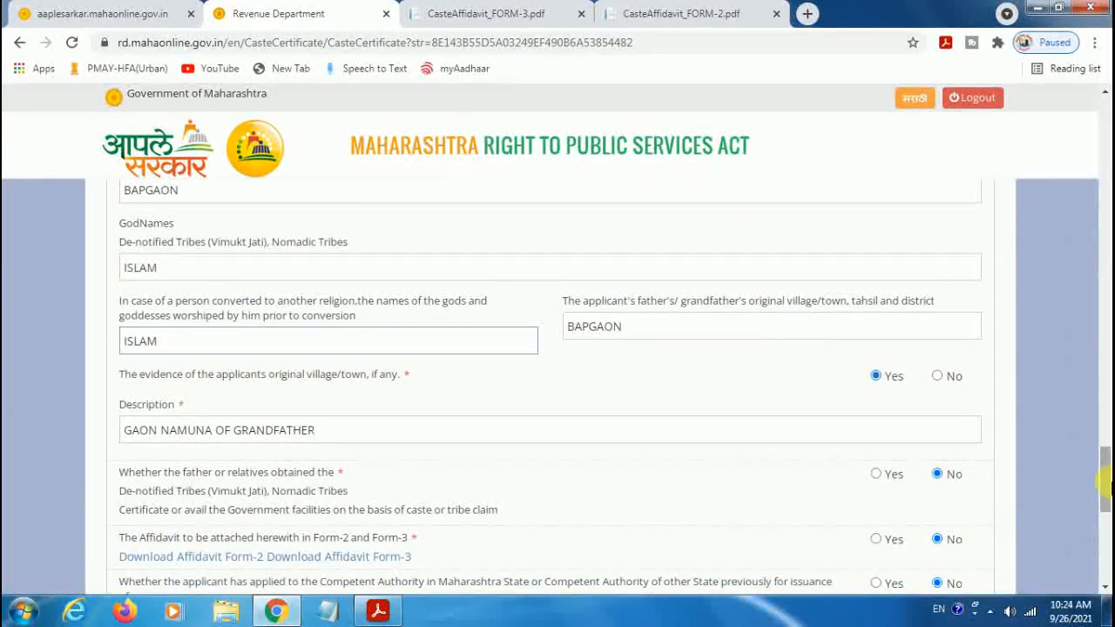
{"action": "scroll", "coordinate": [1104, 487], "scroll_direction": "down", "scroll_amount": 2}
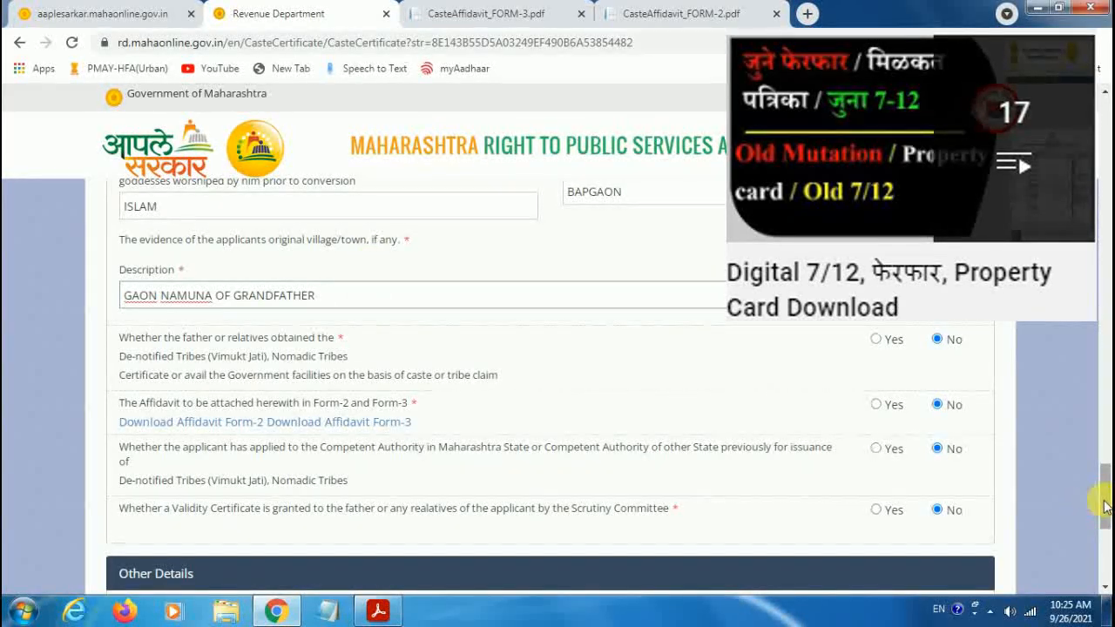
{"action": "left_click_drag", "start_coordinate": [1104, 507], "coordinate": [1104, 512]}
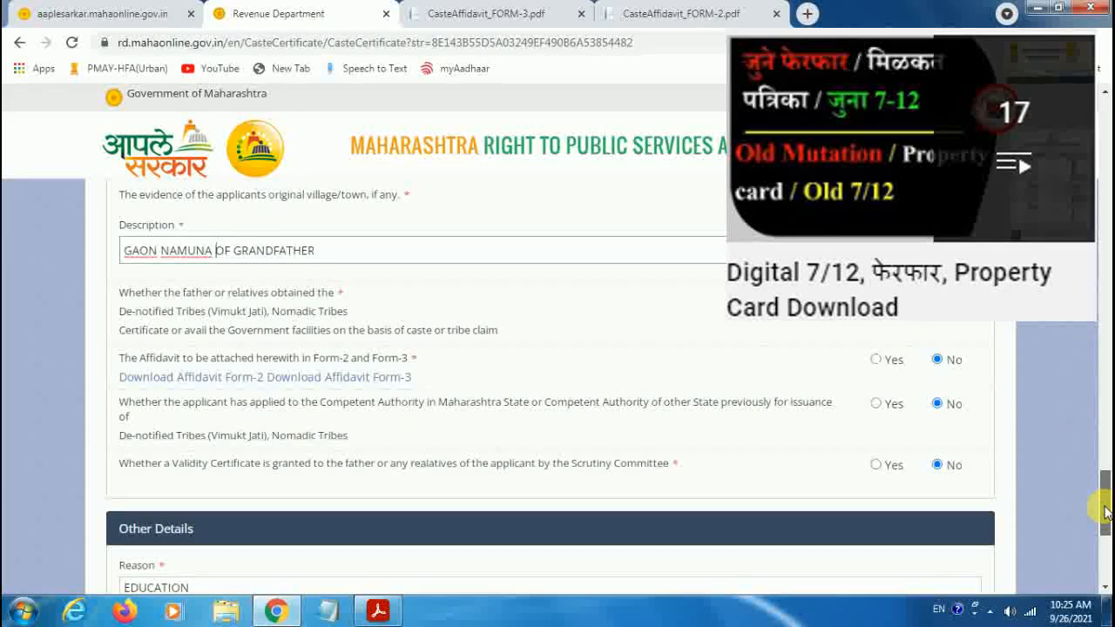
{"action": "scroll", "coordinate": [1099, 515], "scroll_direction": "down", "scroll_amount": 2}
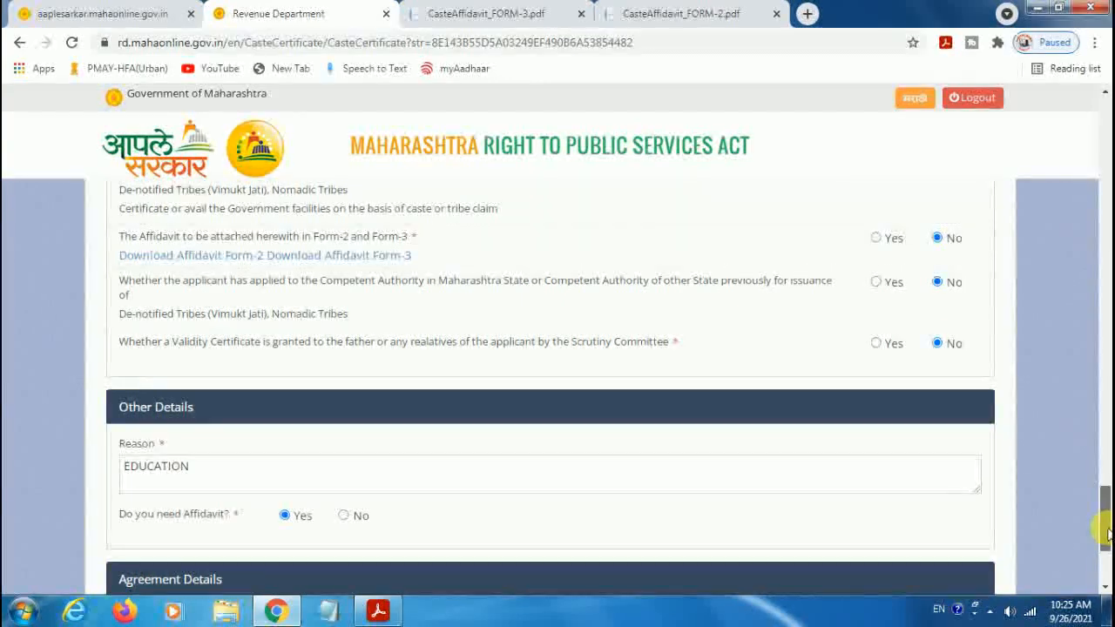
{"action": "left_click_drag", "start_coordinate": [1104, 526], "coordinate": [1102, 560]}
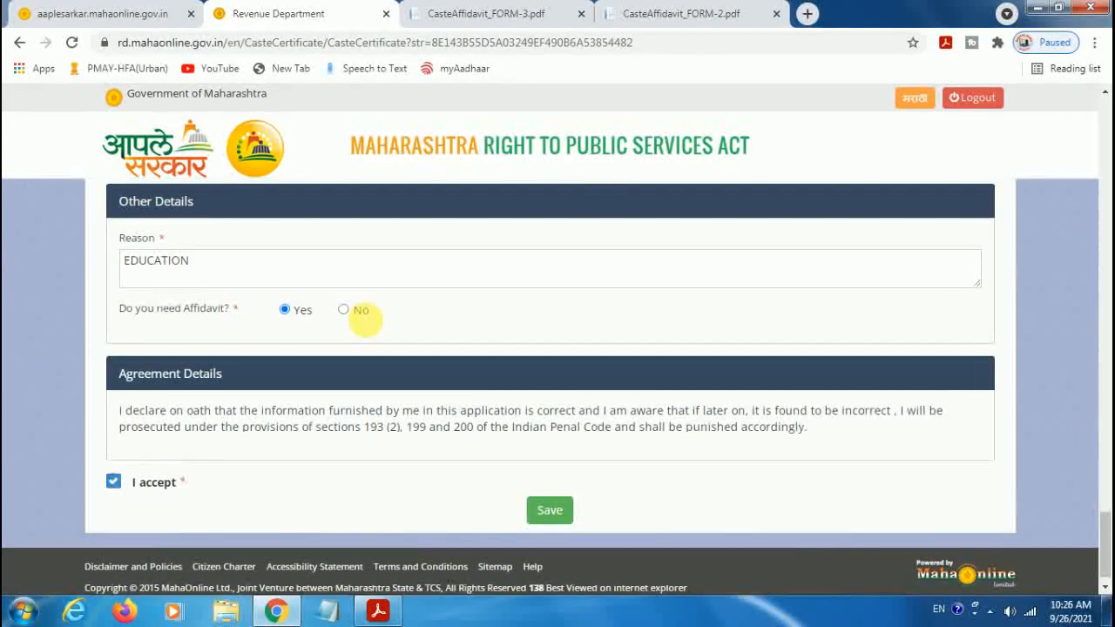
Step: Save the caste certificate application, acknowledging the missing-information message and the notice about final corrections
{"action": "left_click", "coordinate": [543, 513]}
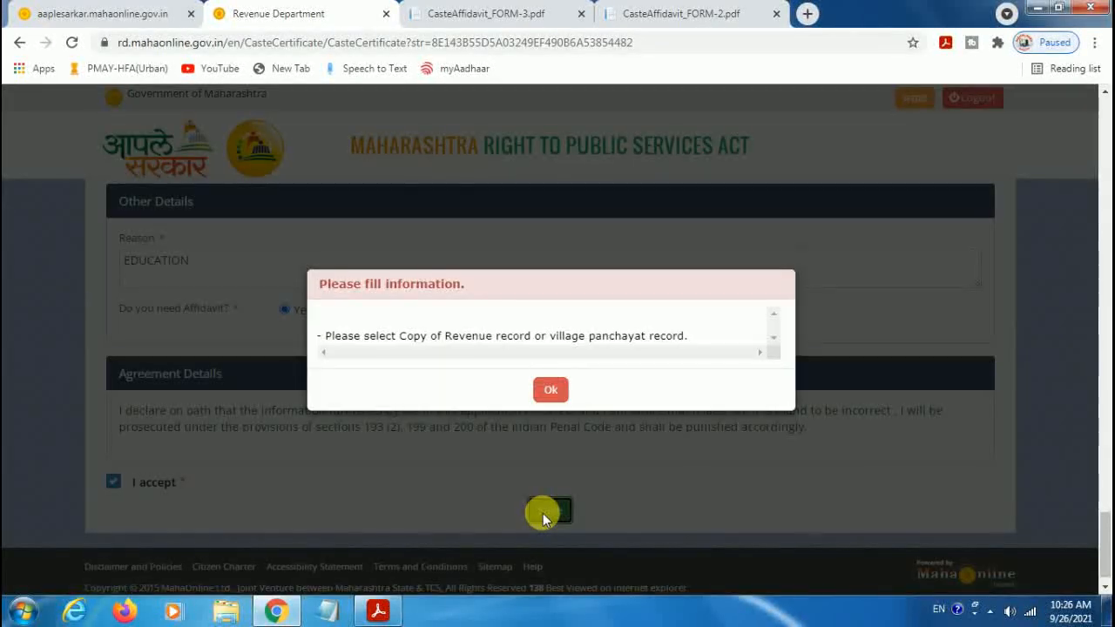
{"action": "left_click", "coordinate": [550, 389]}
{"action": "left_click", "coordinate": [550, 482]}
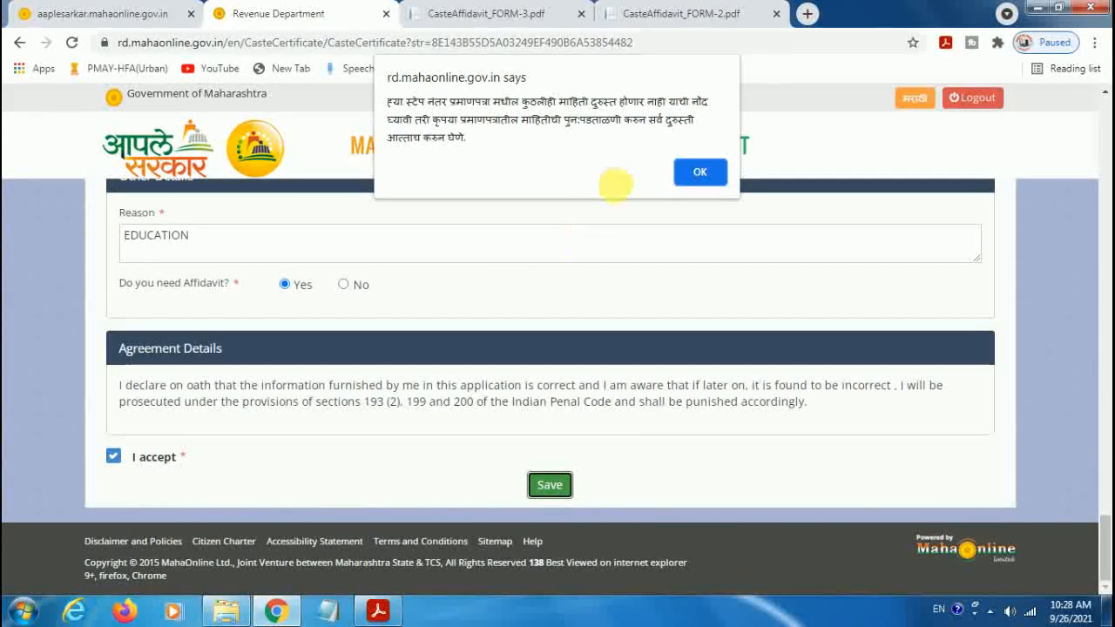
{"action": "left_click", "coordinate": [688, 179]}
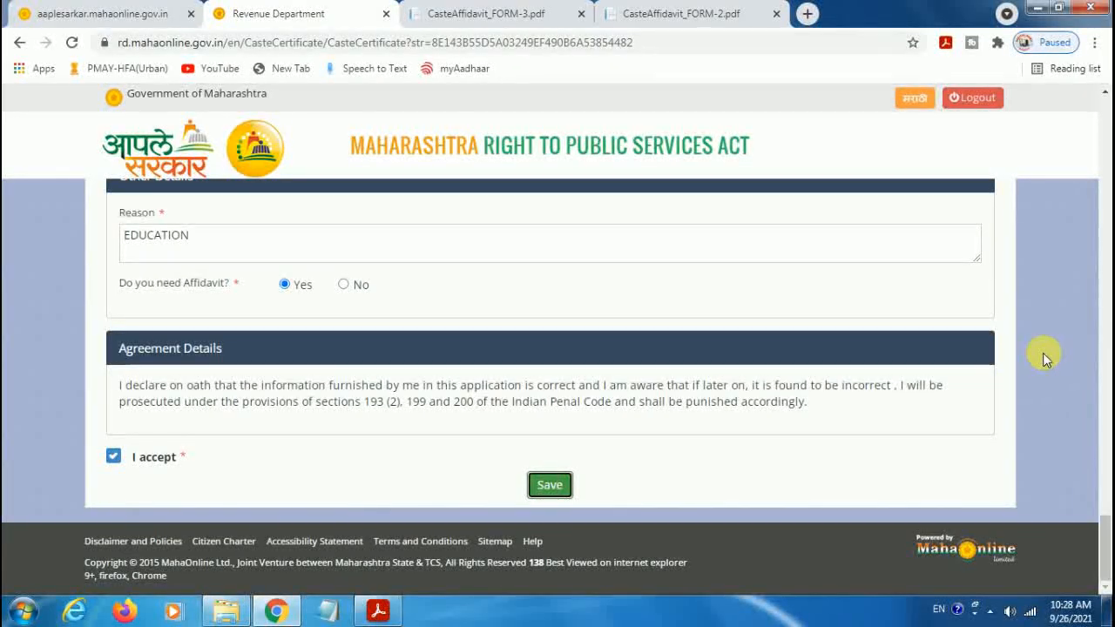
{"action": "left_click", "coordinate": [548, 491]}
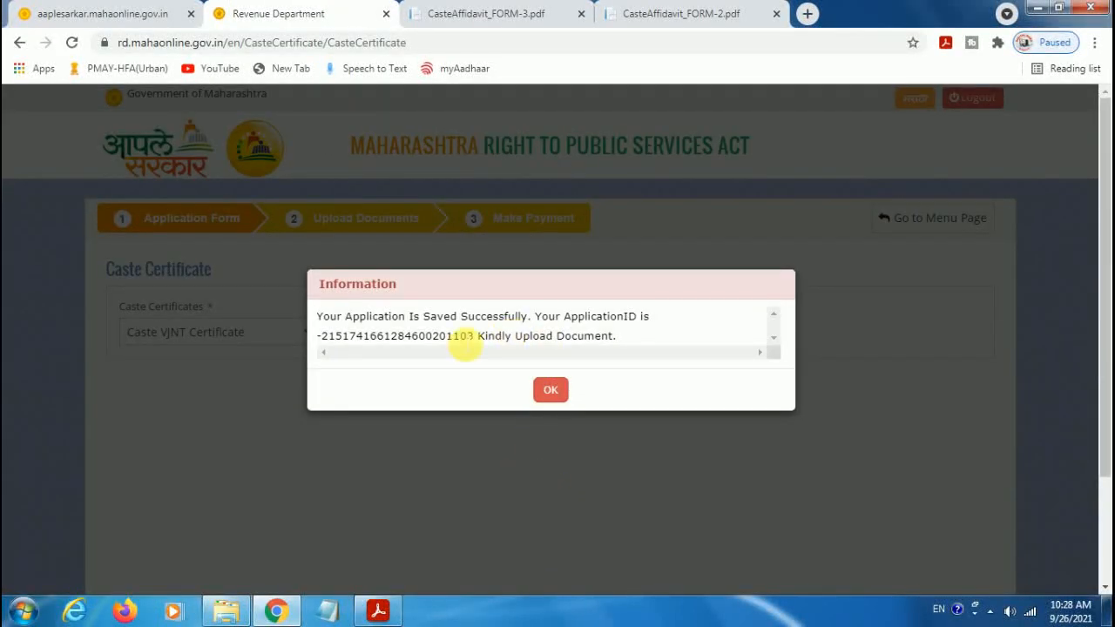
Step: Select the application ID in the save confirmation and open a document program to record it
{"action": "double_click", "coordinate": [442, 341]}
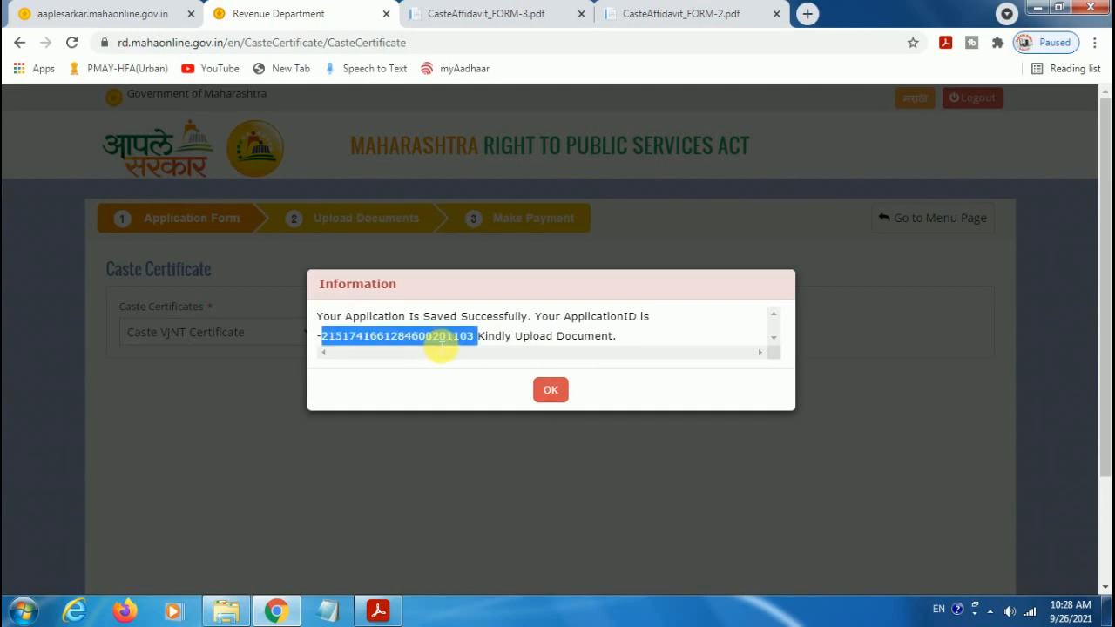
{"action": "left_click", "coordinate": [23, 610]}
{"action": "left_click", "coordinate": [220, 216]}
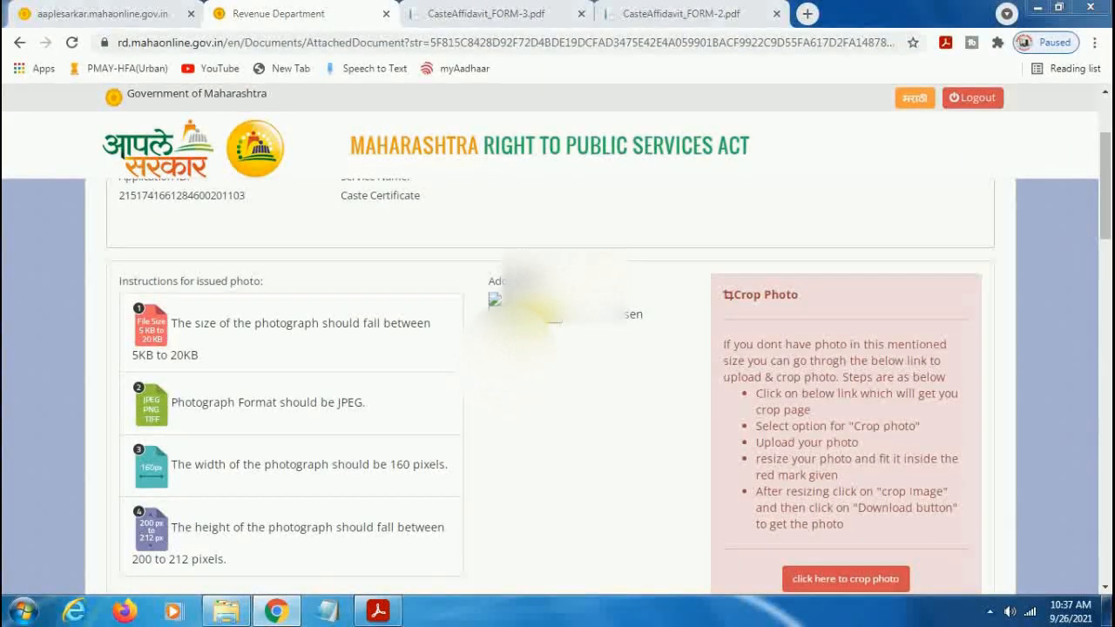
Step: Upload PHOTO160.jpg from the CASTE TEST folder as the photograph for the application
{"action": "left_click", "coordinate": [526, 315]}
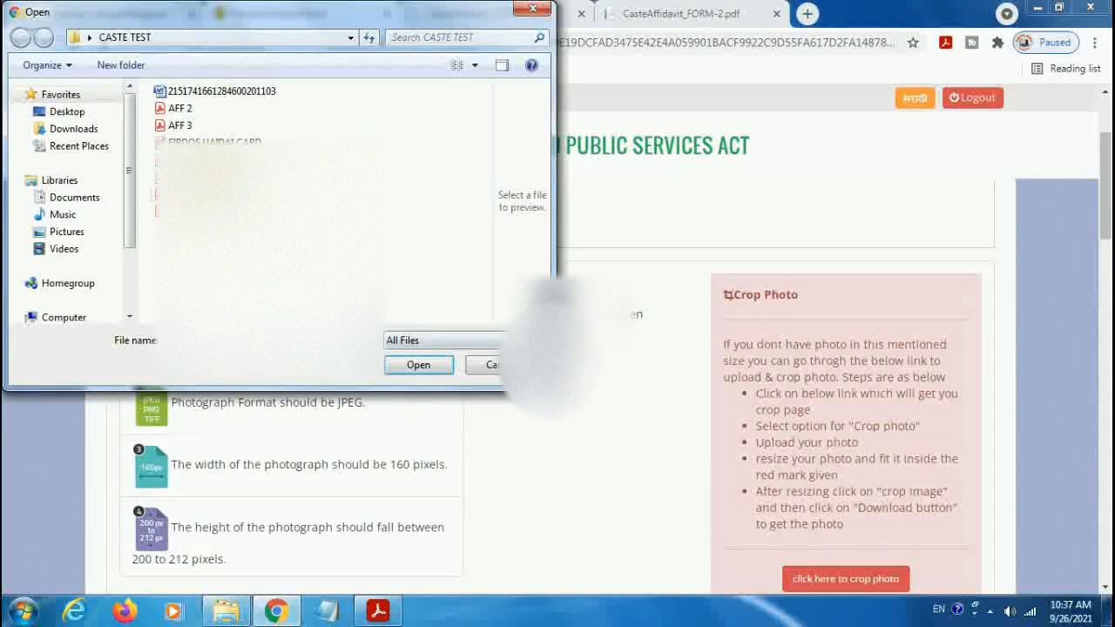
{"action": "left_click", "coordinate": [193, 161]}
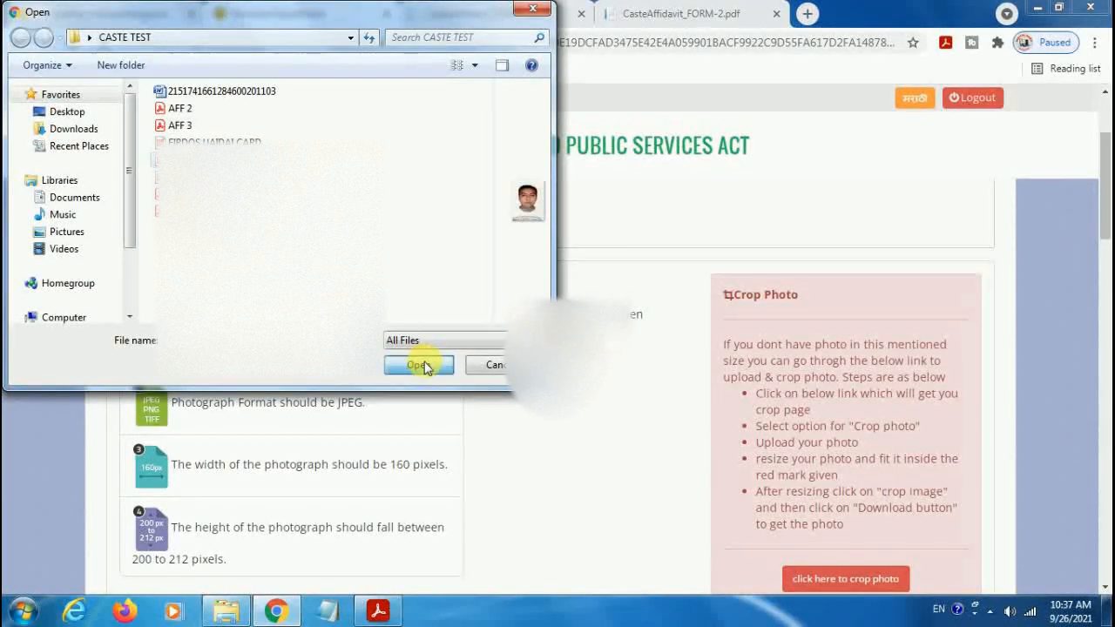
{"action": "left_click", "coordinate": [424, 366]}
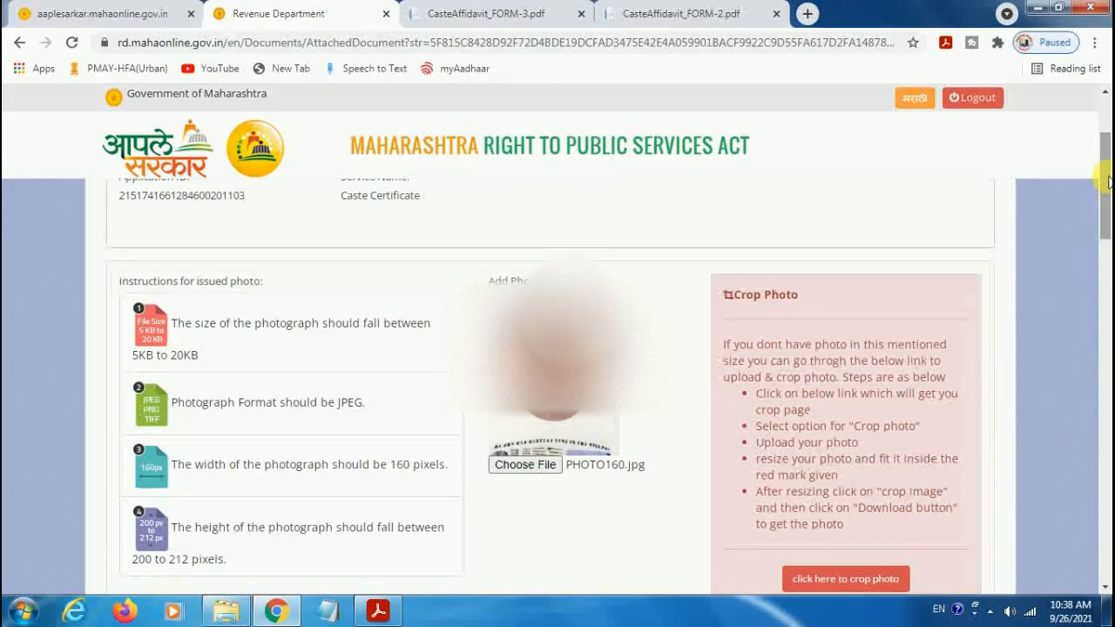
Step: Attach the UIDAI card image from the CASTE TEST folder as an uploaded file for PAN Card under Proof of Identity
{"action": "left_click_drag", "start_coordinate": [1104, 183], "coordinate": [1108, 273]}
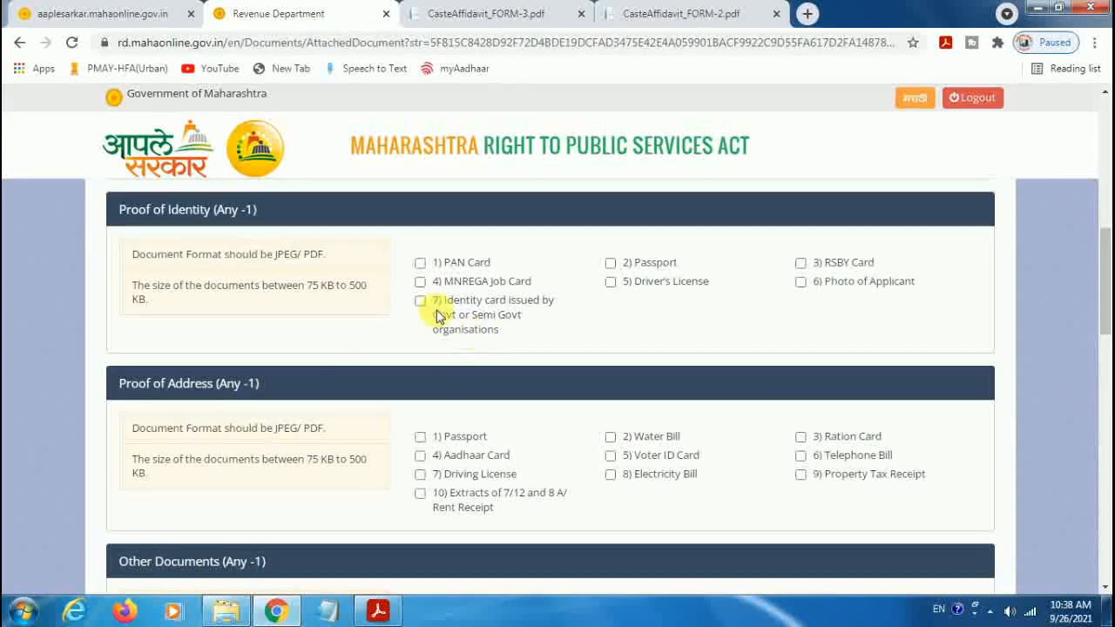
{"action": "left_click", "coordinate": [420, 262]}
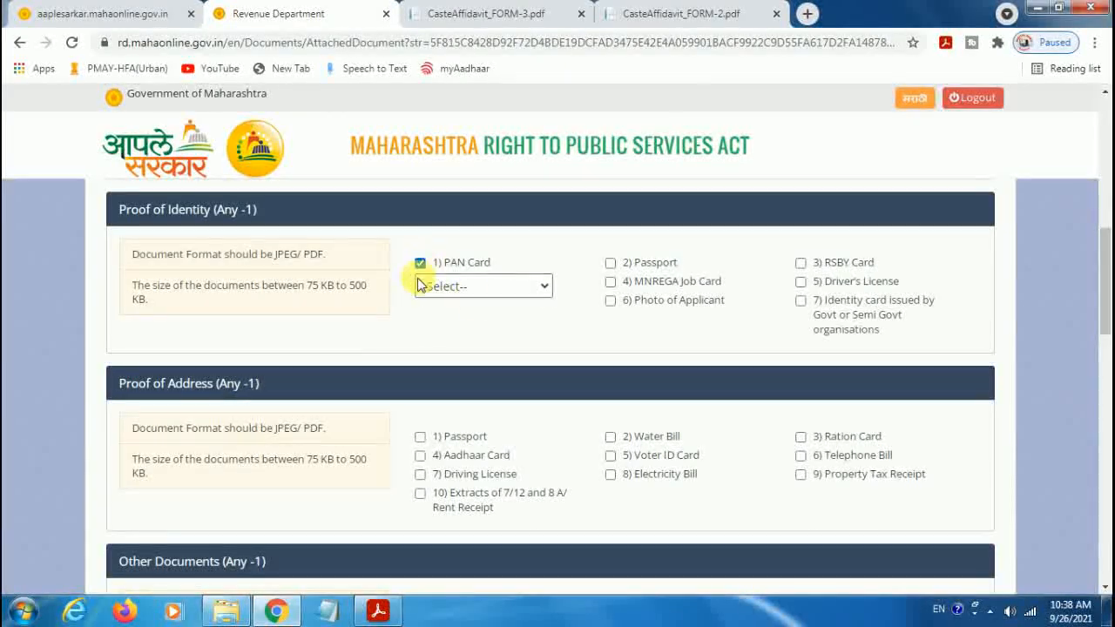
{"action": "left_click", "coordinate": [473, 291]}
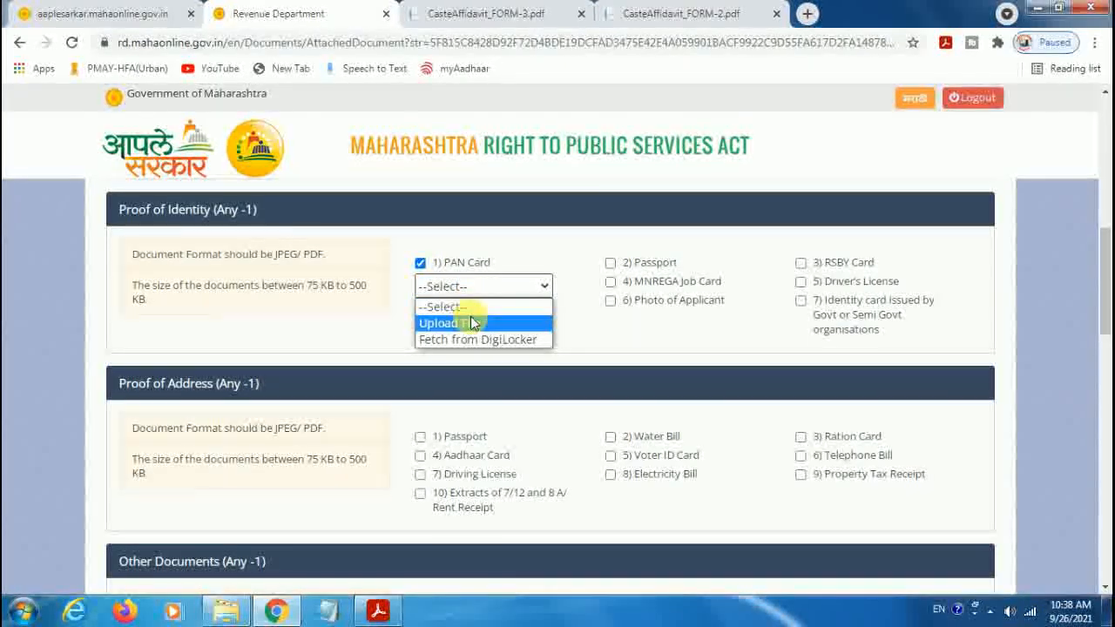
{"action": "left_click", "coordinate": [486, 323]}
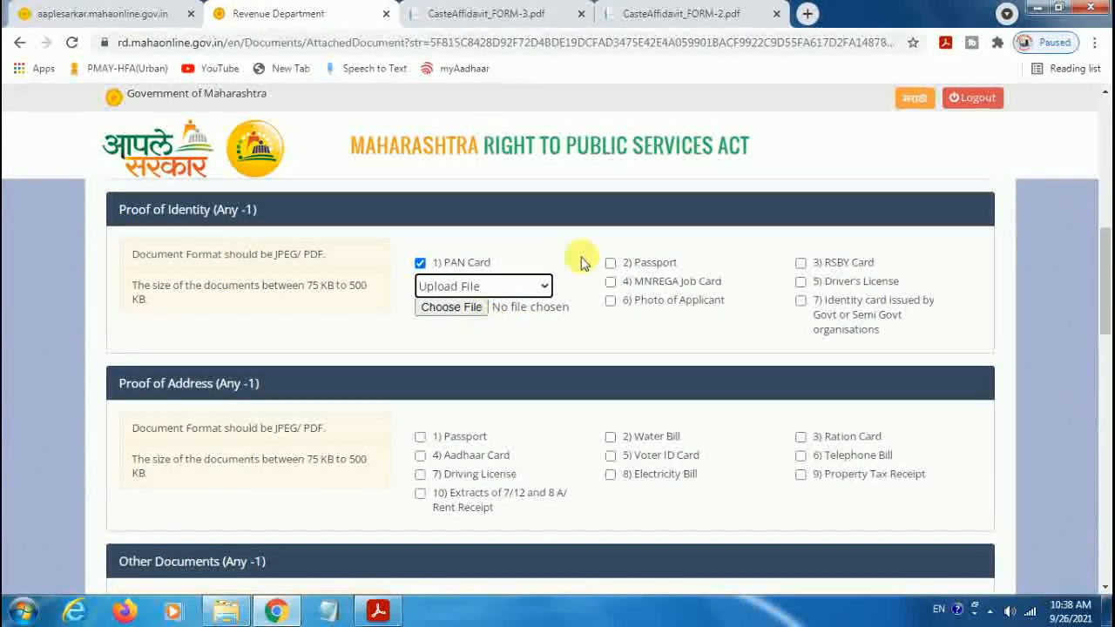
{"action": "left_click", "coordinate": [440, 313]}
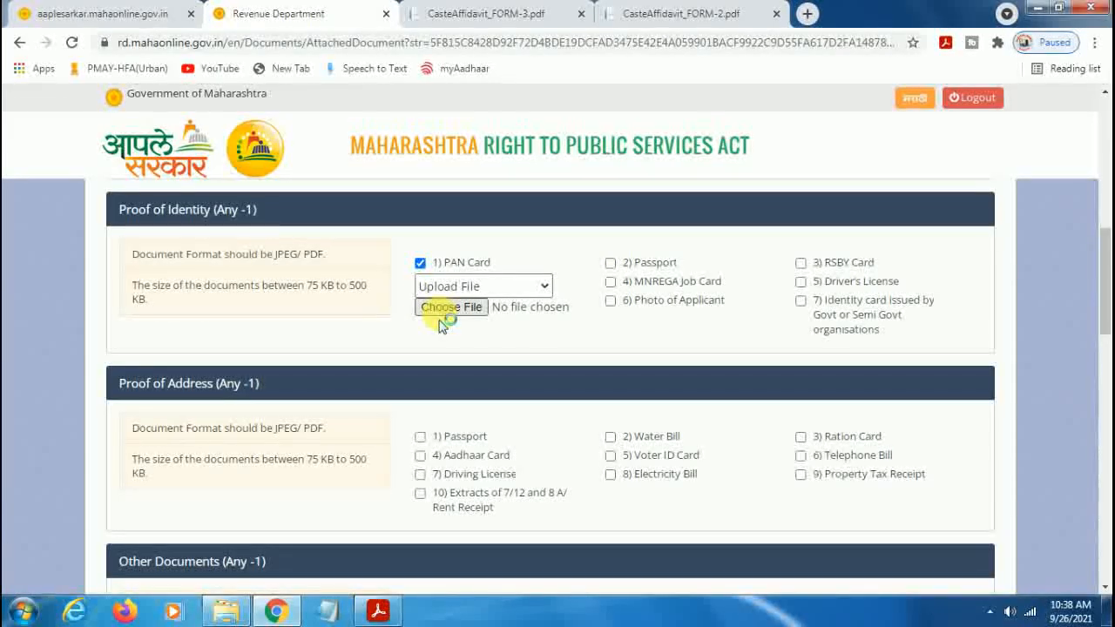
{"action": "left_click", "coordinate": [440, 315]}
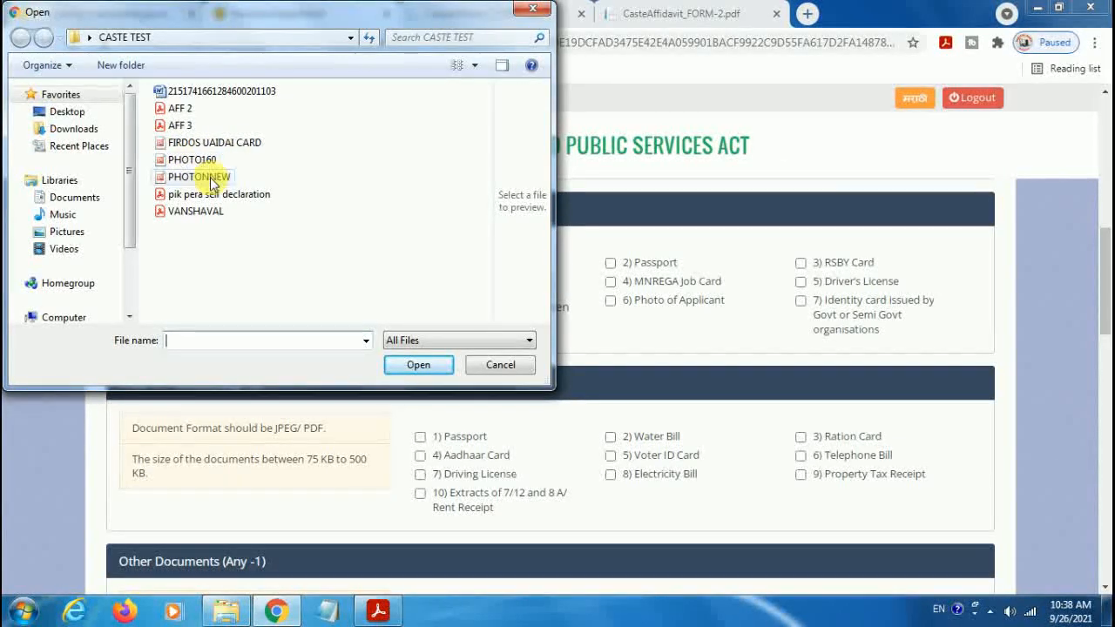
{"action": "left_click", "coordinate": [229, 142]}
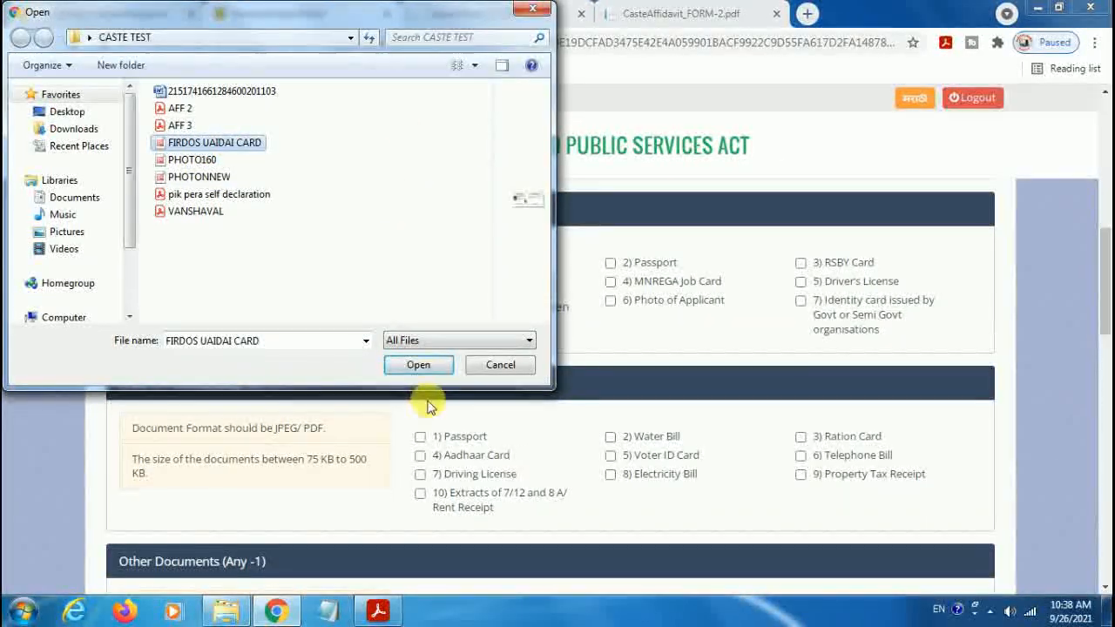
{"action": "left_click", "coordinate": [421, 365]}
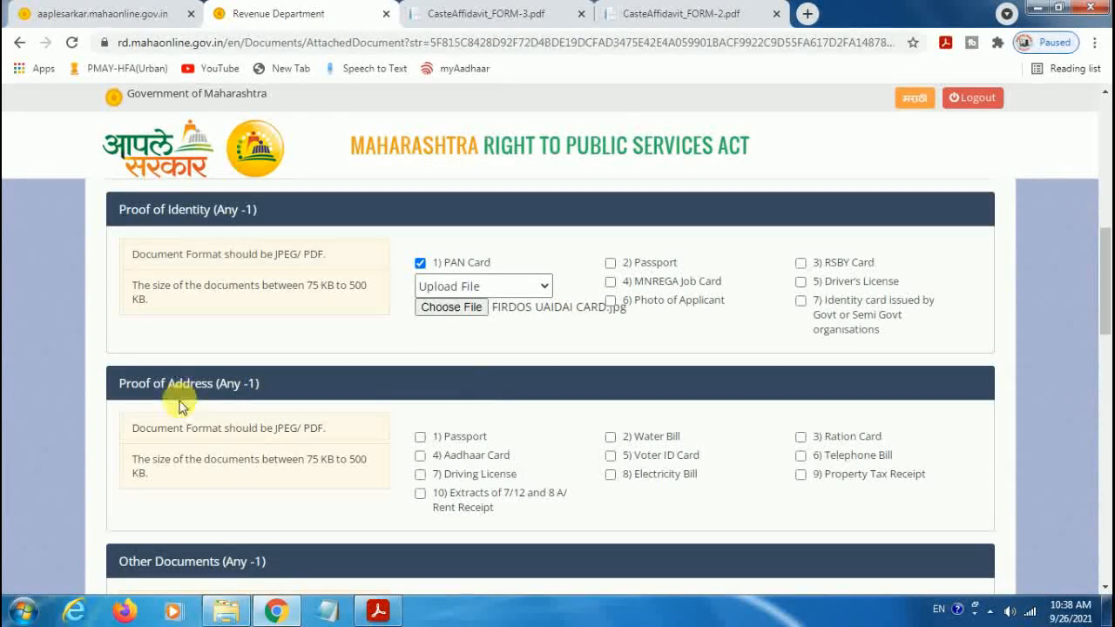
Step: Attach the same UIDAI card image as an uploaded file for Aadhaar Card under Proof of Address
{"action": "scroll", "coordinate": [1106, 311], "scroll_direction": "down", "scroll_amount": 2}
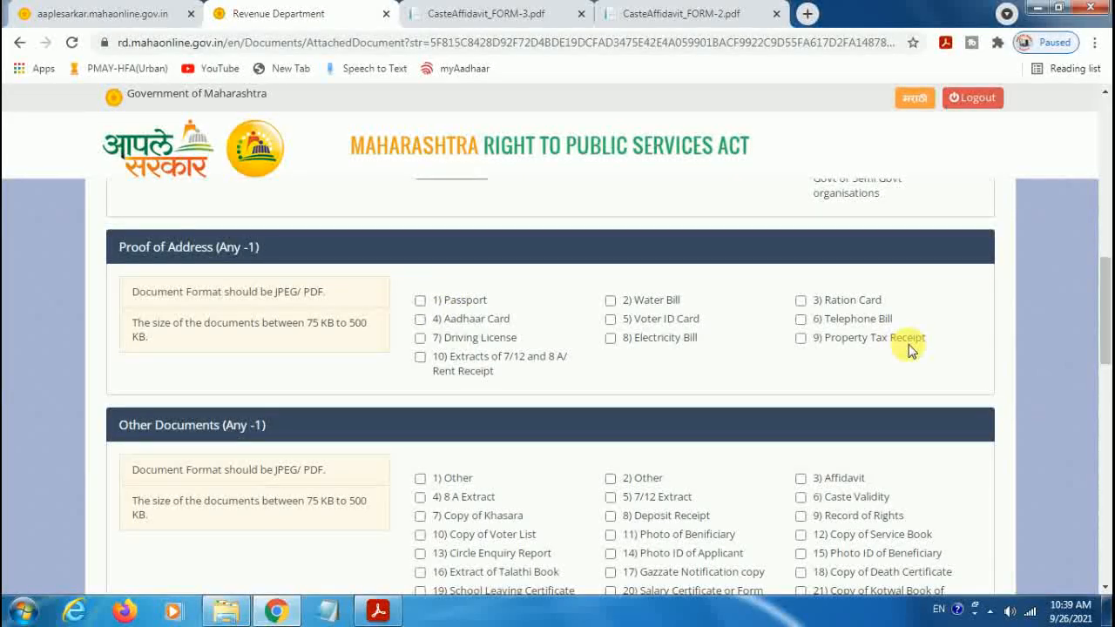
{"action": "left_click_drag", "start_coordinate": [1105, 344], "coordinate": [1104, 355]}
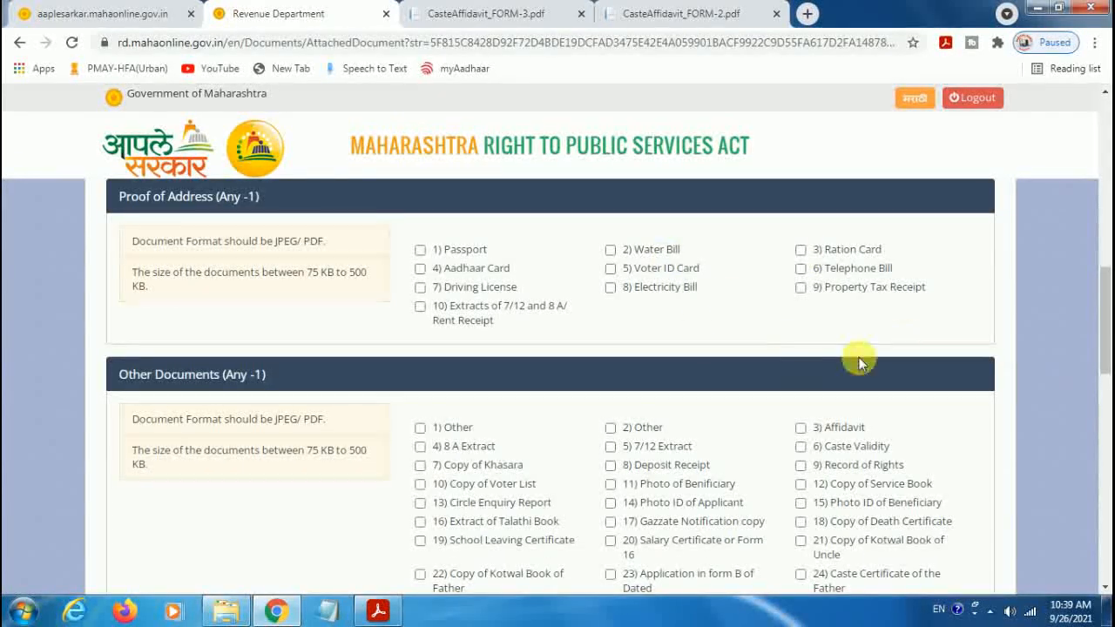
{"action": "left_click", "coordinate": [420, 269]}
{"action": "left_click", "coordinate": [463, 291]}
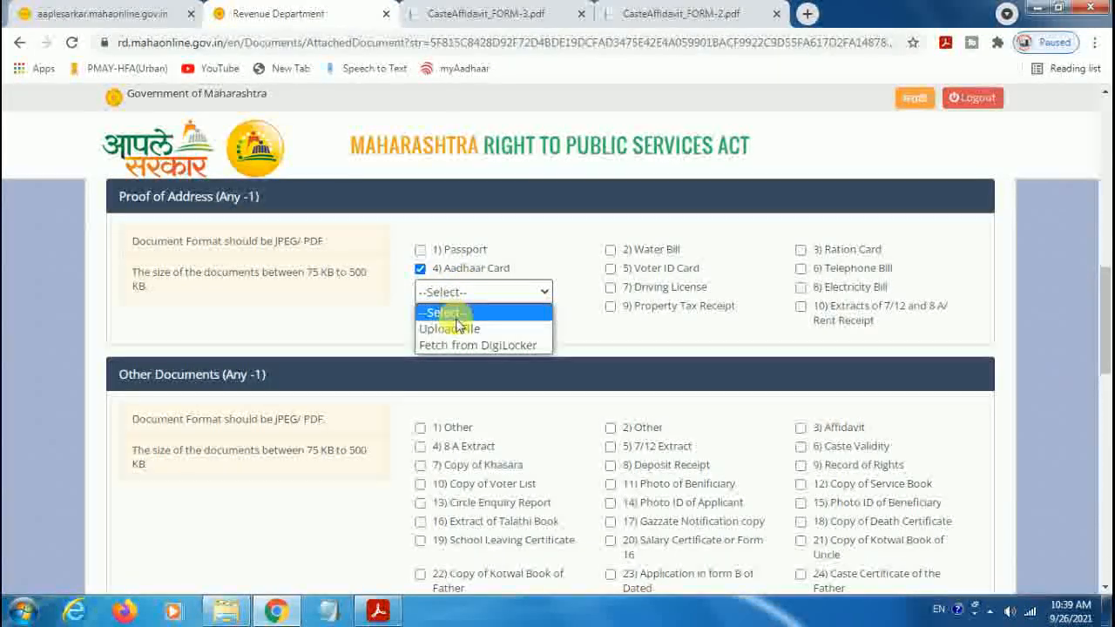
{"action": "left_click", "coordinate": [472, 320]}
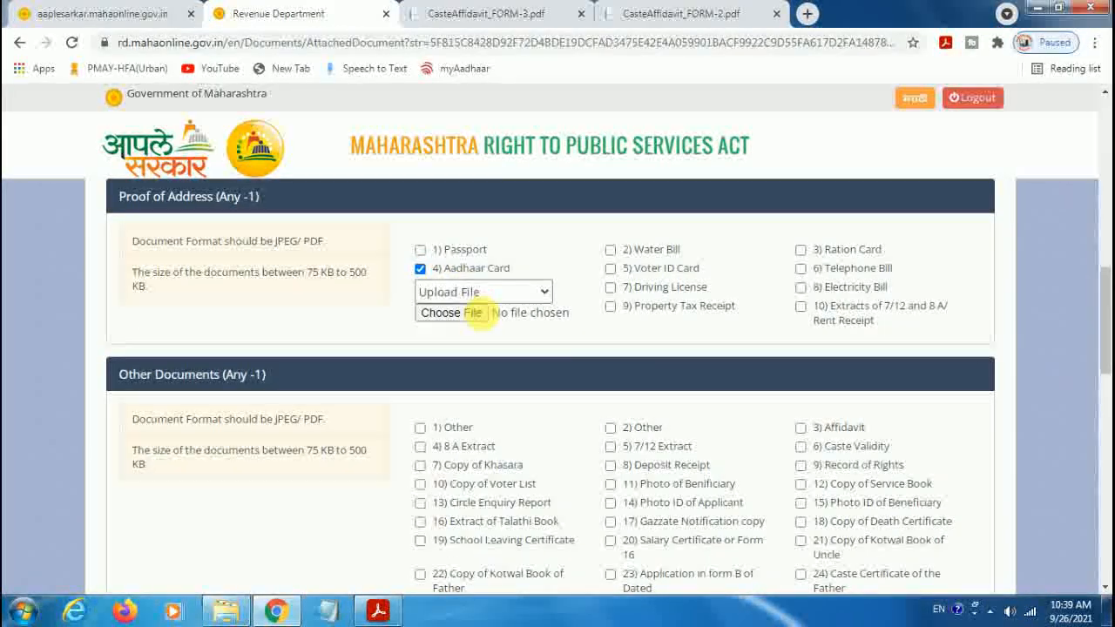
{"action": "left_click", "coordinate": [480, 314]}
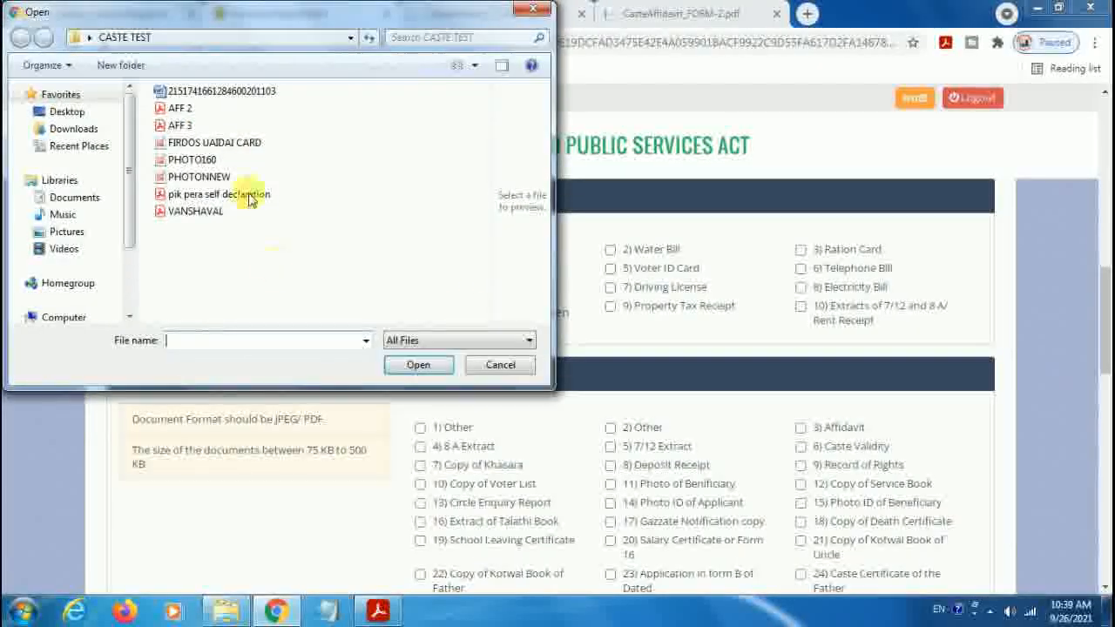
{"action": "left_click", "coordinate": [235, 142]}
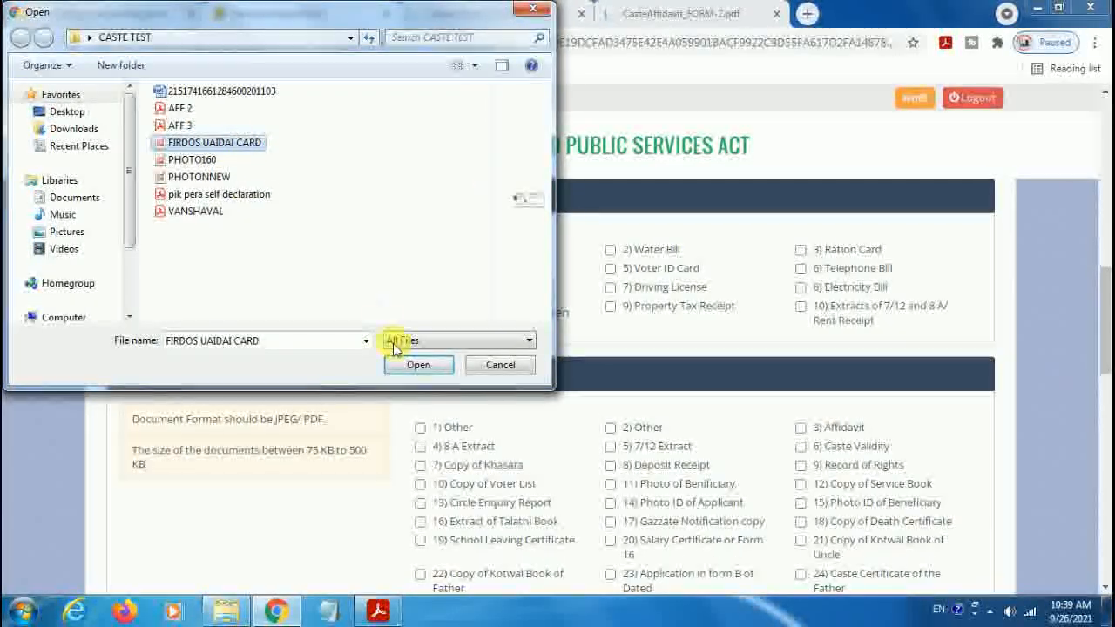
{"action": "left_click", "coordinate": [417, 364]}
Step: Examine the Other Documents list and check it against the date requirements in caste certificate.pdf
{"action": "left_click_drag", "start_coordinate": [1106, 348], "coordinate": [1107, 379]}
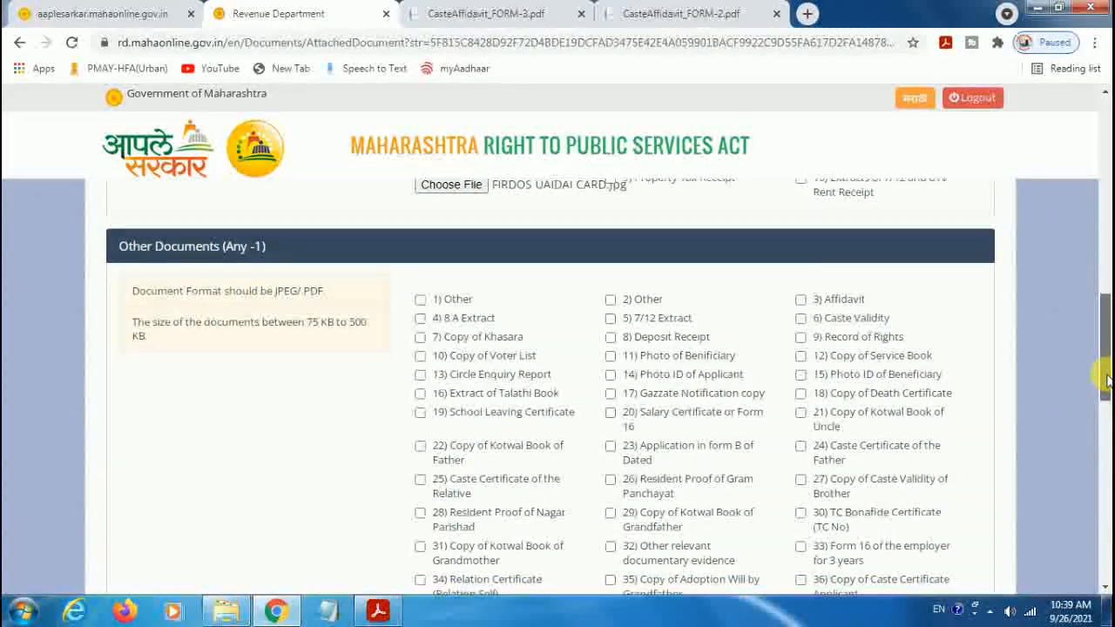
{"action": "left_click", "coordinate": [381, 615]}
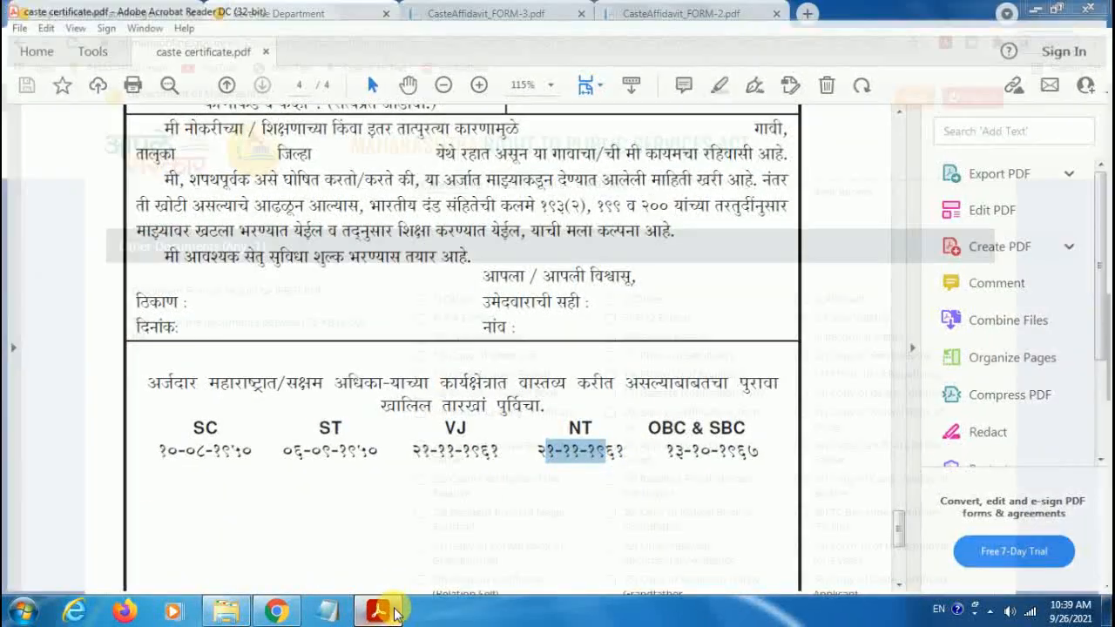
{"action": "left_click", "coordinate": [383, 610]}
{"action": "left_click_drag", "start_coordinate": [1104, 296], "coordinate": [1104, 326]}
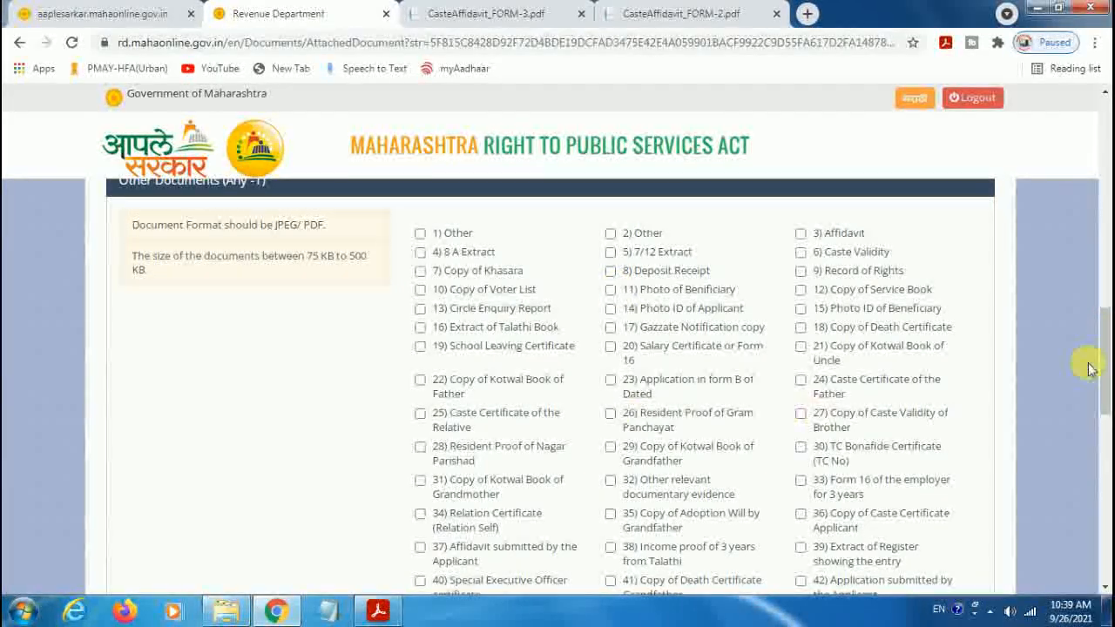
{"action": "scroll", "coordinate": [1104, 358], "scroll_direction": "down", "scroll_amount": 1}
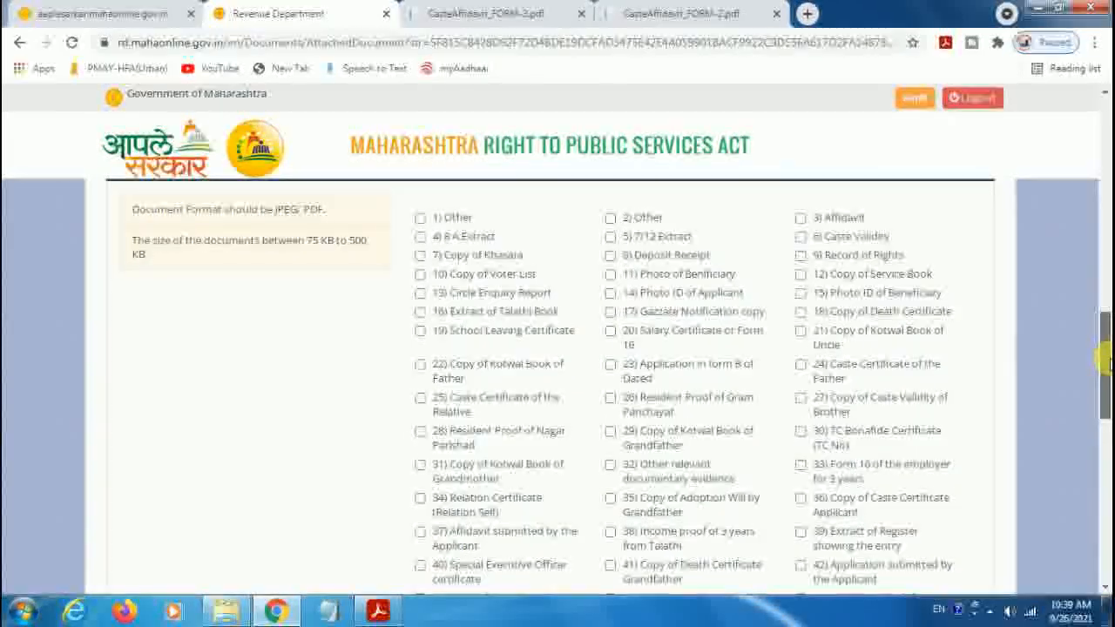
{"action": "mouse_move", "coordinate": [1100, 358]}
{"action": "left_mouse_down"}
{"action": "mouse_move", "coordinate": [1104, 464]}
{"action": "mouse_move", "coordinate": [1104, 362]}
{"action": "left_mouse_up"}
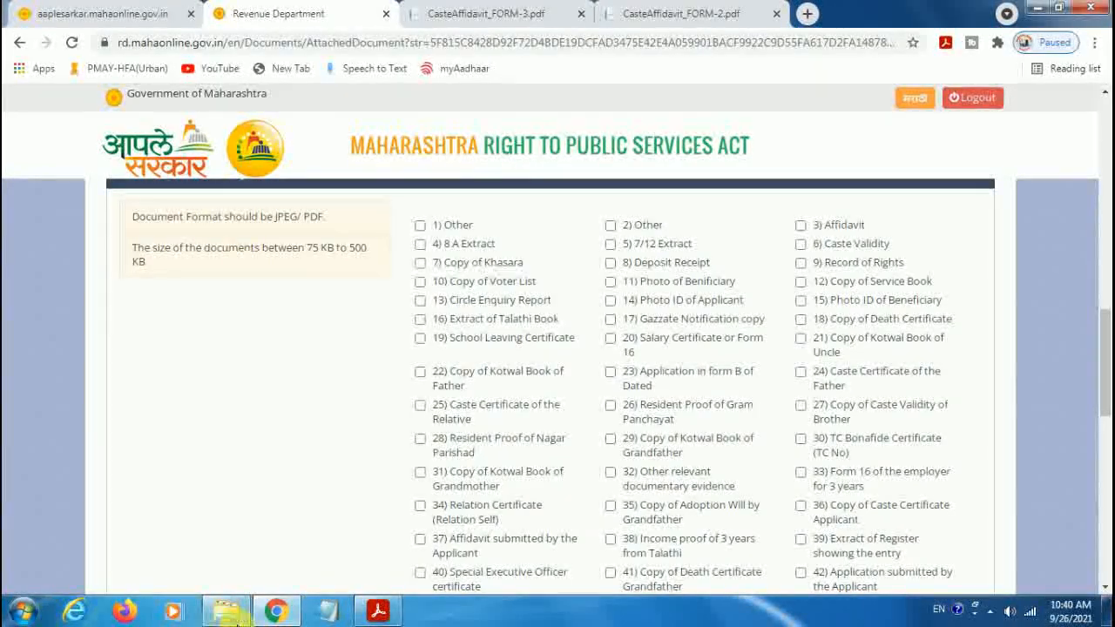
Step: Open the UIDAI card image from the CASTE TEST folder to inspect it and close the viewer
{"action": "left_click", "coordinate": [226, 612]}
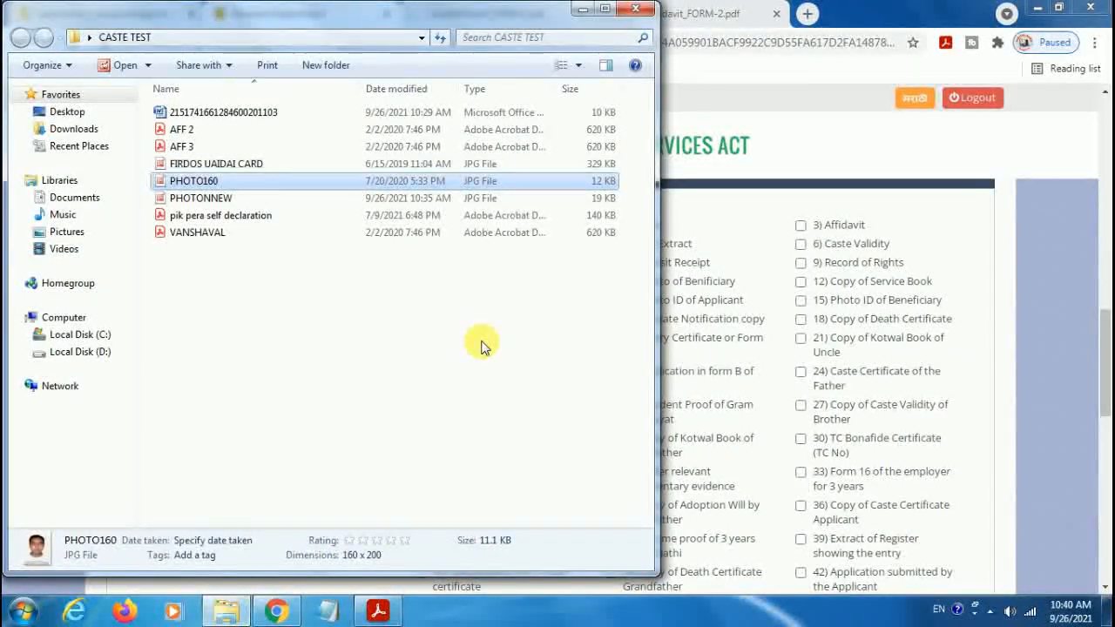
{"action": "left_click", "coordinate": [428, 331]}
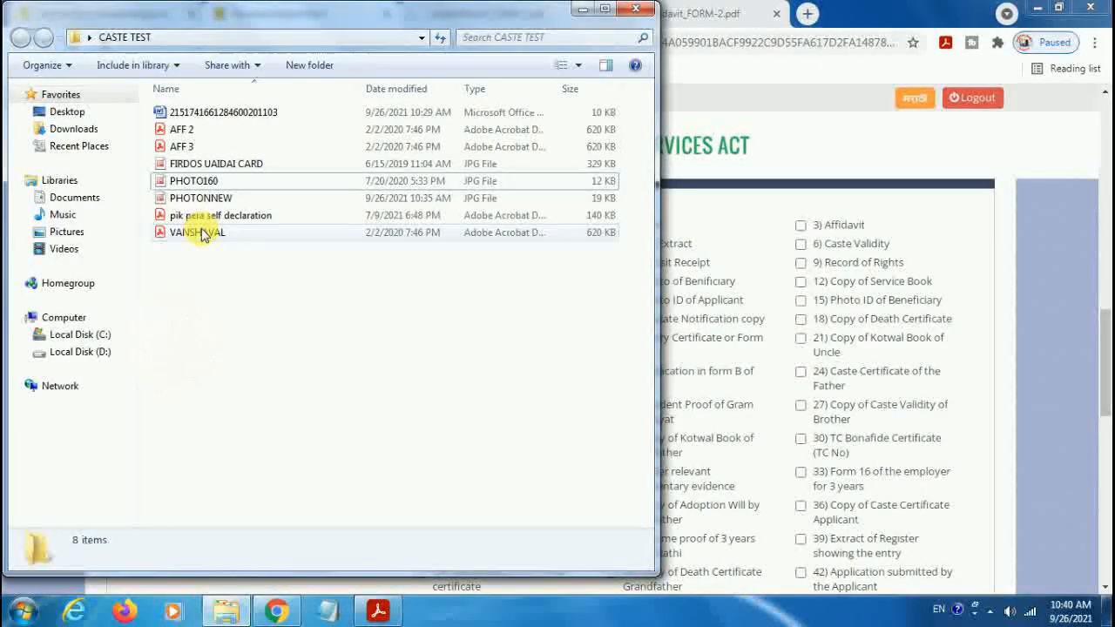
{"action": "left_click", "coordinate": [232, 166]}
{"action": "double_click", "coordinate": [228, 165]}
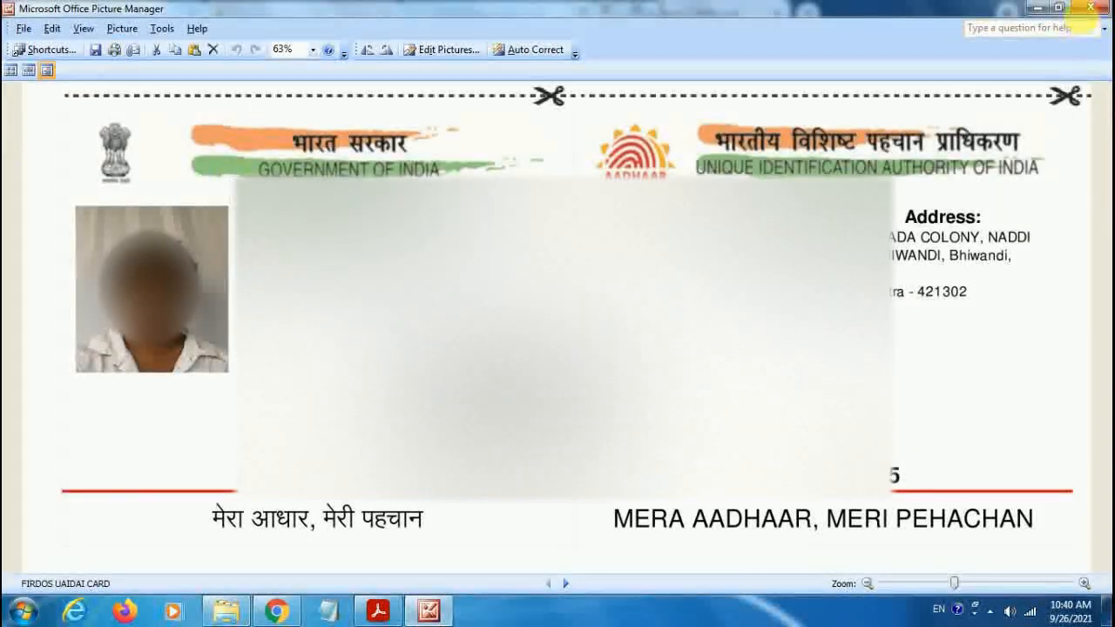
{"action": "left_click", "coordinate": [1089, 8]}
Step: Open the UIDAI card image in Paint, bring up saving it as a JPEG picture, cancel, and close Paint and the folder
{"action": "right_click", "coordinate": [242, 169]}
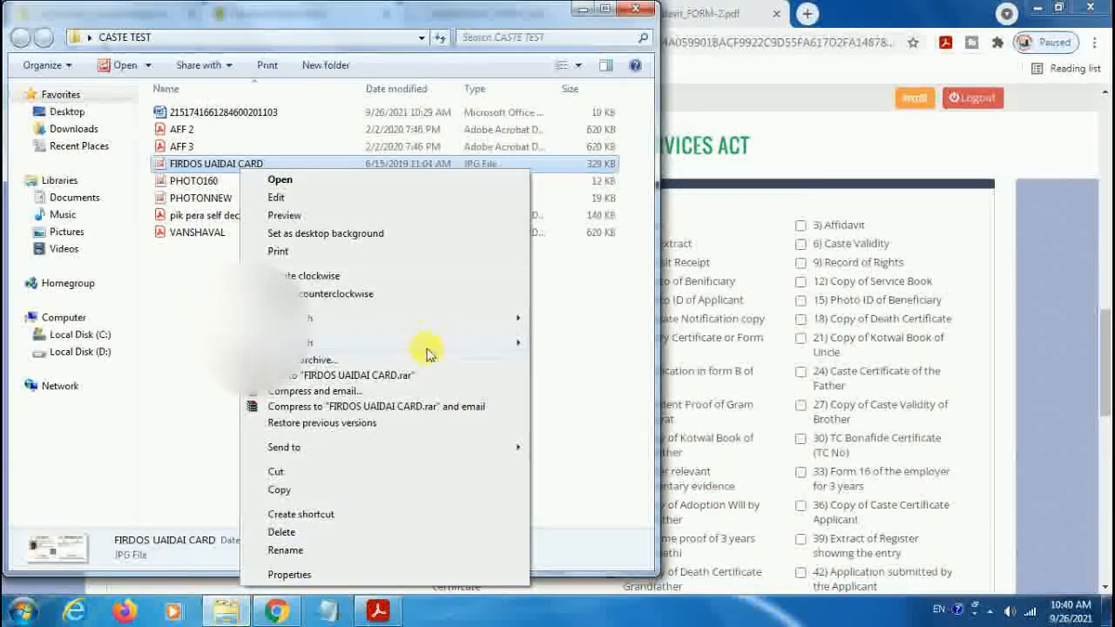
{"action": "mouse_move", "coordinate": [456, 321]}
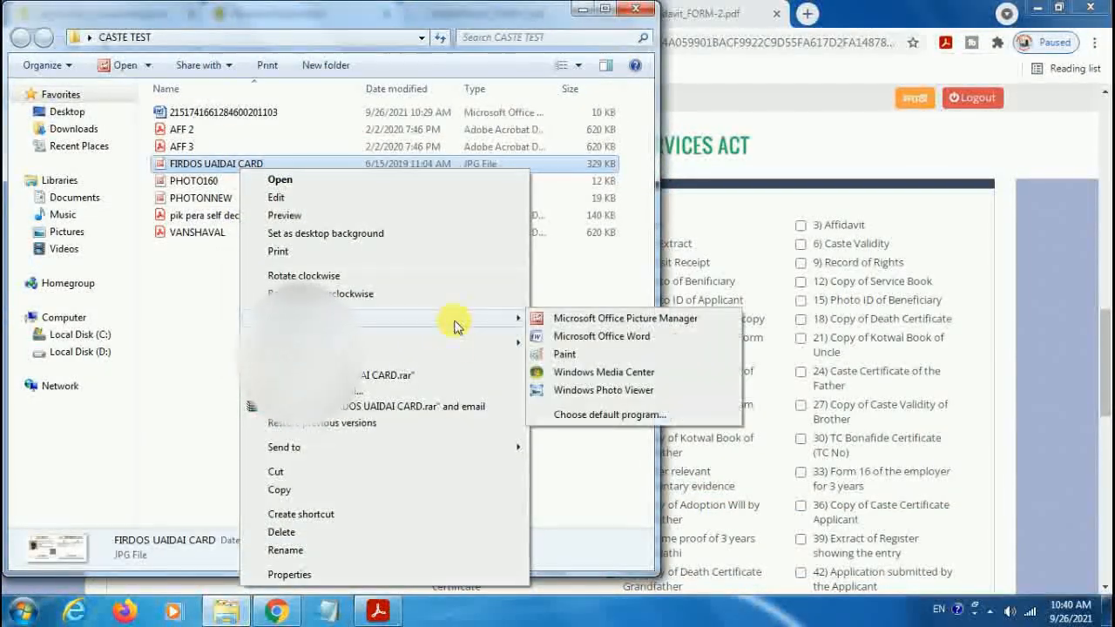
{"action": "left_click", "coordinate": [565, 353]}
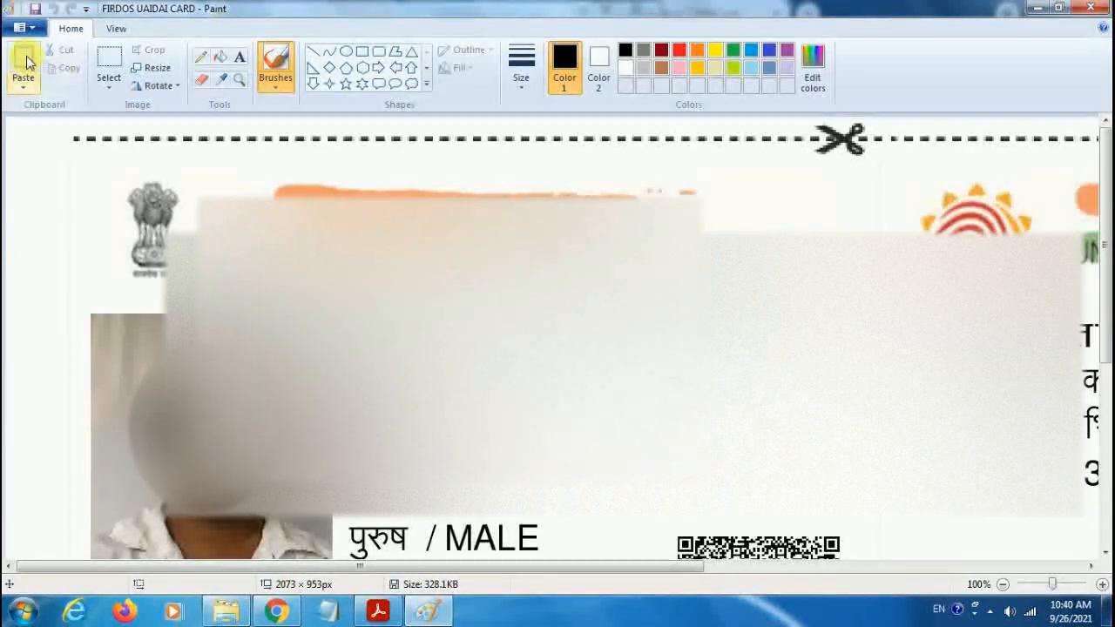
{"action": "left_click", "coordinate": [33, 32]}
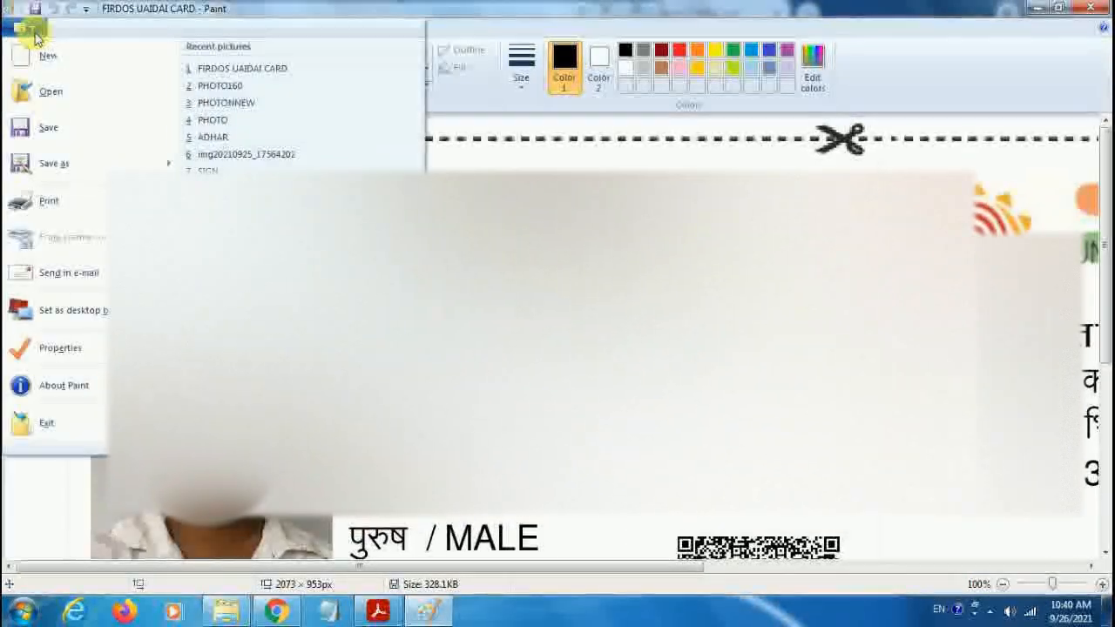
{"action": "mouse_move", "coordinate": [68, 167]}
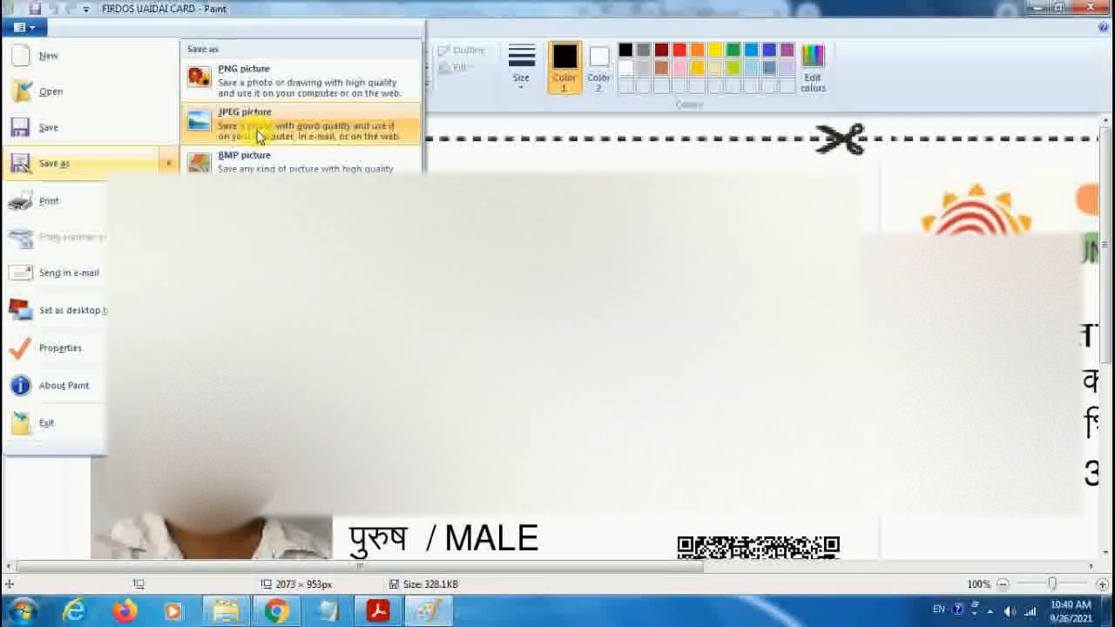
{"action": "key", "text": "Escape"}
{"action": "key", "text": "Escape"}
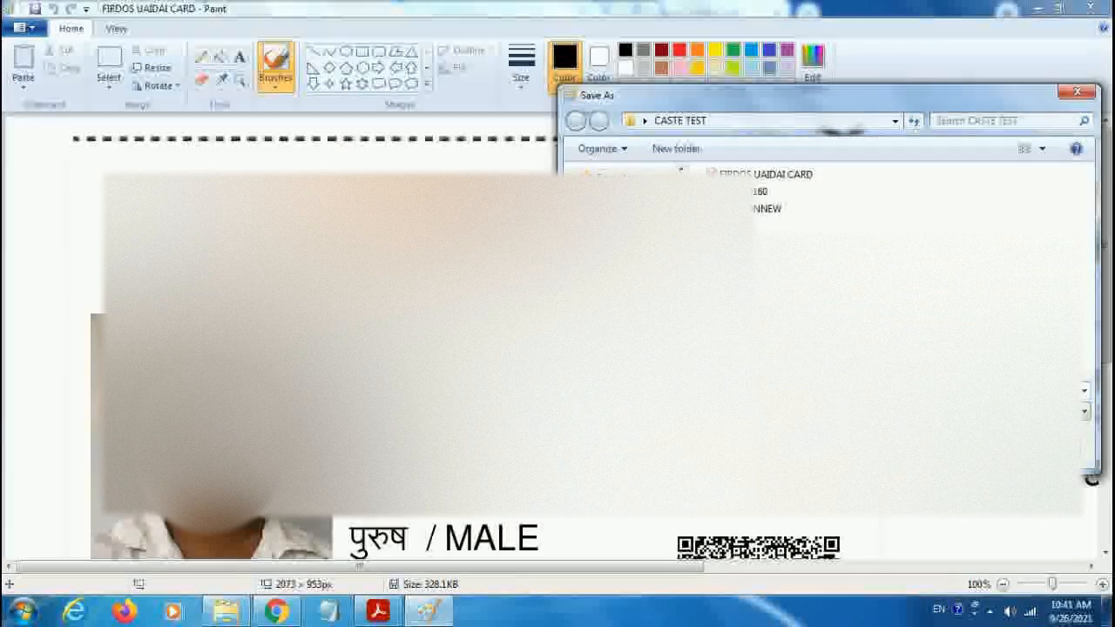
{"action": "left_click", "coordinate": [1043, 449]}
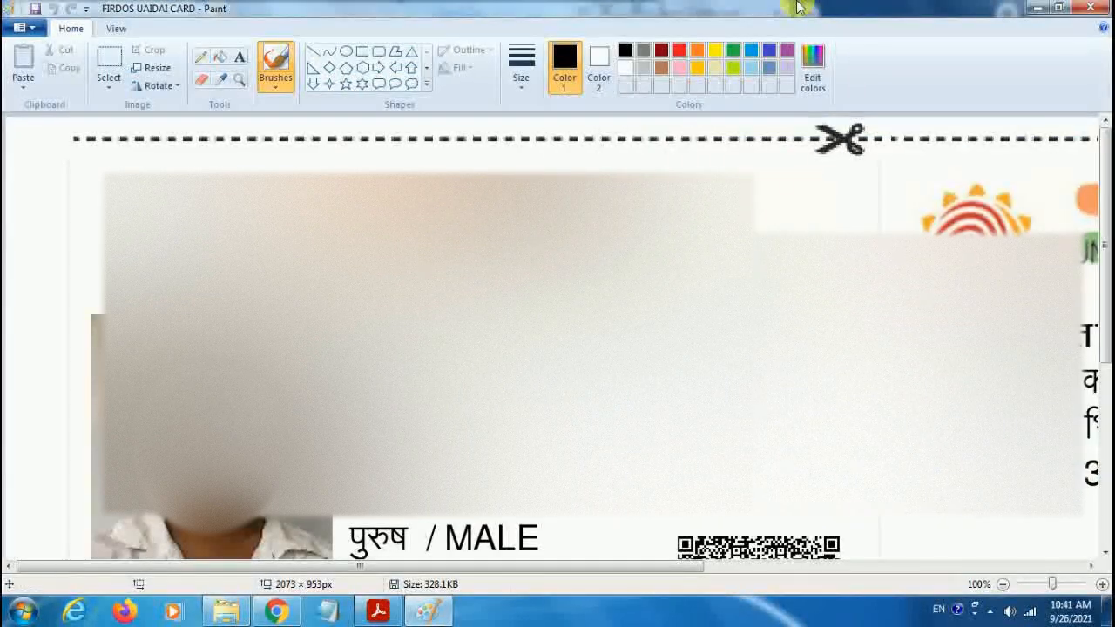
{"action": "left_click", "coordinate": [1089, 7]}
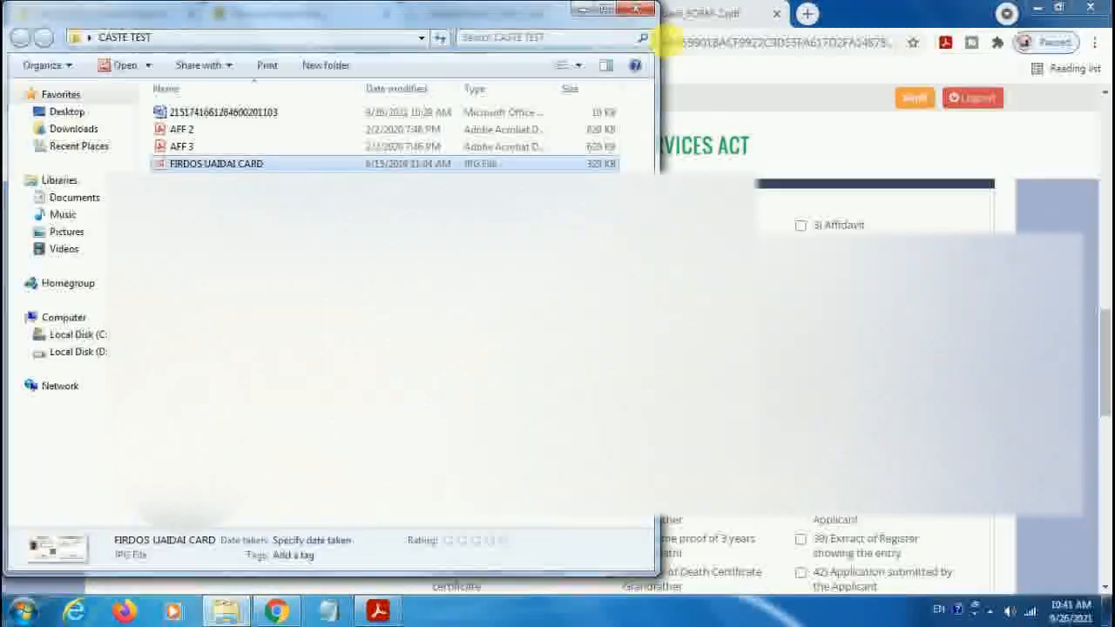
{"action": "left_click", "coordinate": [642, 10]}
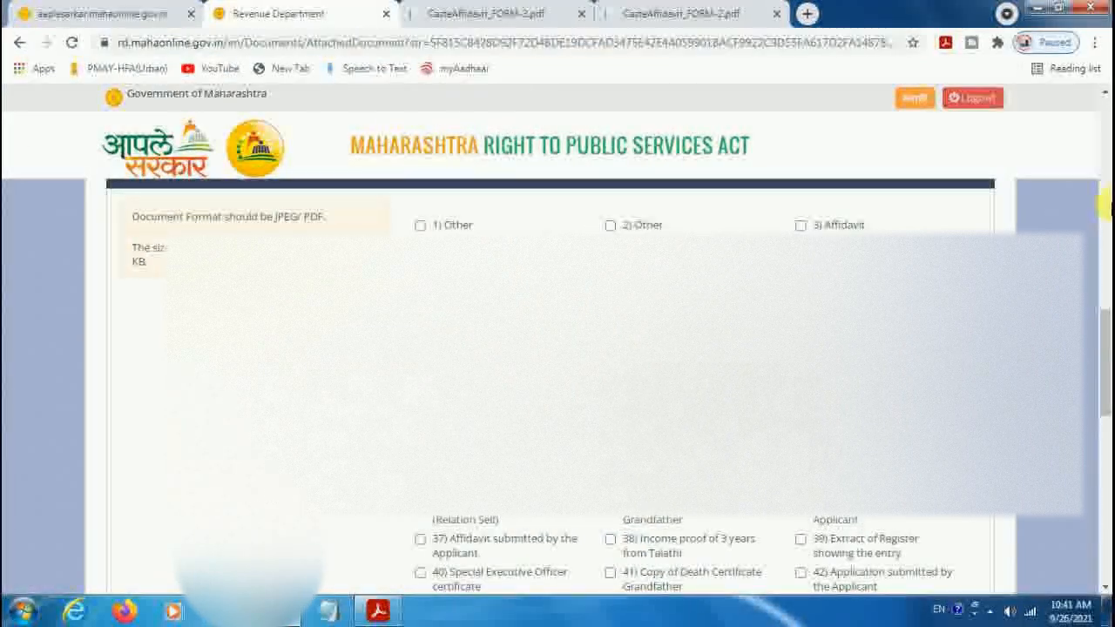
Step: Tick Income proof of 3 years from Talathi under Other Documents and set its submission option to Upload File
{"action": "left_click_drag", "start_coordinate": [1106, 368], "coordinate": [1106, 396]}
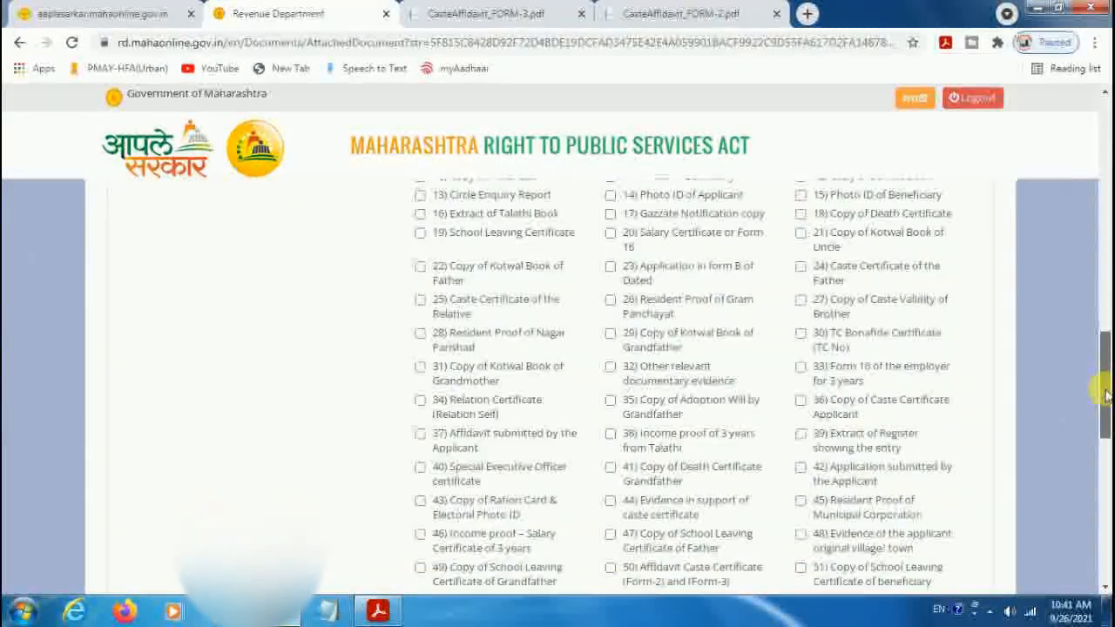
{"action": "left_click", "coordinate": [610, 433]}
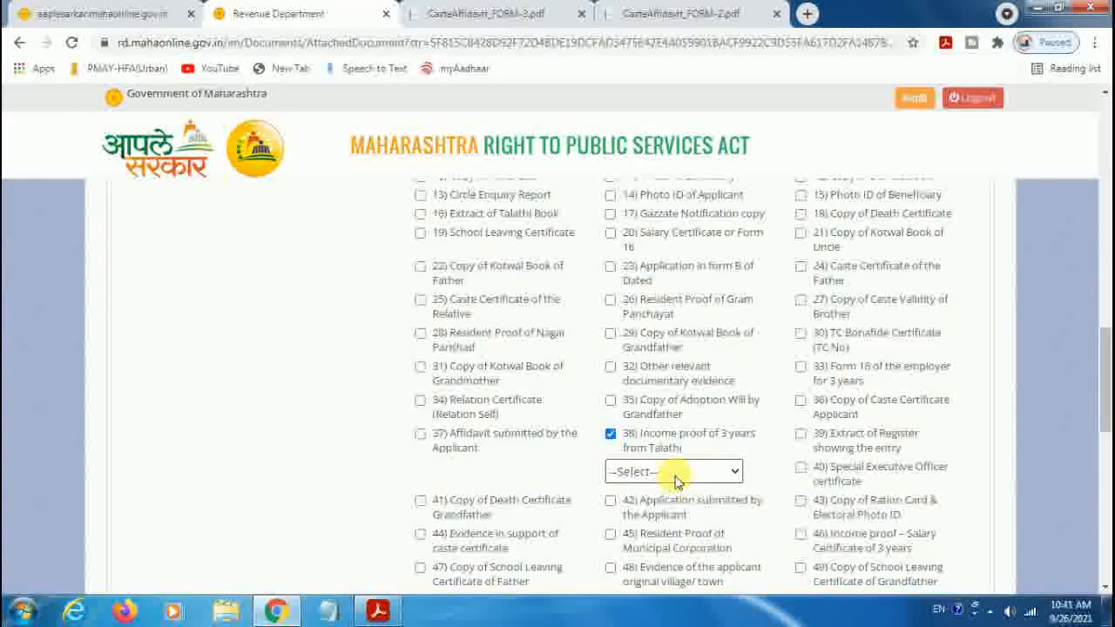
{"action": "left_click", "coordinate": [671, 471]}
{"action": "left_click", "coordinate": [668, 508]}
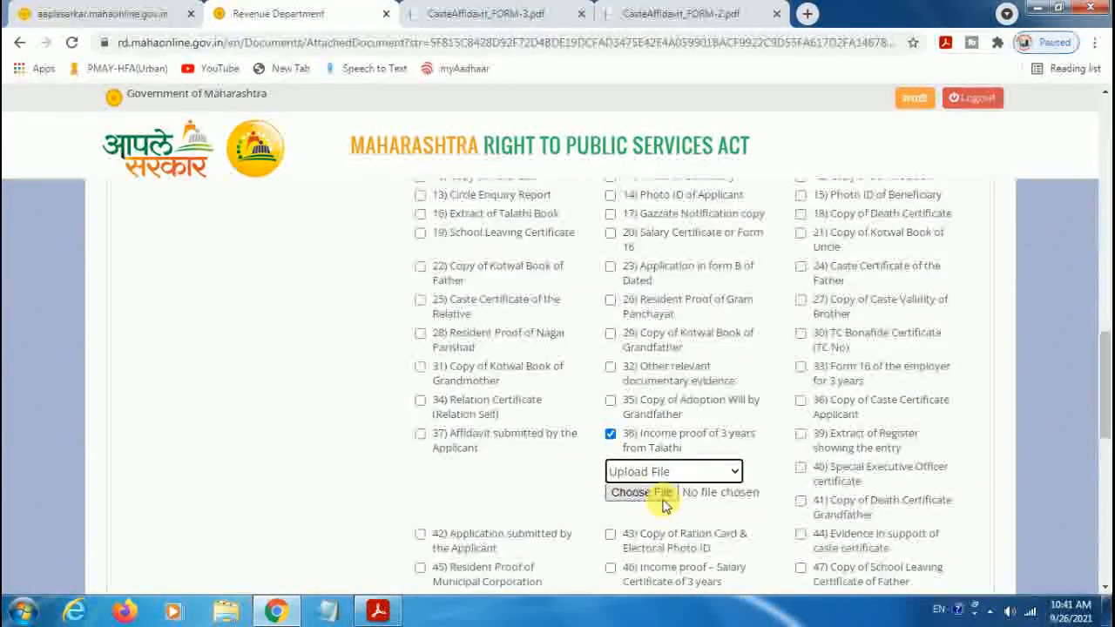
{"action": "scroll", "coordinate": [662, 505], "scroll_direction": "down", "scroll_amount": 1}
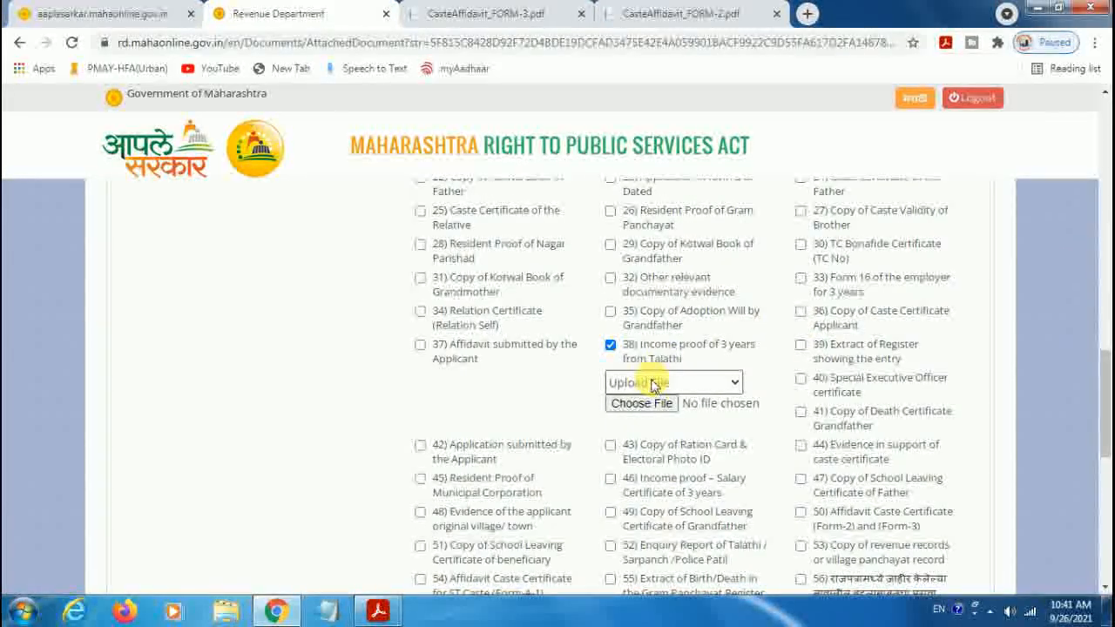
Step: Open the Self Declaration form linked below the document list and download SelfDeclaration.pdf
{"action": "left_click_drag", "start_coordinate": [1105, 426], "coordinate": [1098, 530]}
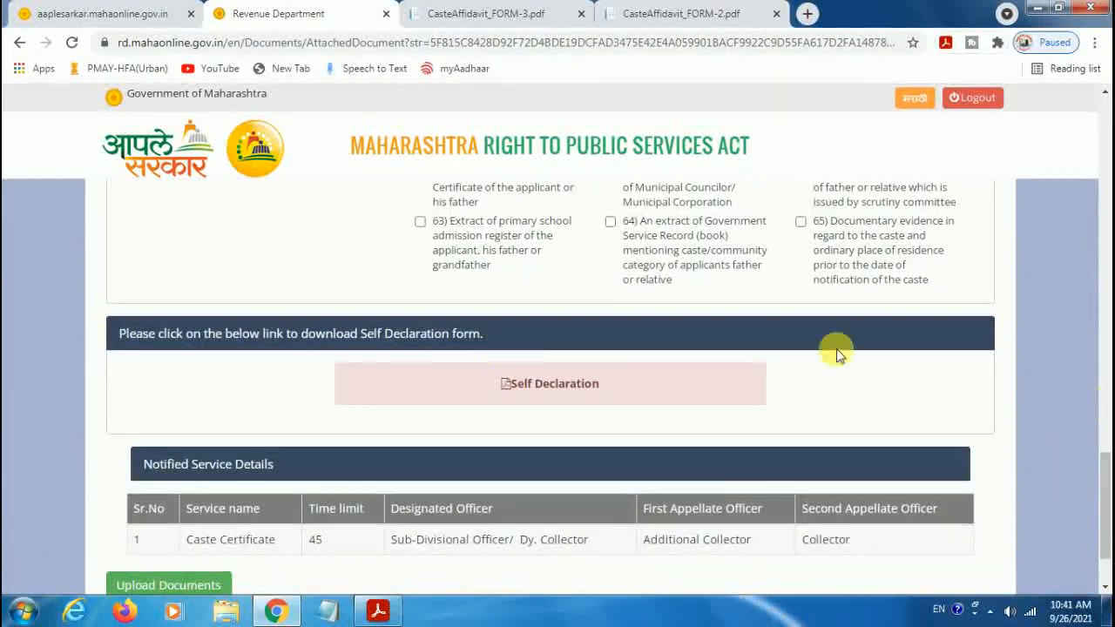
{"action": "left_click", "coordinate": [512, 383]}
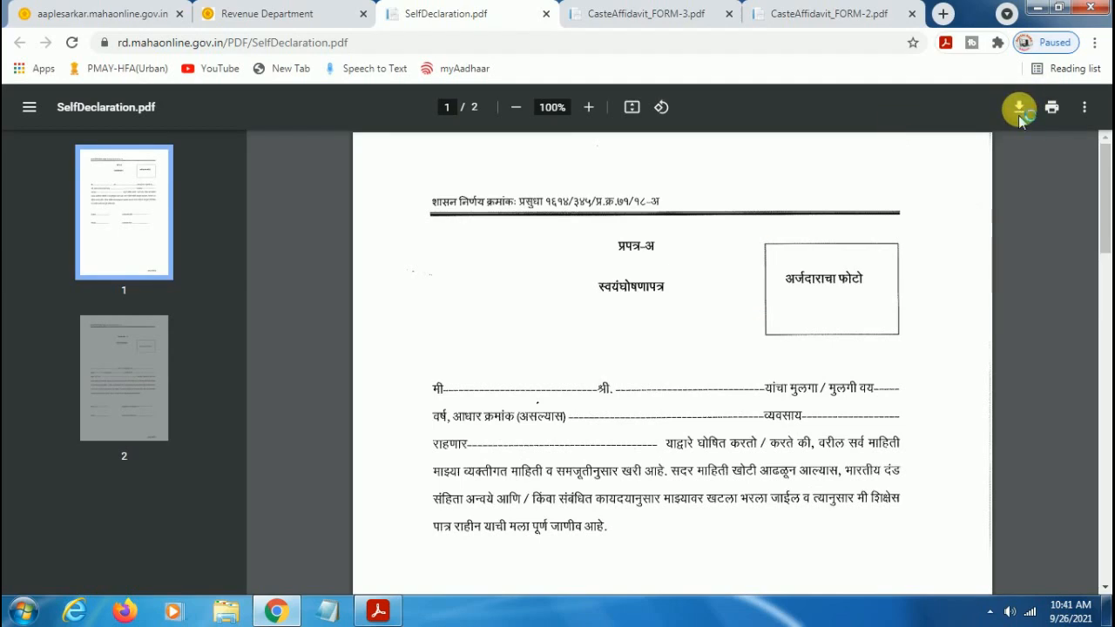
{"action": "left_click", "coordinate": [1019, 108]}
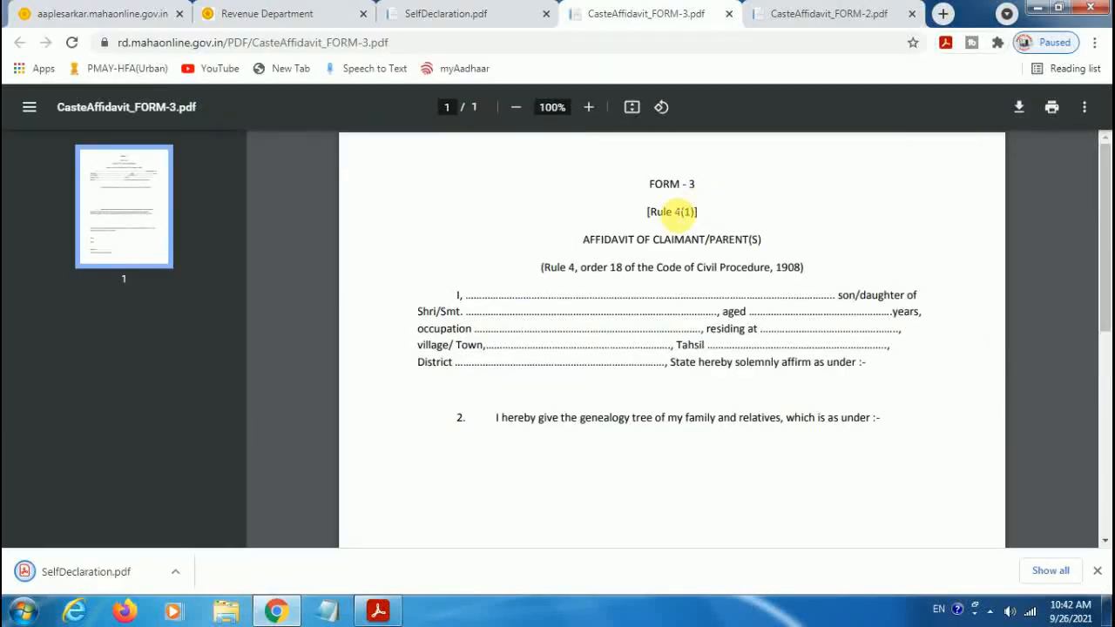
Step: Look through the CasteAffidavit FORM-3, FORM-2 and SelfDeclaration PDFs, and return to the document upload page
{"action": "mouse_move", "coordinate": [1104, 296]}
{"action": "left_mouse_down"}
{"action": "mouse_move", "coordinate": [1106, 477]}
{"action": "mouse_move", "coordinate": [1102, 183]}
{"action": "left_mouse_up"}
{"action": "left_click", "coordinate": [810, 12]}
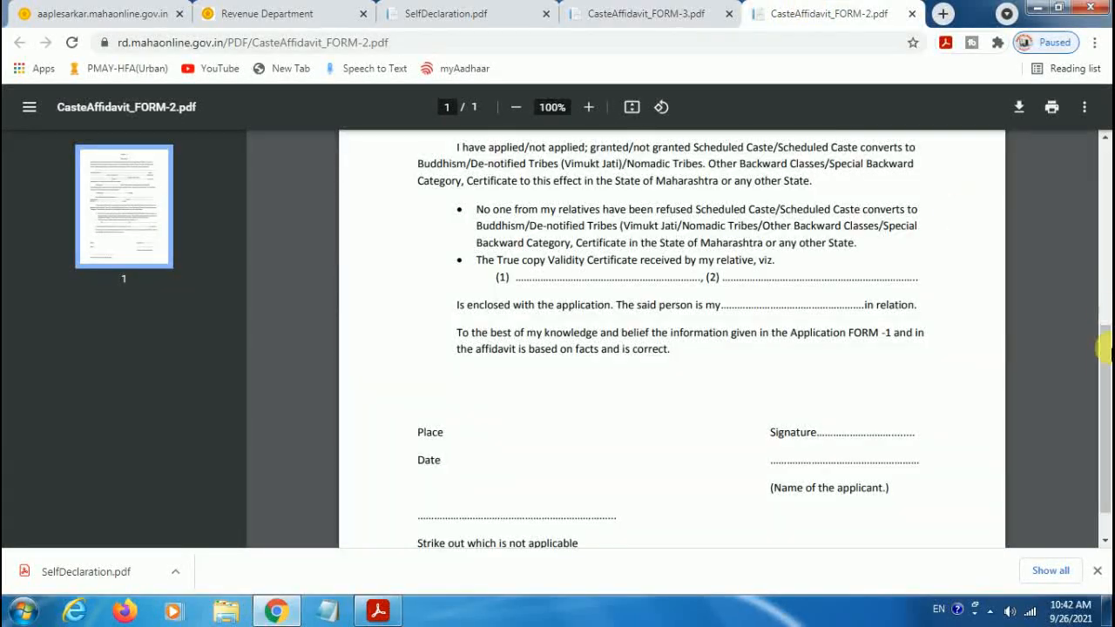
{"action": "mouse_move", "coordinate": [1099, 349]}
{"action": "left_mouse_down"}
{"action": "mouse_move", "coordinate": [1106, 117]}
{"action": "mouse_move", "coordinate": [1106, 340]}
{"action": "left_mouse_up"}
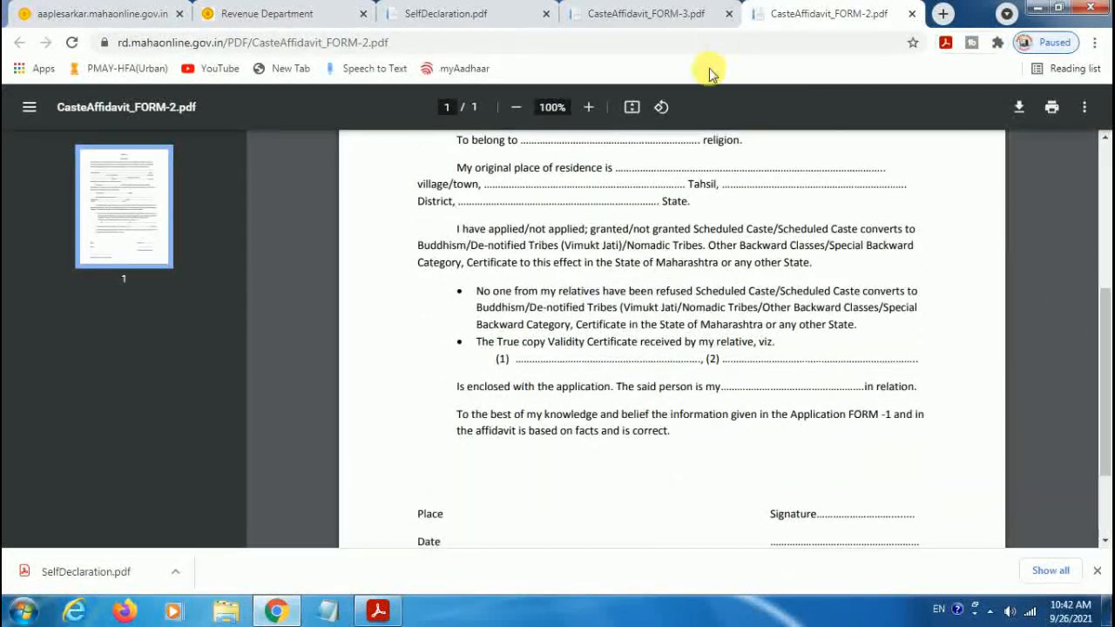
{"action": "left_click", "coordinate": [644, 13]}
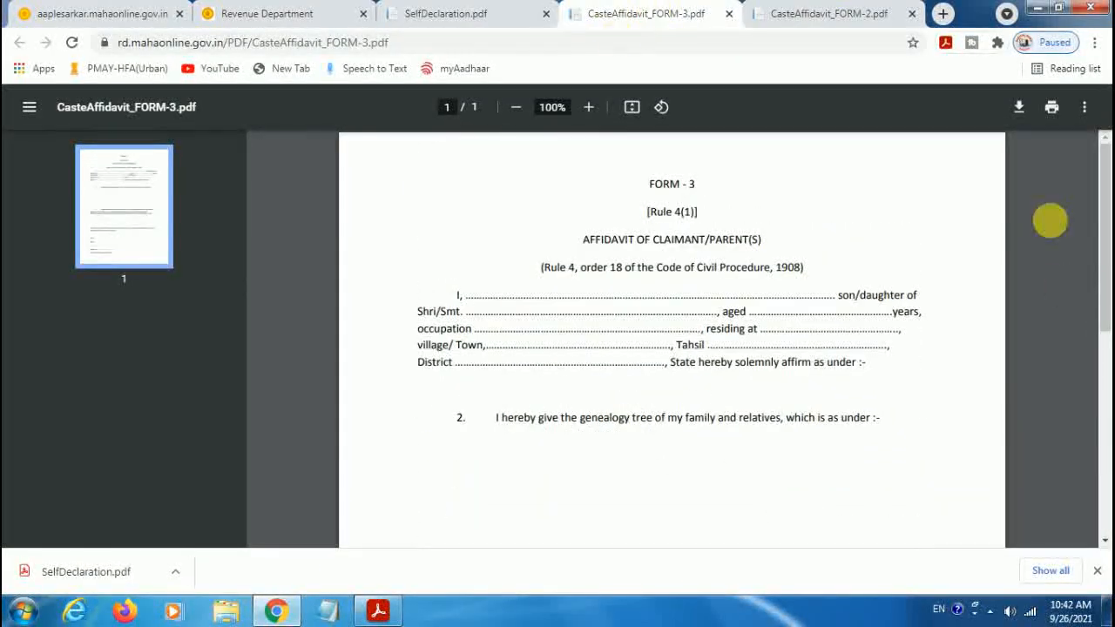
{"action": "left_click_drag", "start_coordinate": [1104, 274], "coordinate": [1106, 202]}
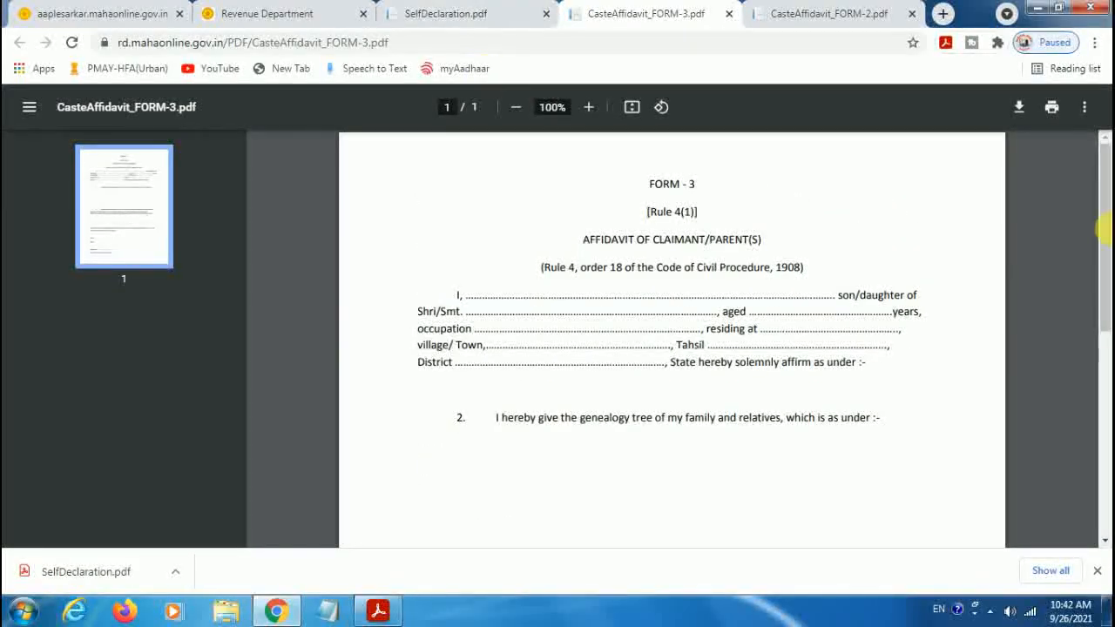
{"action": "left_click", "coordinate": [454, 18]}
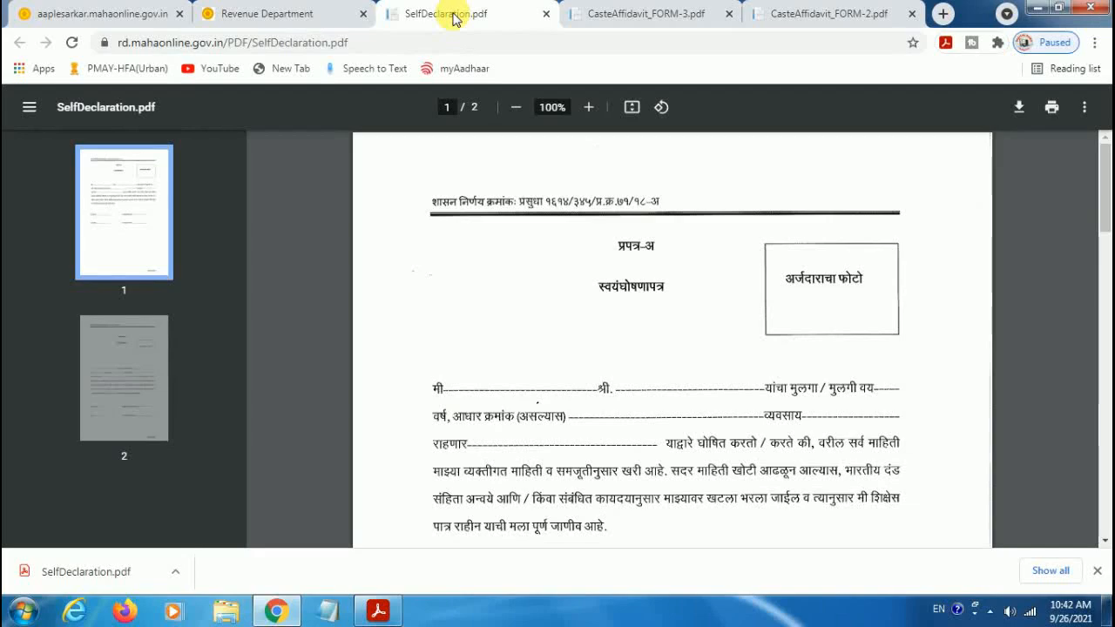
{"action": "left_click", "coordinate": [265, 16]}
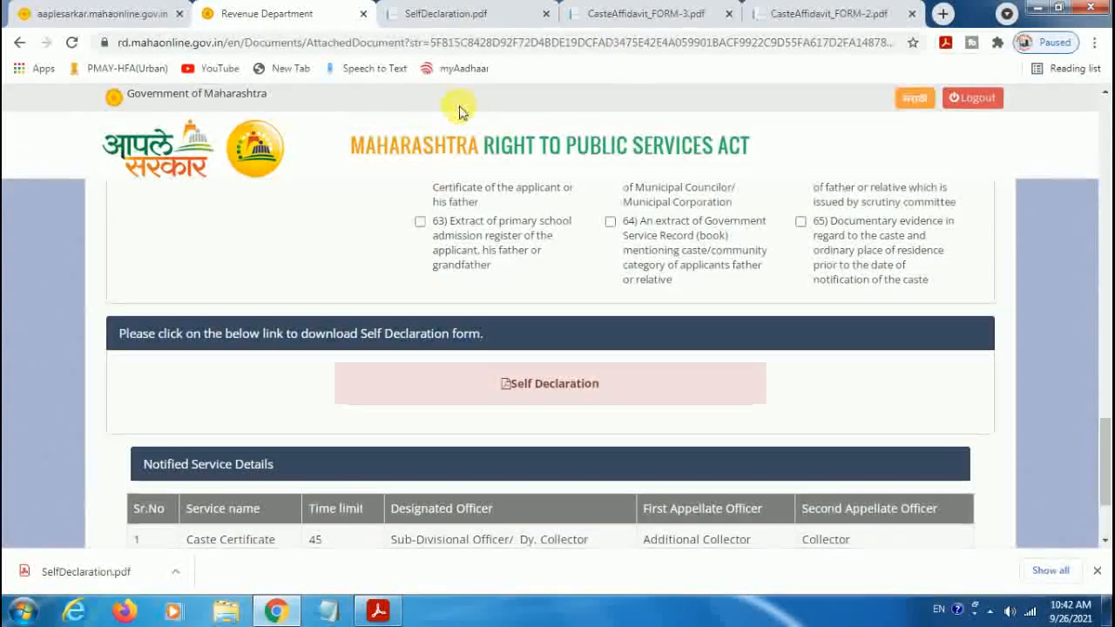
Step: Submit the attached documents for the caste certificate application and acknowledge the information message
{"action": "scroll", "coordinate": [1102, 448], "scroll_direction": "down", "scroll_amount": 2}
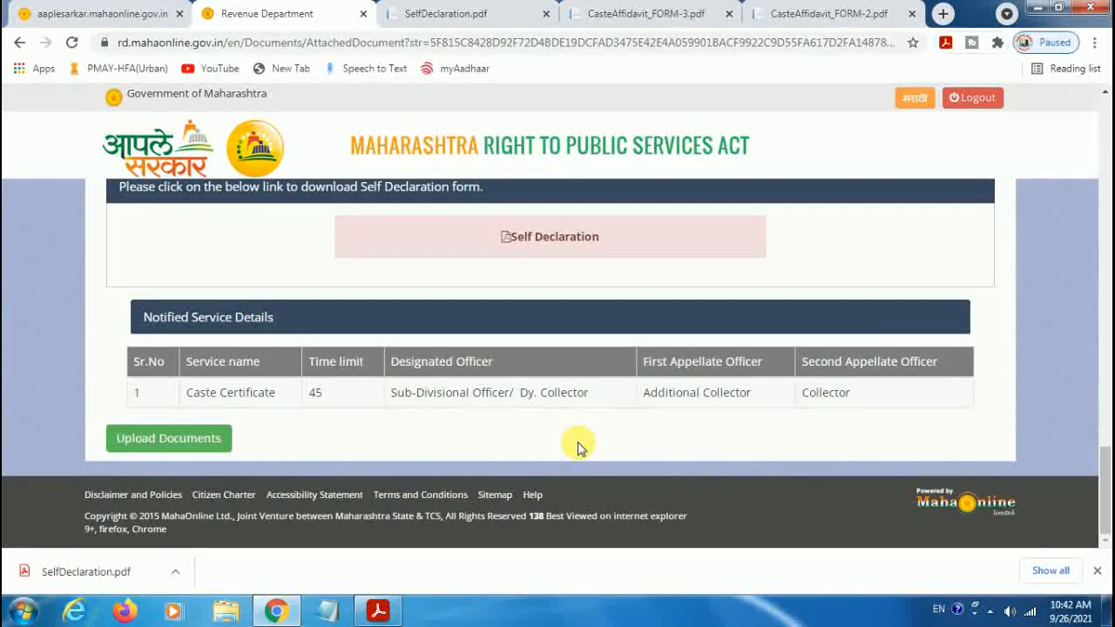
{"action": "left_click", "coordinate": [185, 512]}
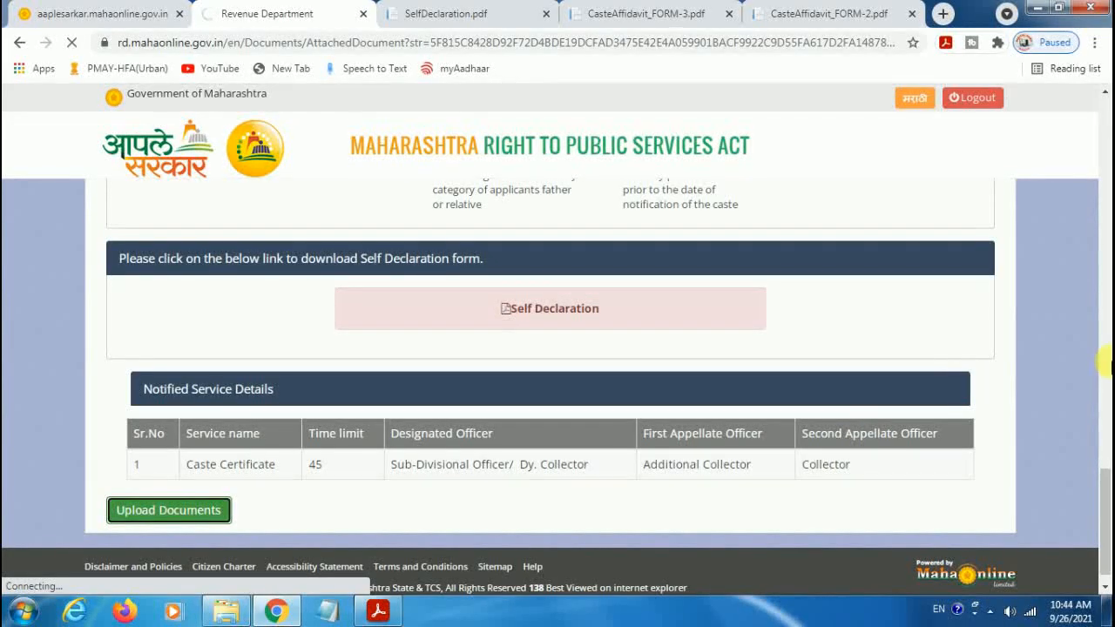
{"action": "scroll", "coordinate": [1106, 487], "scroll_direction": "up", "scroll_amount": 2}
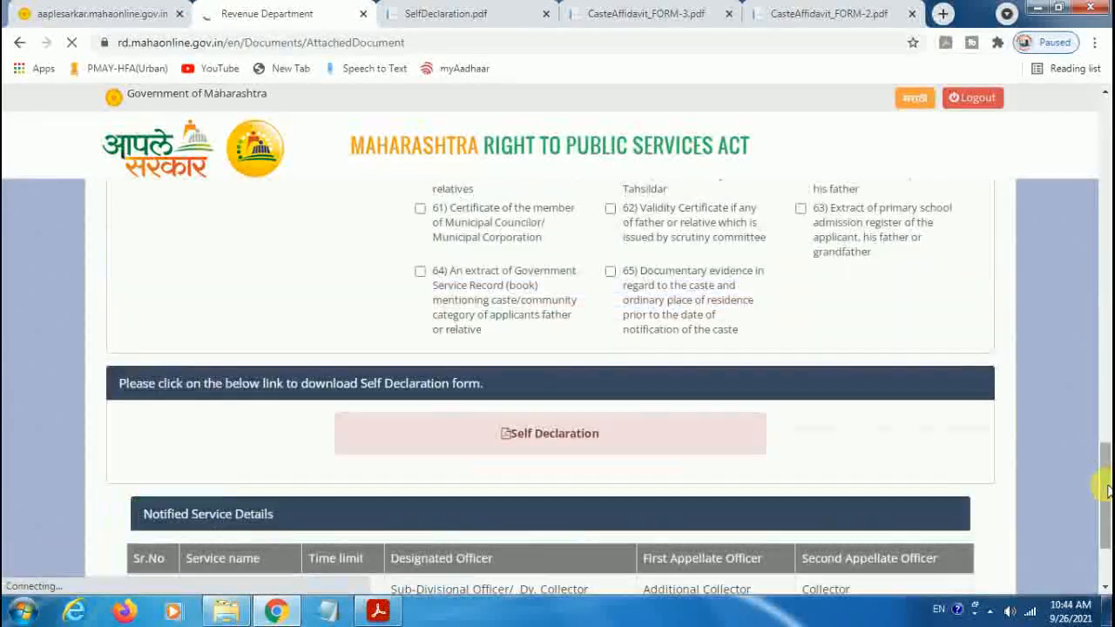
{"action": "scroll", "coordinate": [1101, 348], "scroll_direction": "up", "scroll_amount": 5}
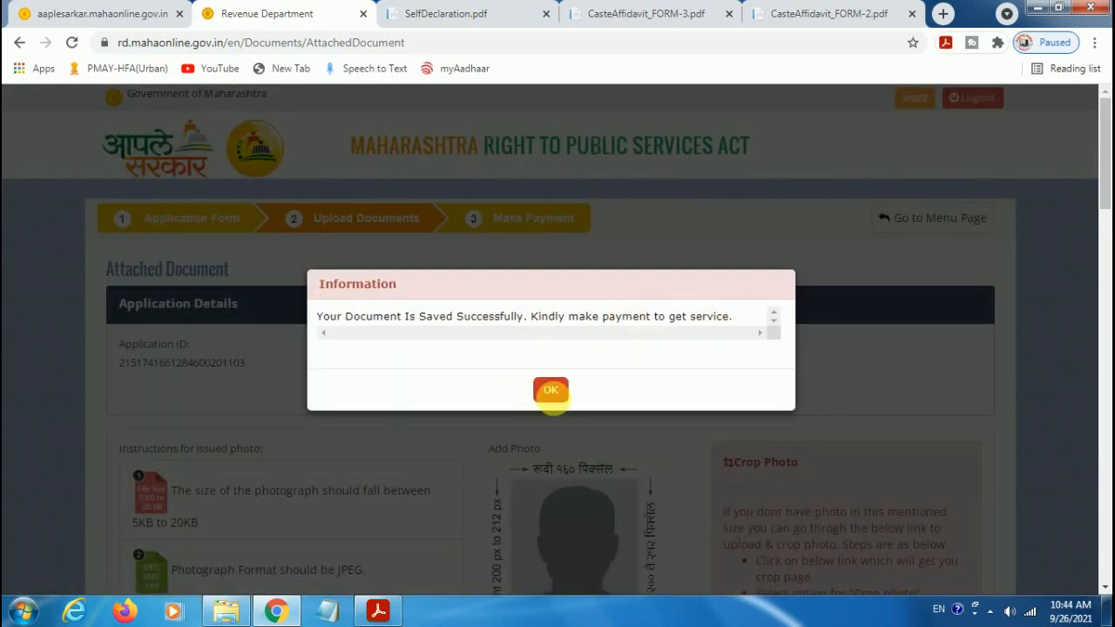
{"action": "left_click", "coordinate": [550, 391]}
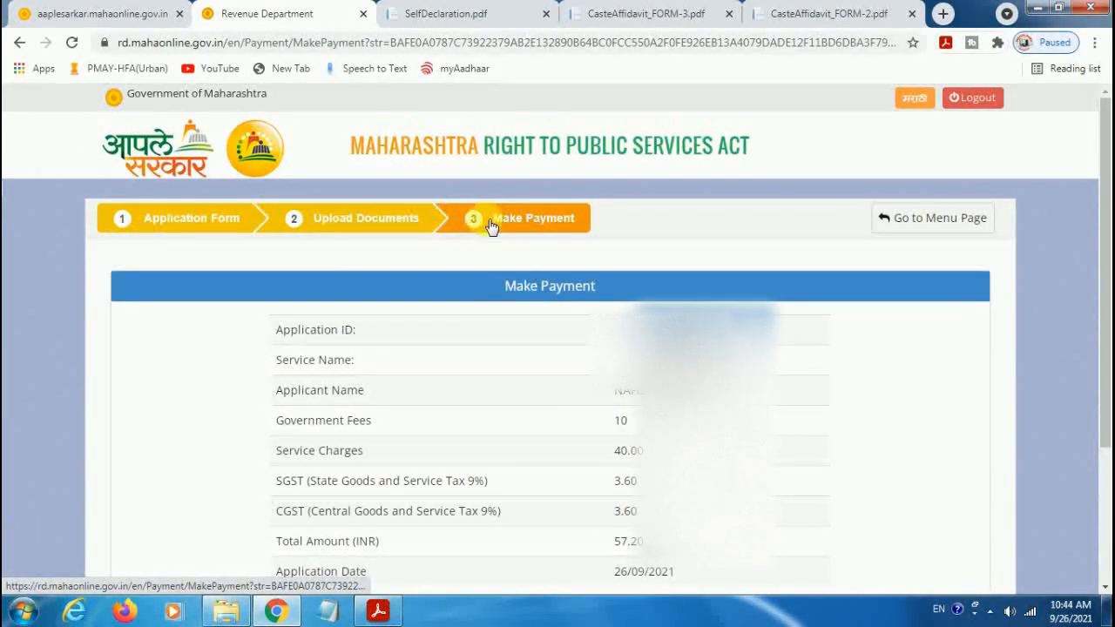
Step: Review the application's fee details and confirm them to proceed to the Mahaonline payment gateway
{"action": "scroll", "coordinate": [1104, 307], "scroll_direction": "down", "scroll_amount": 2}
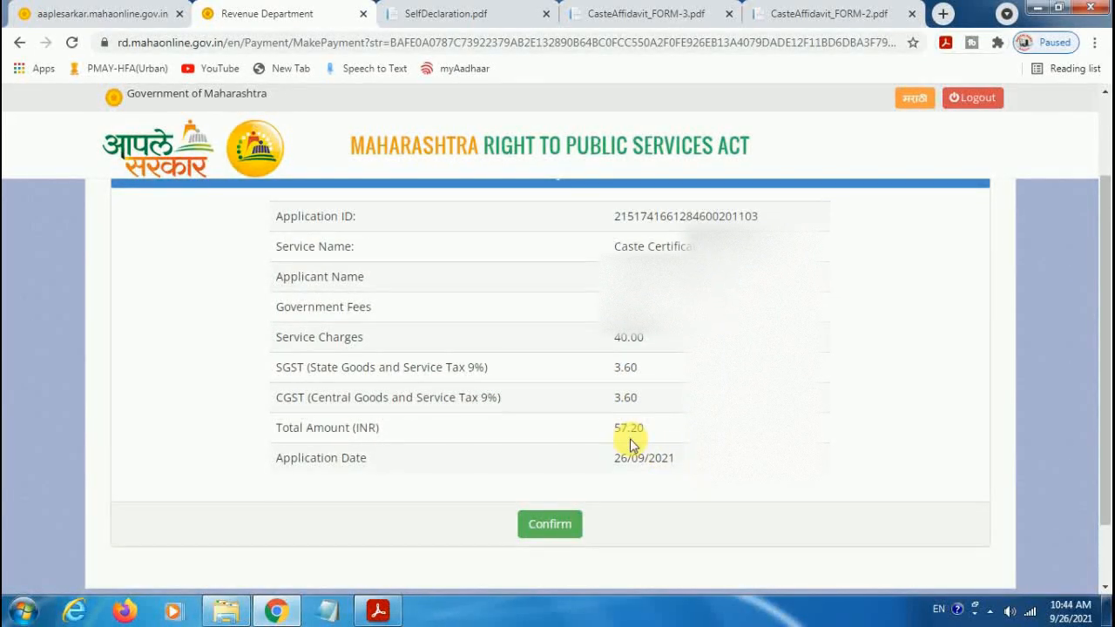
{"action": "left_click", "coordinate": [549, 523]}
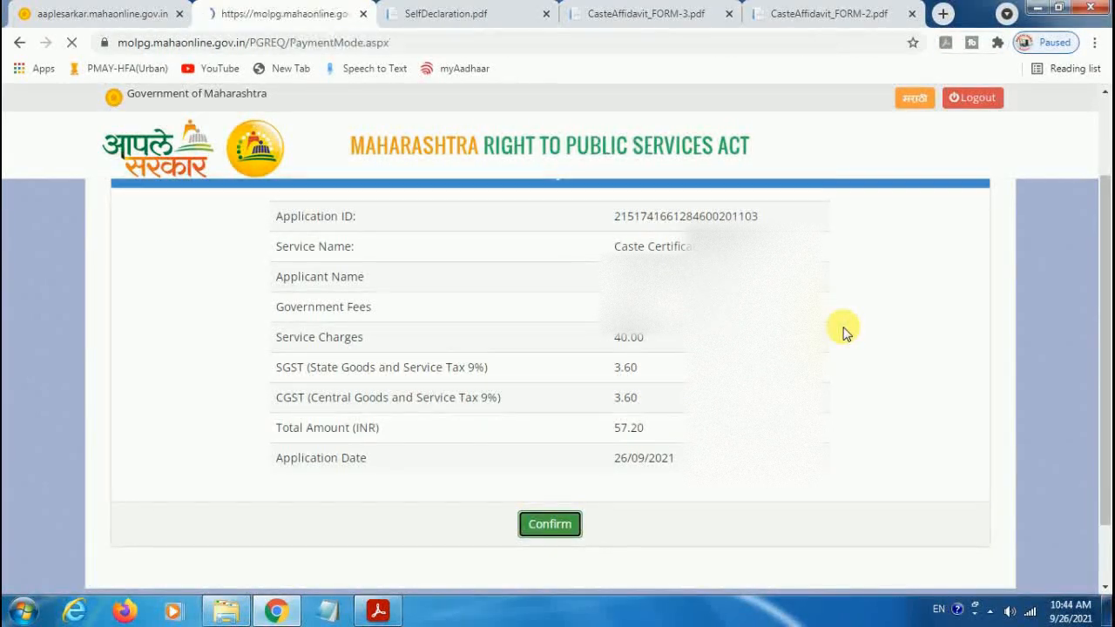
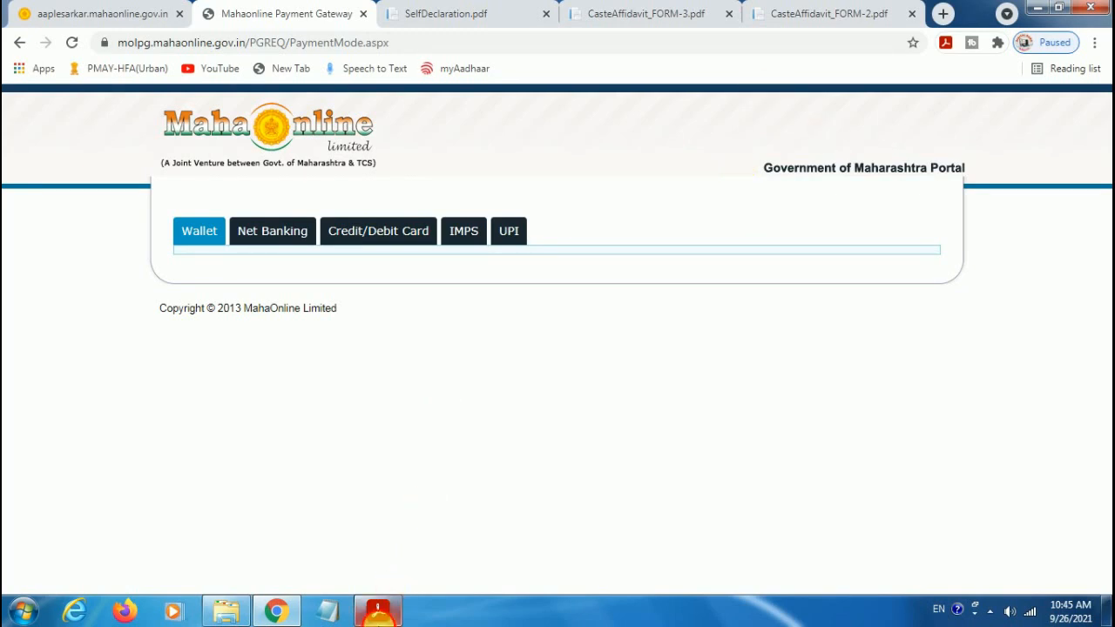
{"action": "left_click", "coordinate": [378, 611]}
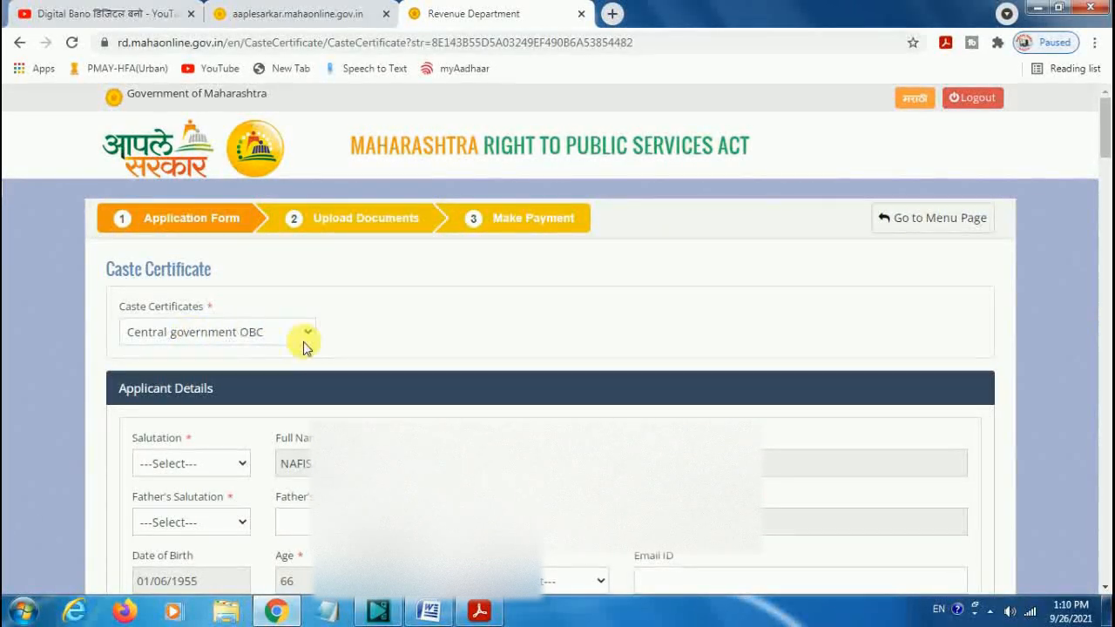
Step: Choose Central government OBC as the caste certificate type and ANSARI(191) as the beneficiary's caste
{"action": "left_click", "coordinate": [252, 335]}
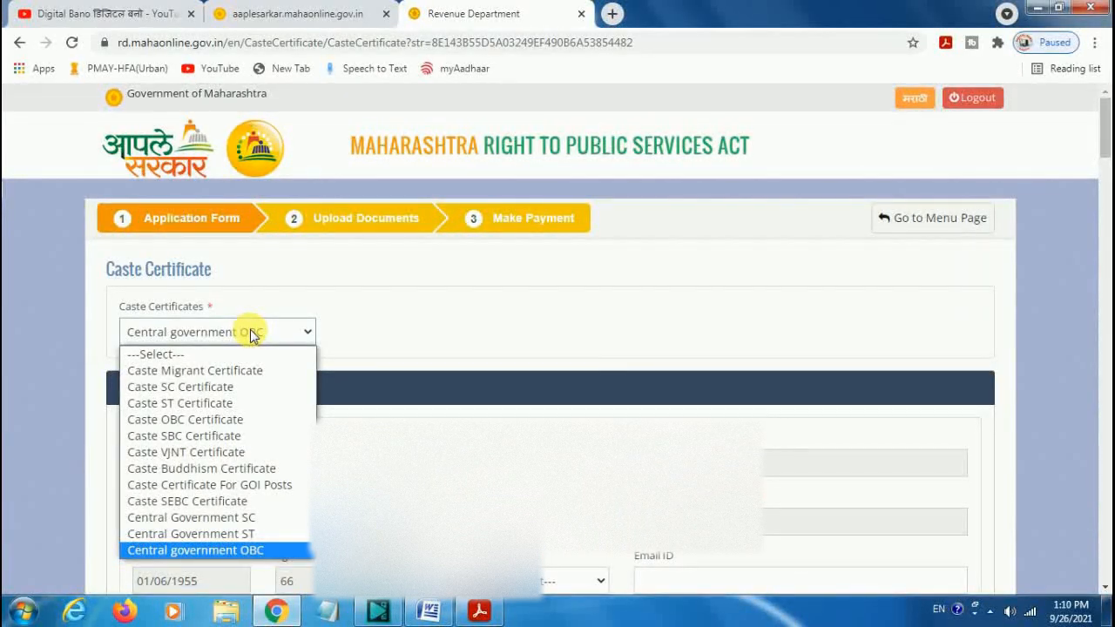
{"action": "left_click", "coordinate": [262, 550]}
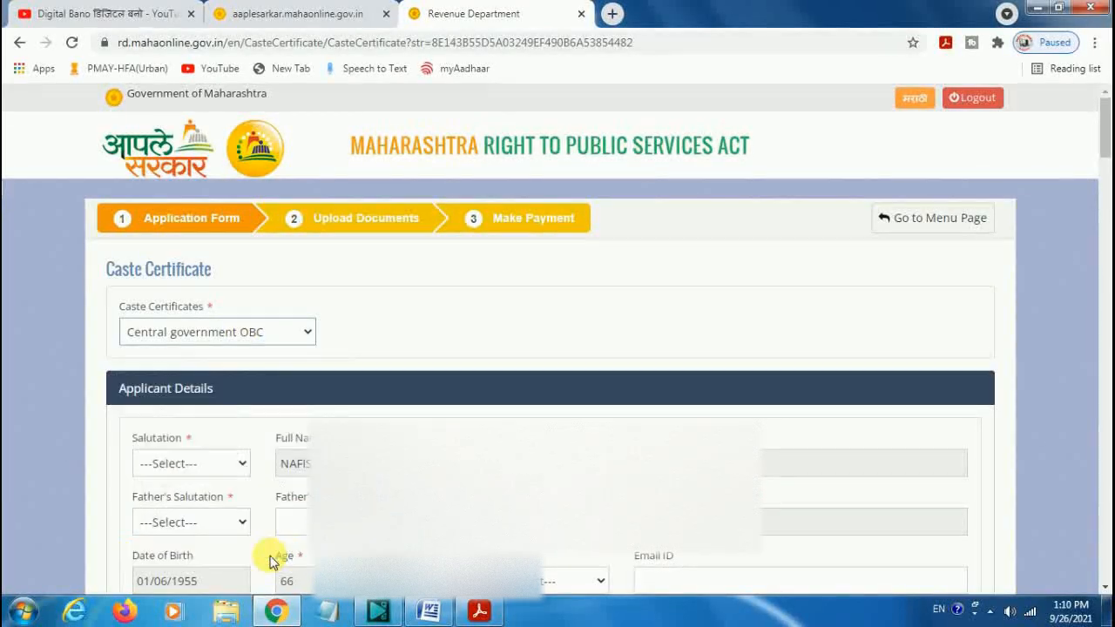
{"action": "left_click_drag", "start_coordinate": [1104, 145], "coordinate": [1087, 326]}
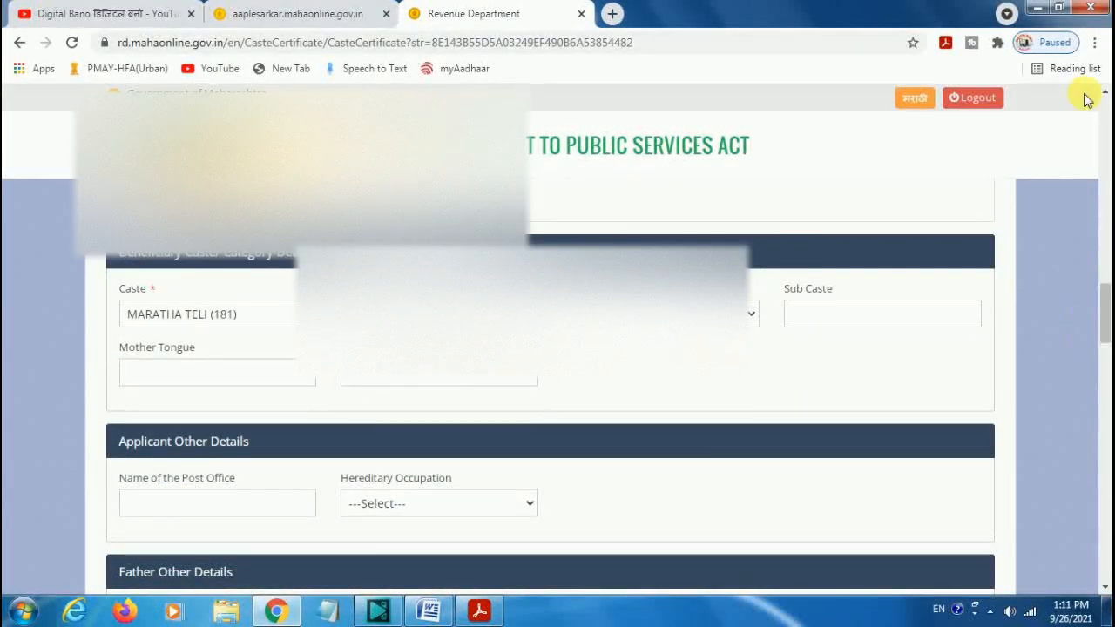
{"action": "left_click", "coordinate": [302, 317]}
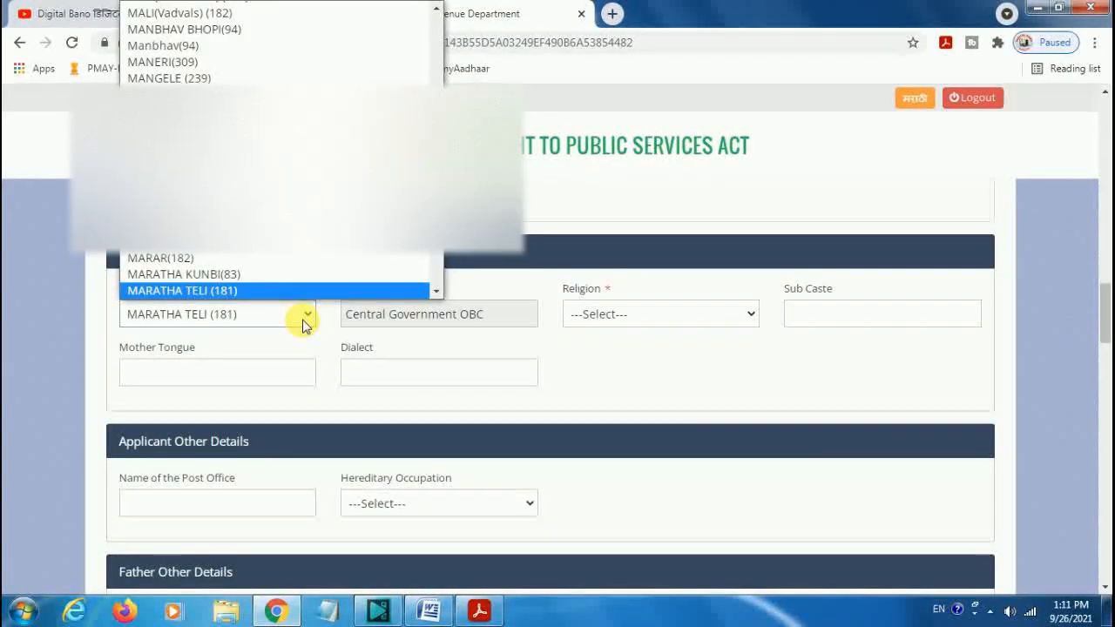
{"action": "key", "text": "a"}
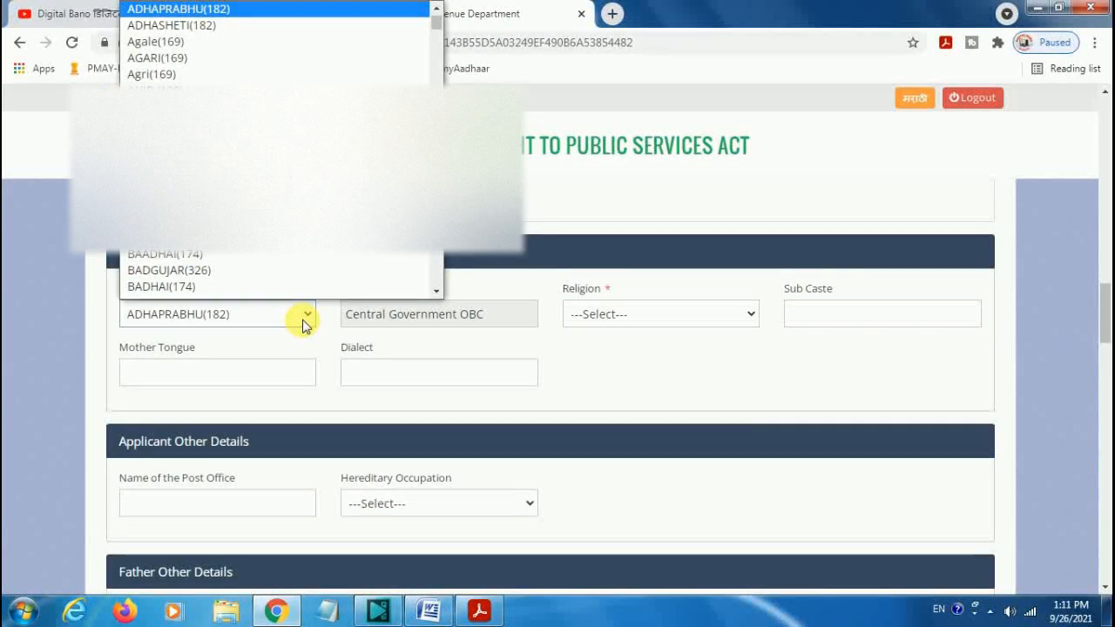
{"action": "key", "text": "Down"}
{"action": "key", "text": "Down"}
{"action": "key", "text": "Down"}
{"action": "key", "text": "Down"}
{"action": "key", "text": "Down"}
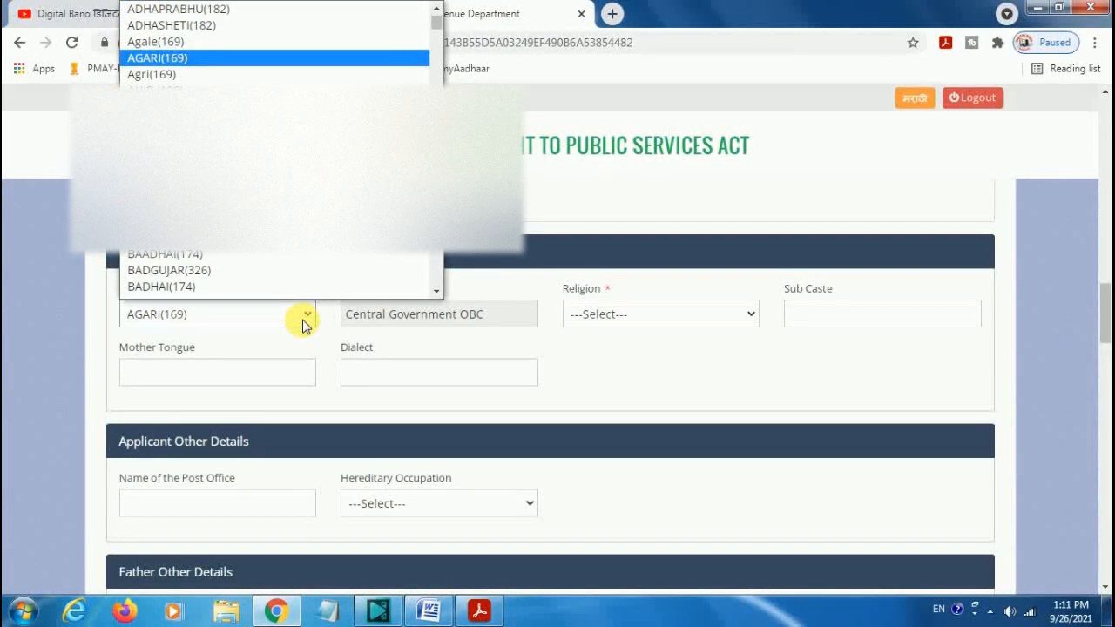
{"action": "key", "text": "Down"}
{"action": "key", "text": "Down"}
{"action": "key", "text": "Down"}
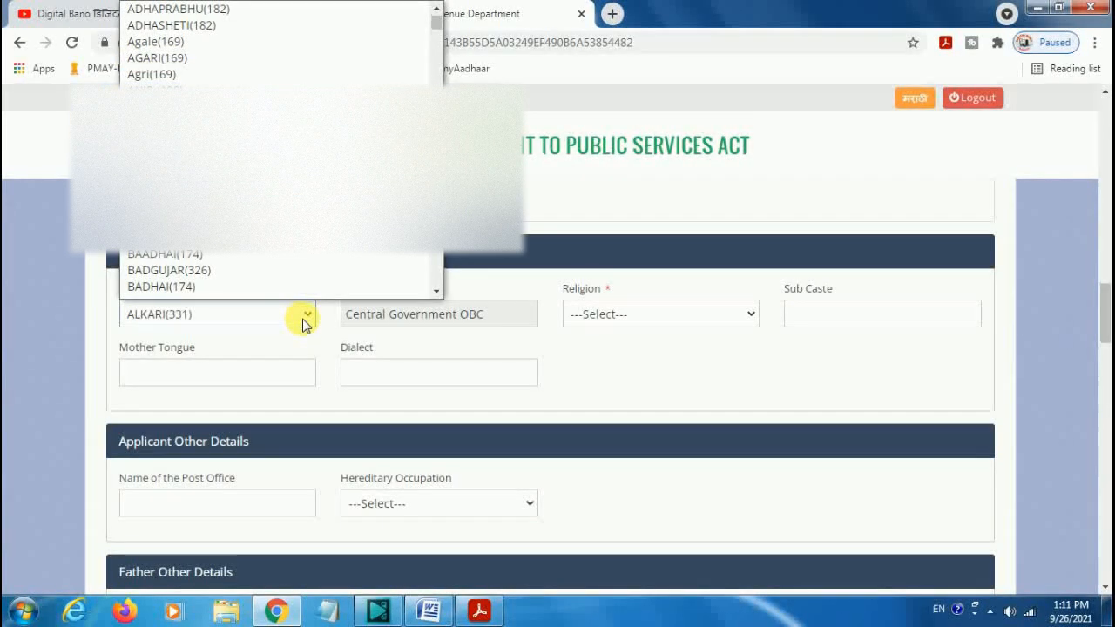
{"action": "scroll", "coordinate": [296, 273], "scroll_direction": "down", "scroll_amount": 1}
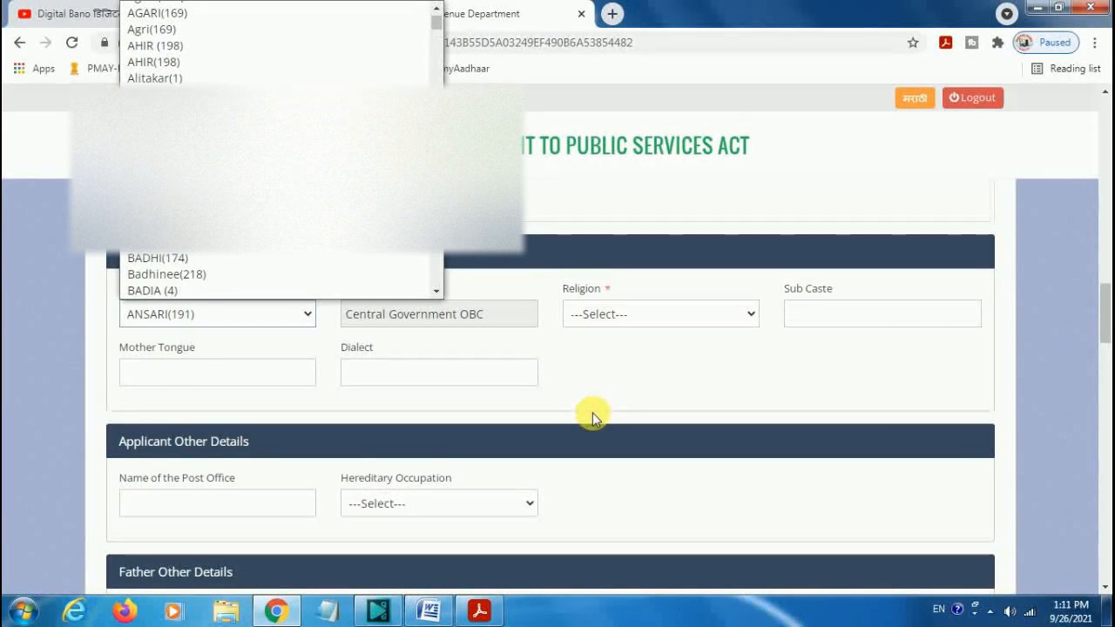
Step: Consult the central OBC castes in obc in center list.pdf, and return to the application form's final section
{"action": "left_click", "coordinate": [481, 609]}
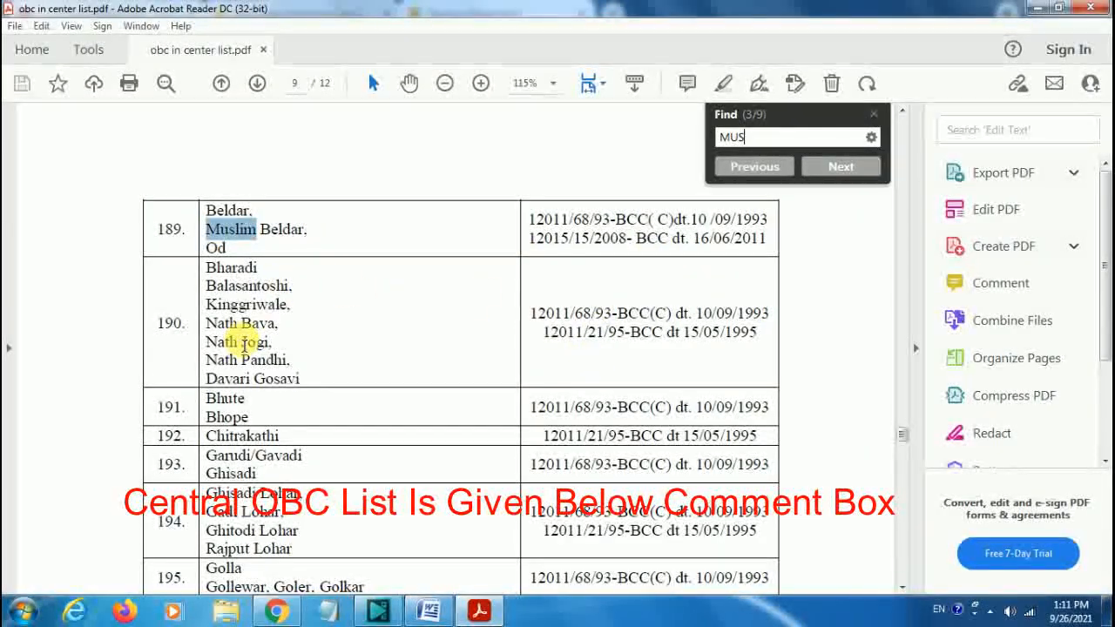
{"action": "left_click", "coordinate": [809, 308]}
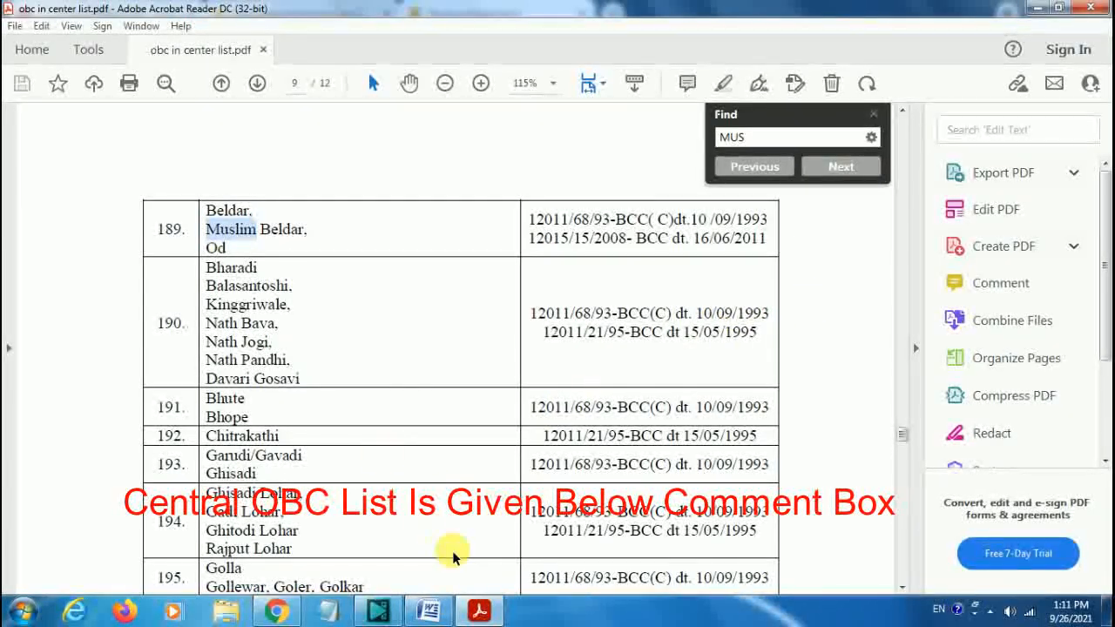
{"action": "left_click", "coordinate": [479, 613]}
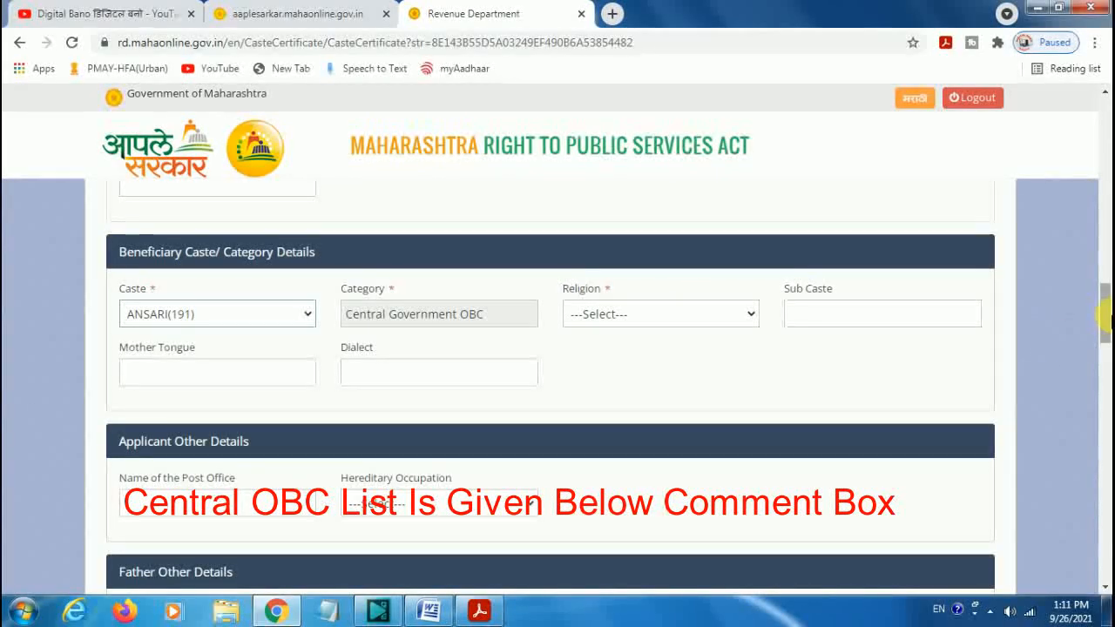
{"action": "left_click_drag", "start_coordinate": [1104, 313], "coordinate": [1100, 557]}
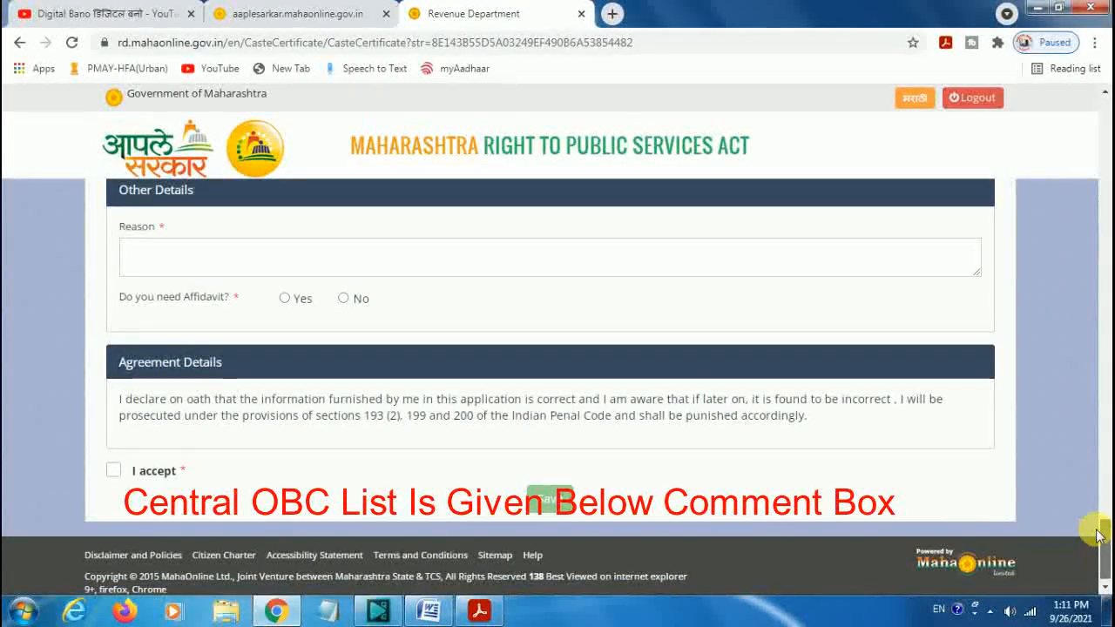